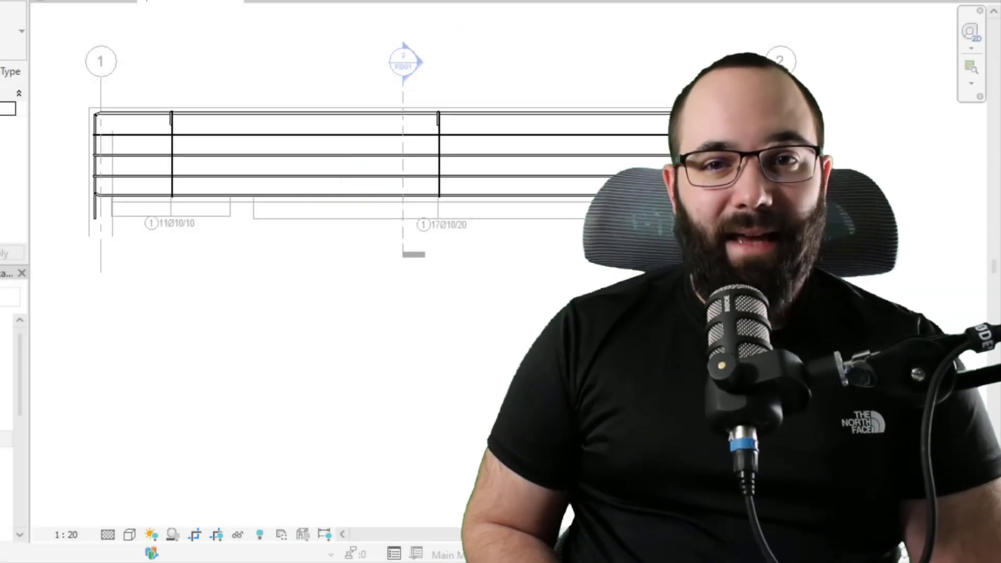
{"action": "scroll", "coordinate": [219, 189], "scroll_direction": "down", "scroll_amount": 2}
In the intro preview, place the 3Ø16 bar and 11Ø10 stirrup bending details on the beam drawing.
{"action": "middle_click_drag", "start_coordinate": [243, 297], "coordinate": [237, 373]}
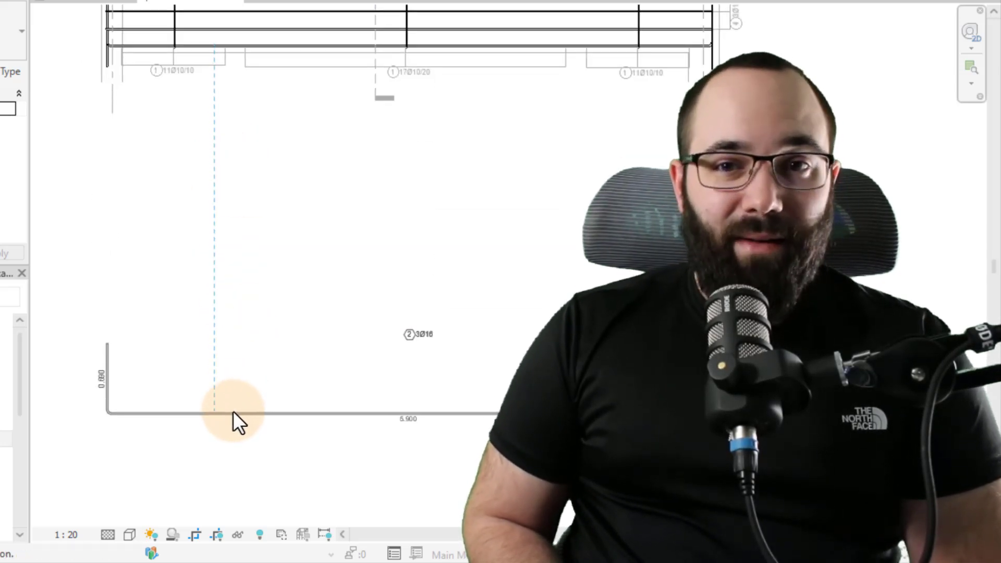
{"action": "scroll", "coordinate": [303, 235], "scroll_direction": "down", "scroll_amount": 1}
{"action": "middle_click_drag", "start_coordinate": [302, 236], "coordinate": [251, 135]}
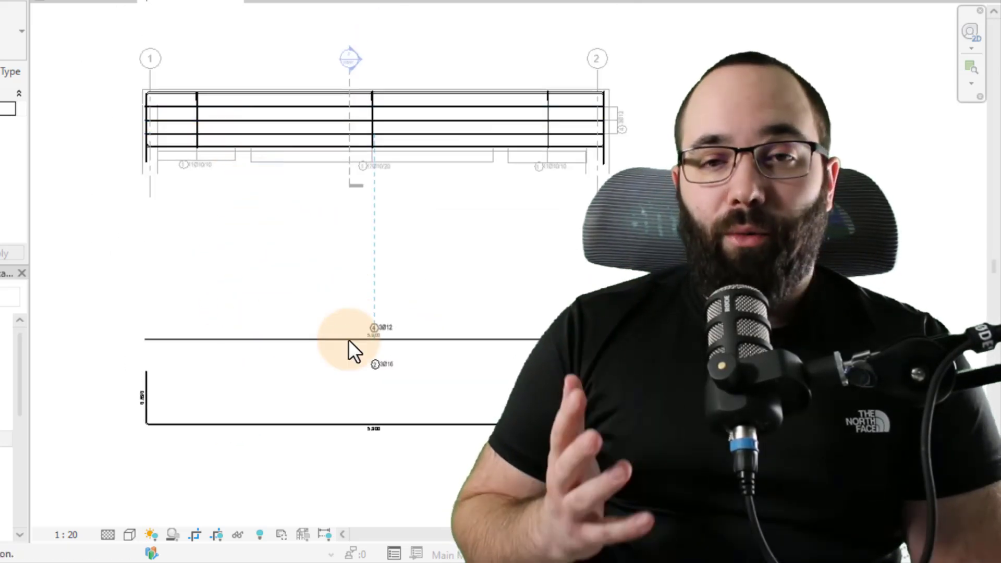
{"action": "left_click", "coordinate": [258, 174]}
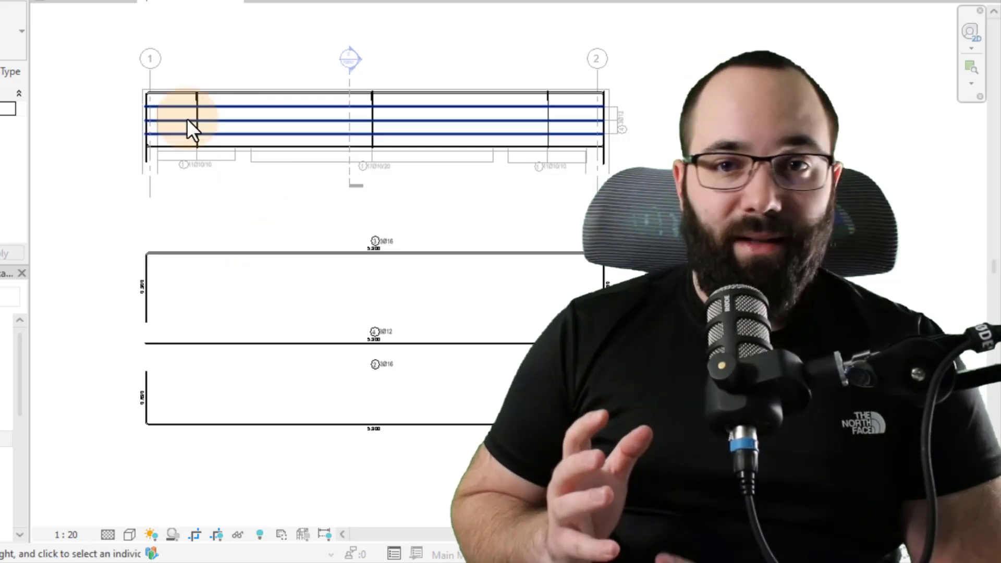
{"action": "left_click", "coordinate": [187, 118]}
{"action": "left_click", "coordinate": [86, 149]}
{"action": "scroll", "coordinate": [142, 235], "scroll_direction": "up", "scroll_amount": 5}
{"action": "scroll", "coordinate": [117, 195], "scroll_direction": "up", "scroll_amount": 5}
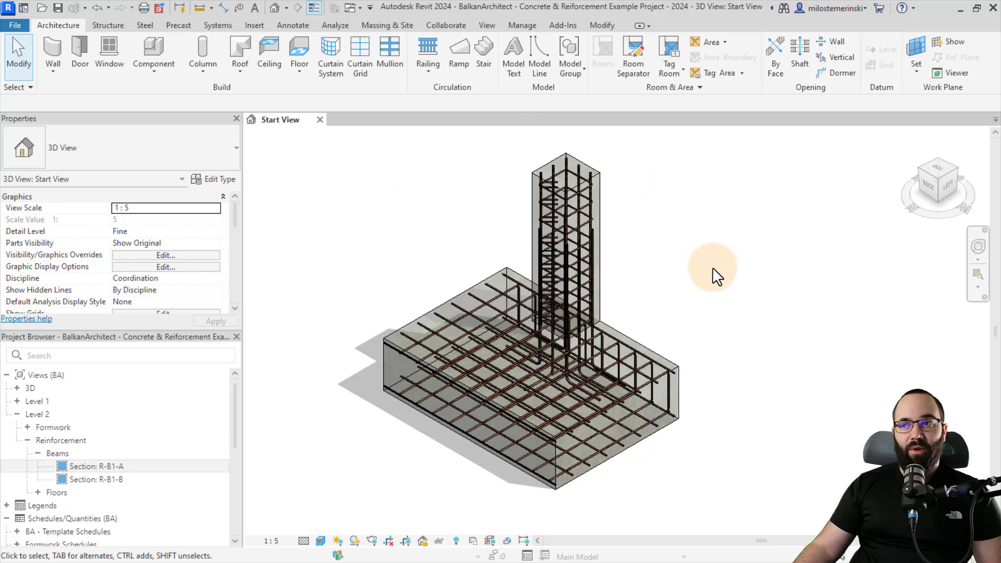
Nudge the 3D column and footing view slightly to the left.
{"action": "middle_click_drag", "start_coordinate": [687, 257], "coordinate": [668, 267]}
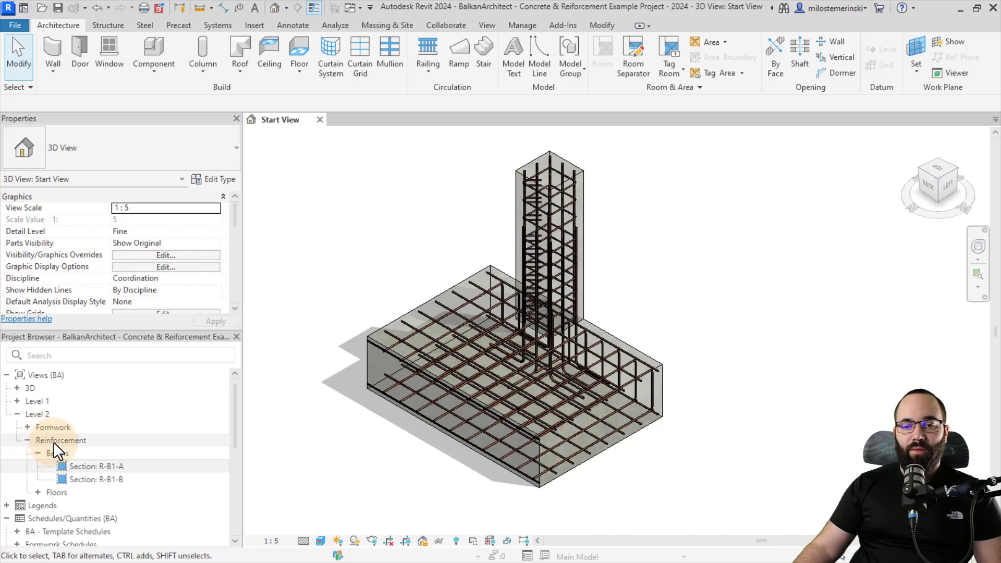
Open section R-B1-A, inspect a stirrup set, deselect it, and show the Annotate tools.
{"action": "double_click", "coordinate": [80, 467]}
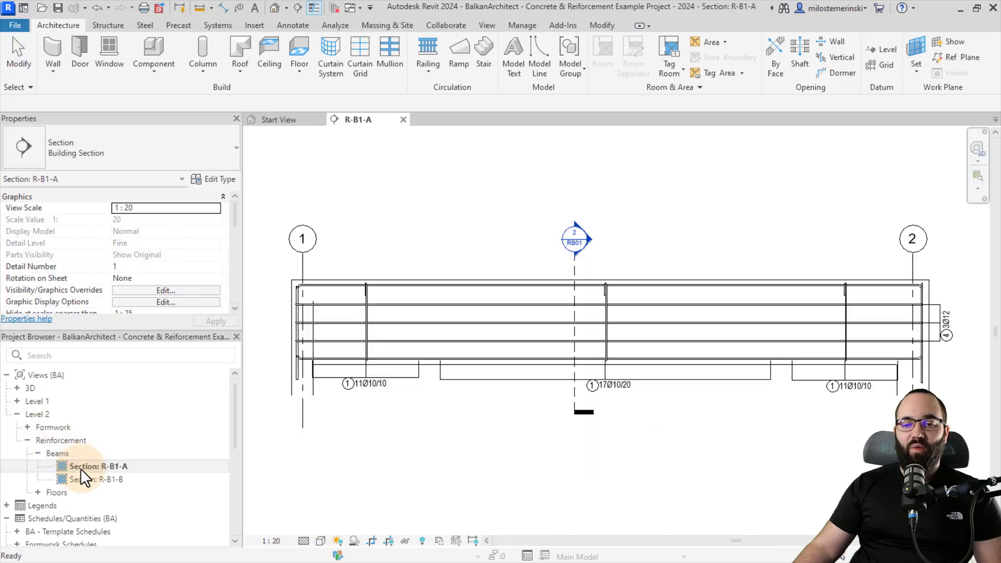
{"action": "scroll", "coordinate": [446, 420], "scroll_direction": "down", "scroll_amount": 1}
{"action": "middle_click_drag", "start_coordinate": [448, 406], "coordinate": [440, 386]}
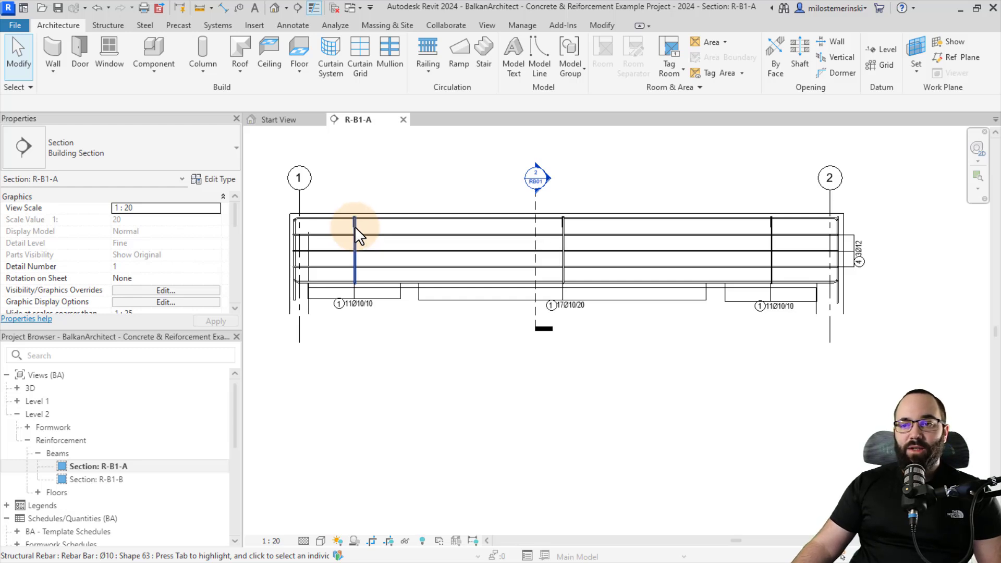
{"action": "left_click", "coordinate": [355, 226]}
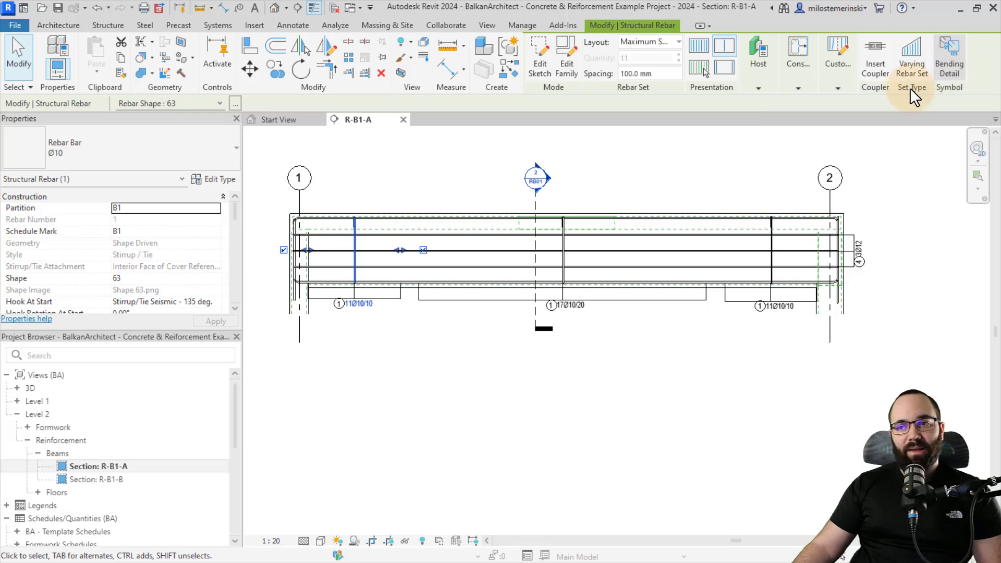
{"action": "left_click", "coordinate": [692, 177]}
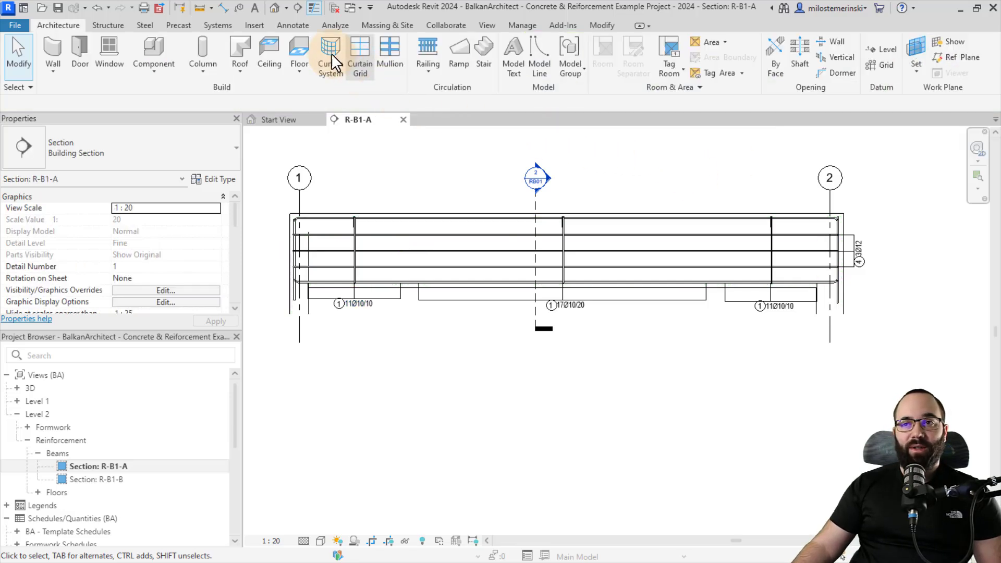
{"action": "left_click", "coordinate": [292, 25]}
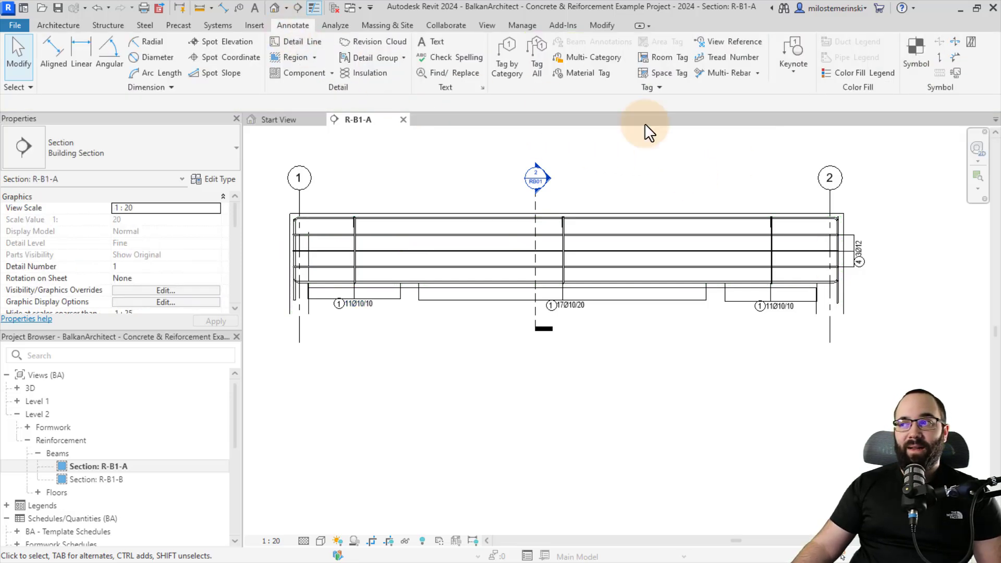
Trial a bending detail on the top 3Ø16 bar with Align to Bar, cancel, and restart the tool.
{"action": "left_click", "coordinate": [956, 76]}
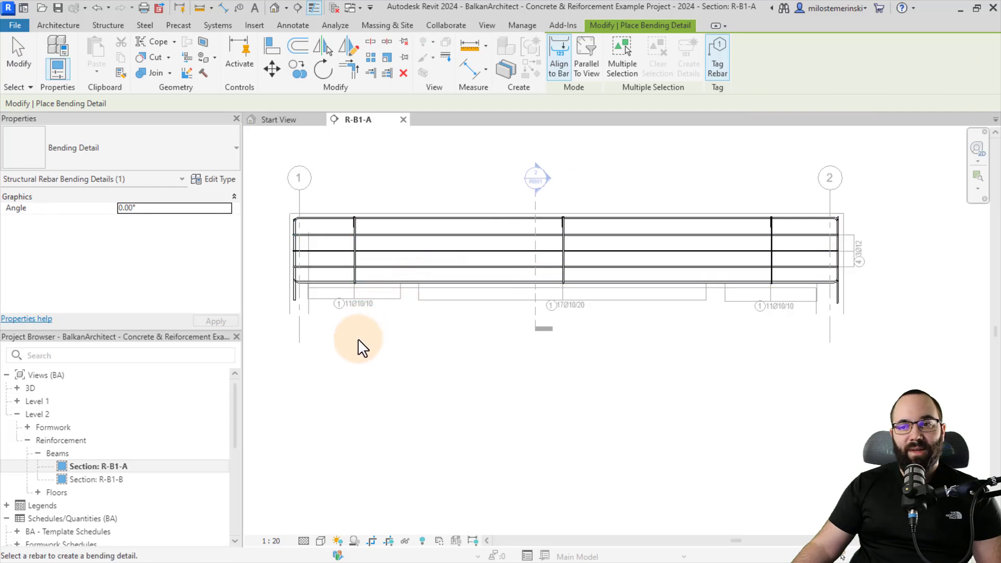
{"action": "mouse_move", "coordinate": [360, 345]}
{"action": "middle_mouse_down"}
{"action": "mouse_move", "coordinate": [378, 356]}
{"action": "mouse_move", "coordinate": [369, 350]}
{"action": "middle_mouse_up"}
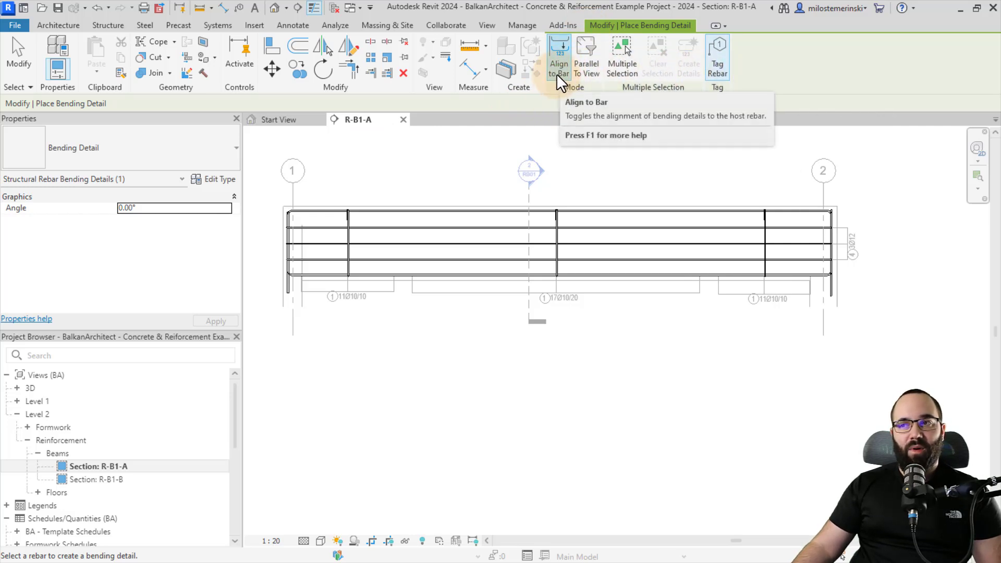
{"action": "left_click", "coordinate": [385, 210]}
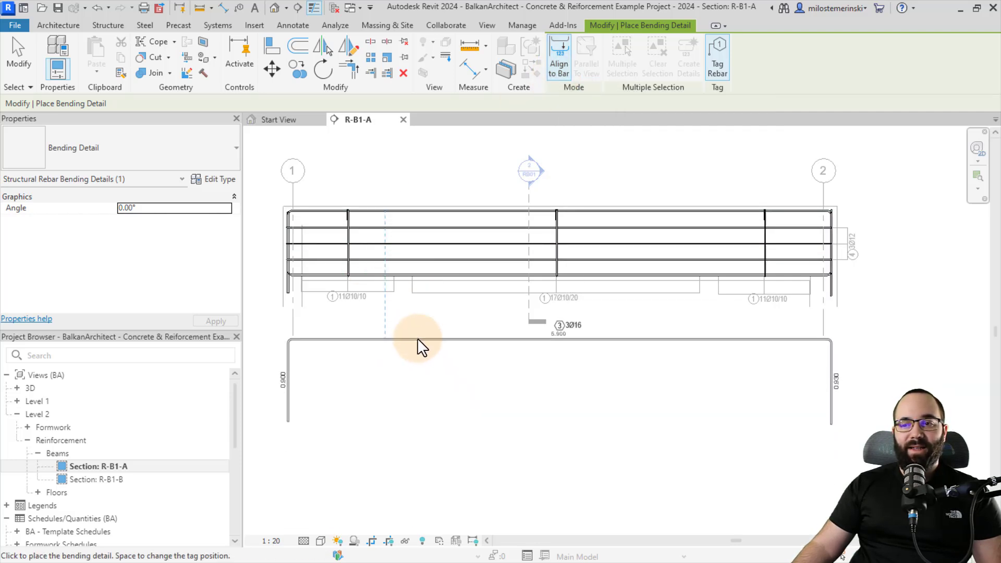
{"action": "scroll", "coordinate": [420, 393], "scroll_direction": "down", "scroll_amount": 2}
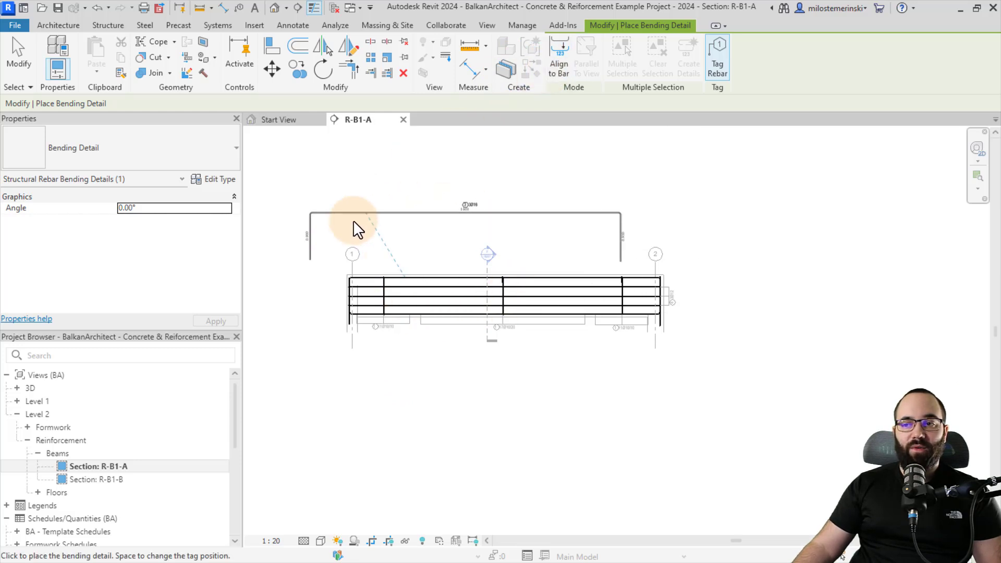
{"action": "left_click", "coordinate": [559, 69]}
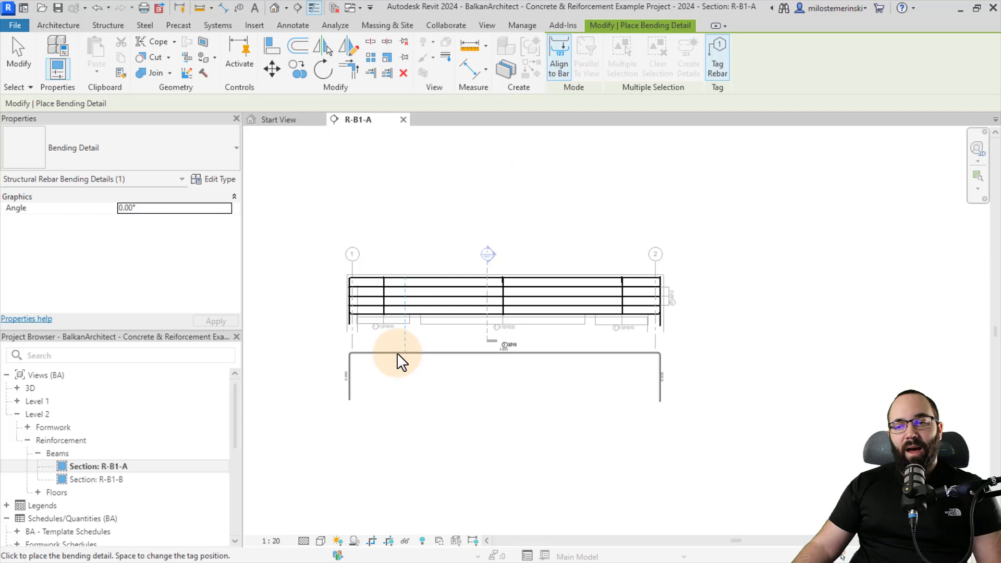
{"action": "key", "text": "Escape"}
{"action": "left_click", "coordinate": [960, 73]}
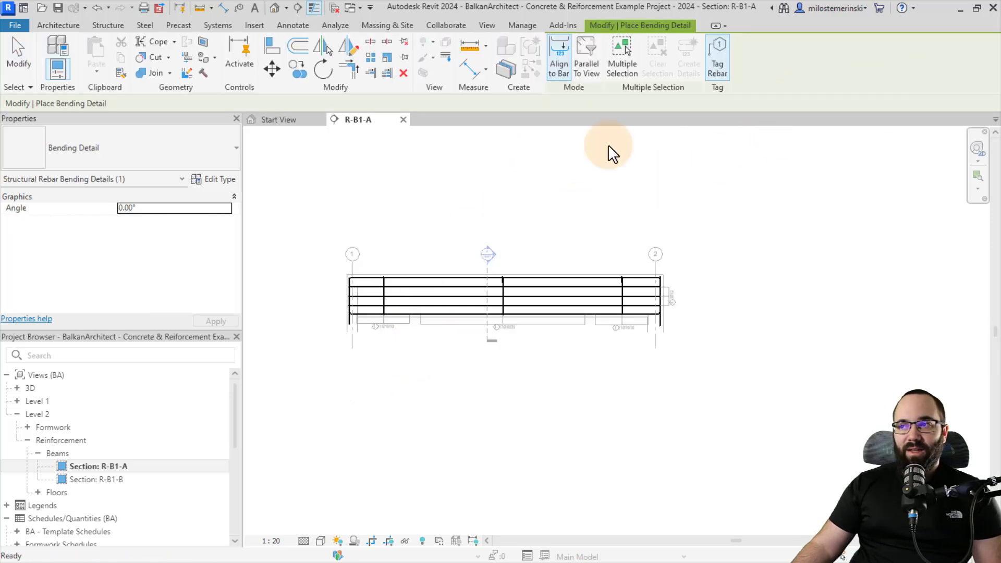
Enable Parallel To View and Multiple Selection, then select the stirrup and the longitudinal bars.
{"action": "left_click", "coordinate": [587, 69]}
{"action": "scroll", "coordinate": [407, 282], "scroll_direction": "up", "scroll_amount": 2}
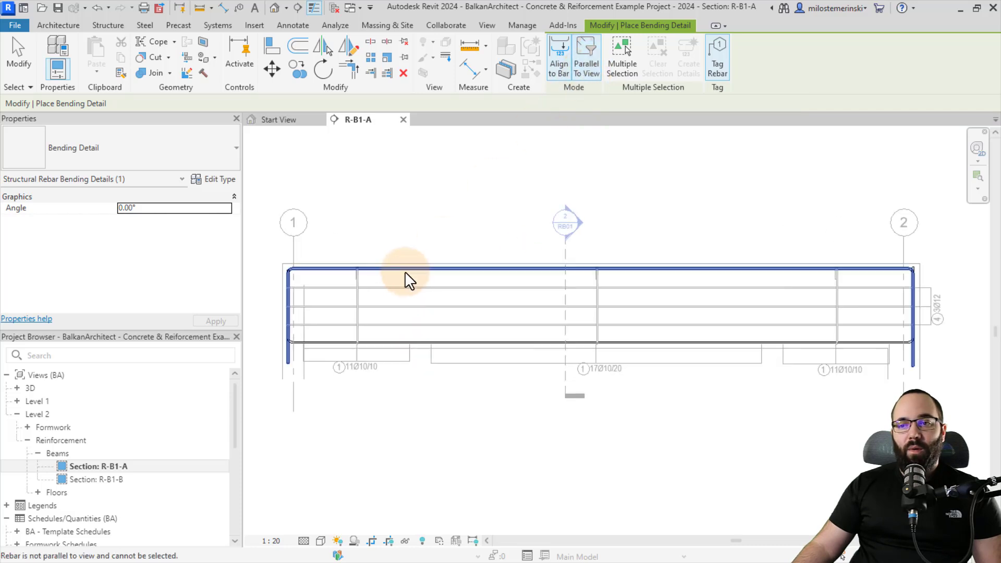
{"action": "scroll", "coordinate": [402, 266], "scroll_direction": "down", "scroll_amount": 1}
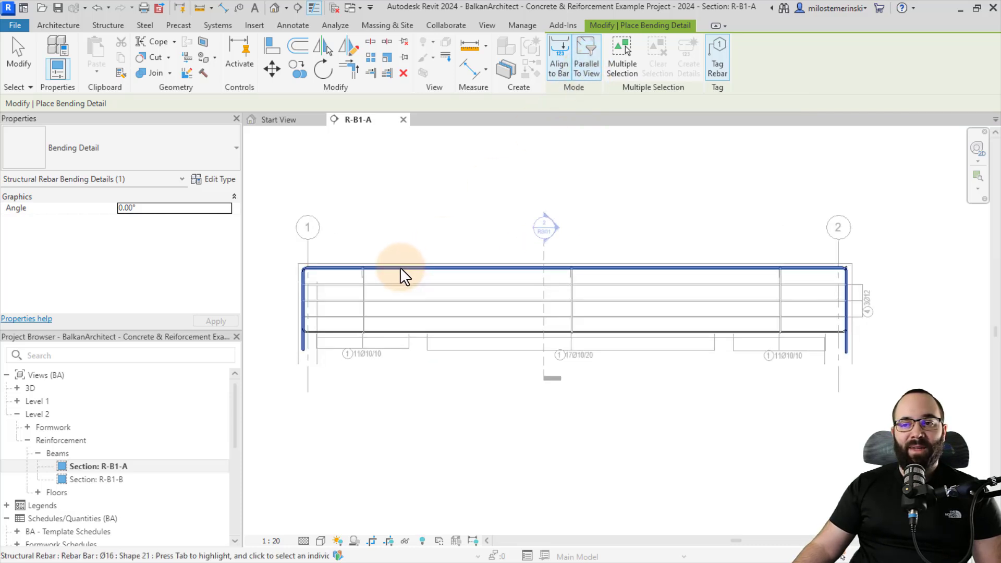
{"action": "scroll", "coordinate": [386, 344], "scroll_direction": "up", "scroll_amount": 2}
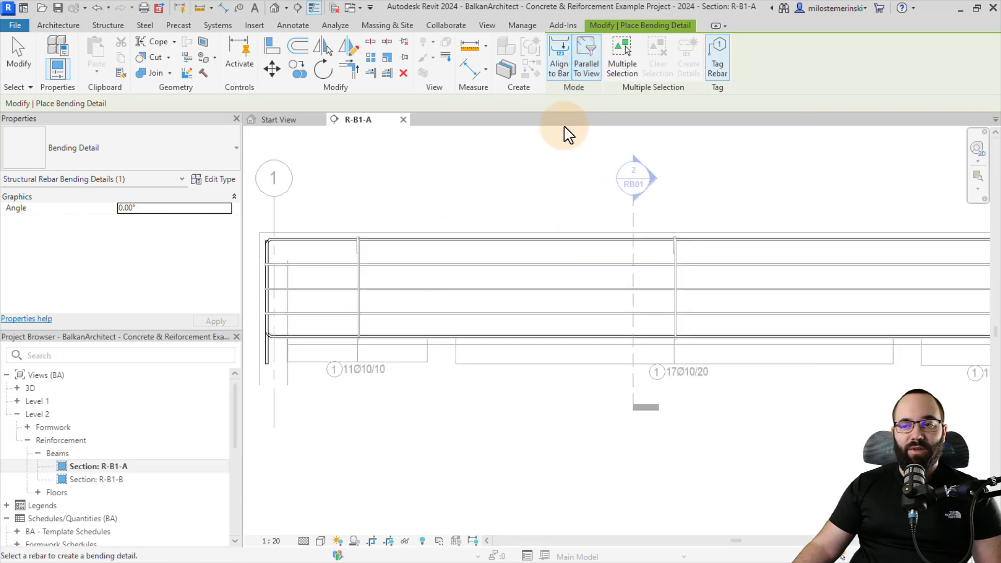
{"action": "left_click", "coordinate": [594, 69]}
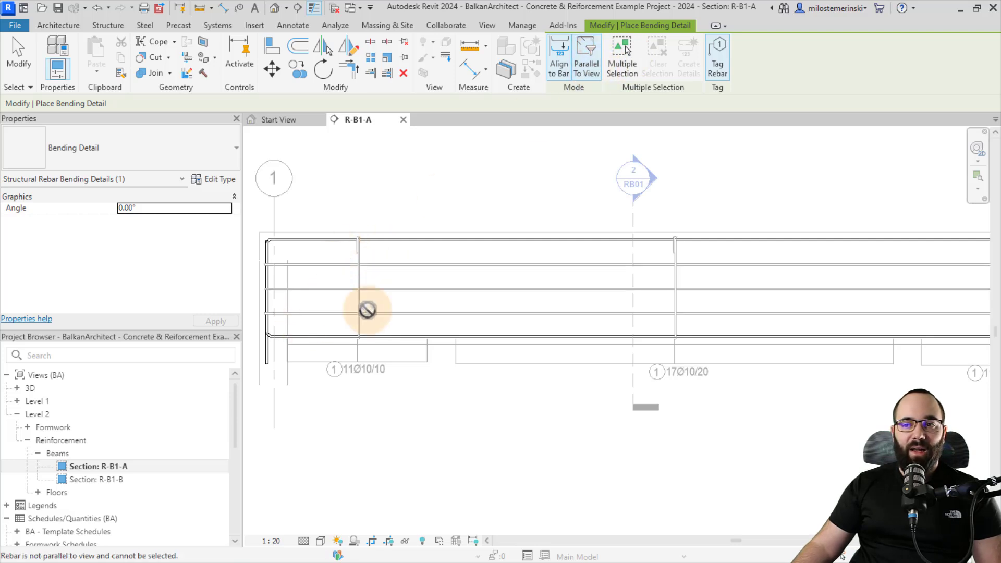
{"action": "middle_click_drag", "start_coordinate": [387, 294], "coordinate": [389, 276]}
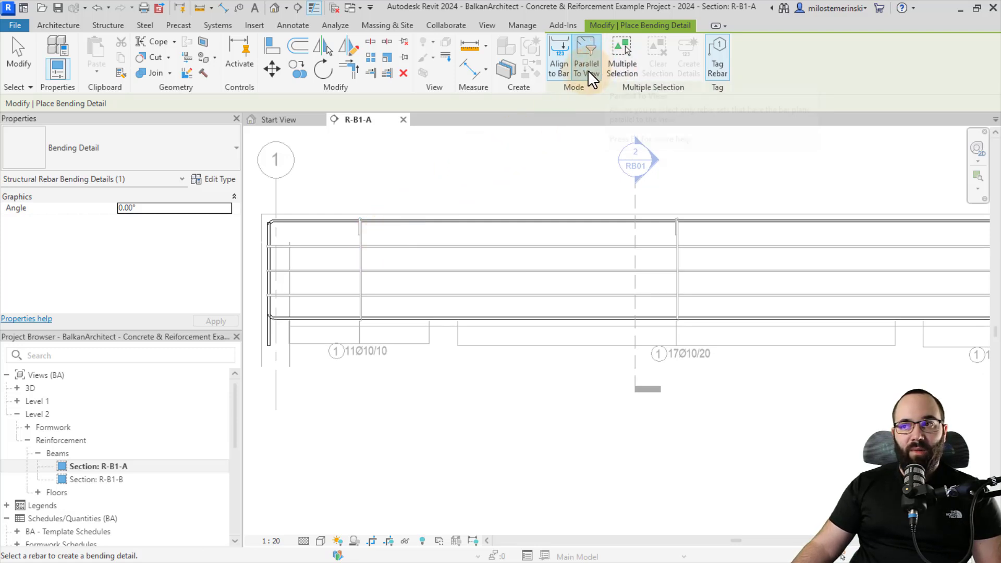
{"action": "left_click", "coordinate": [613, 67]}
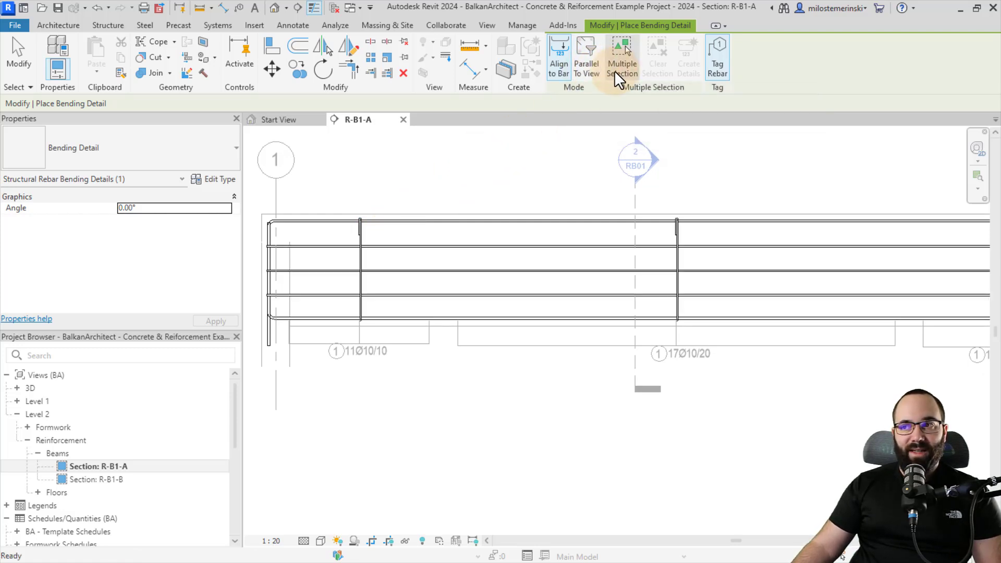
{"action": "left_click", "coordinate": [360, 254]}
{"action": "left_click", "coordinate": [379, 249]}
{"action": "left_click", "coordinate": [384, 277]}
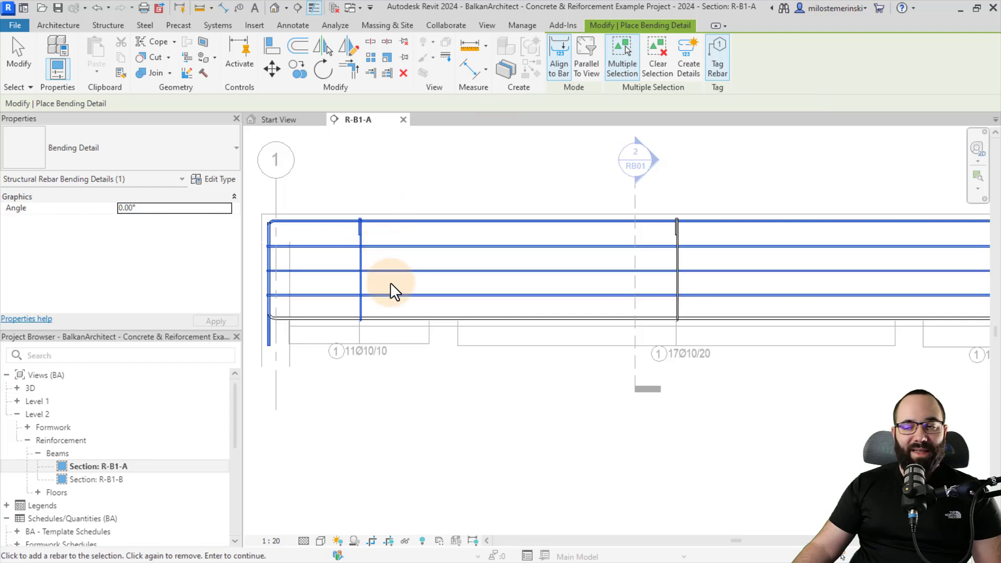
{"action": "left_click", "coordinate": [390, 293]}
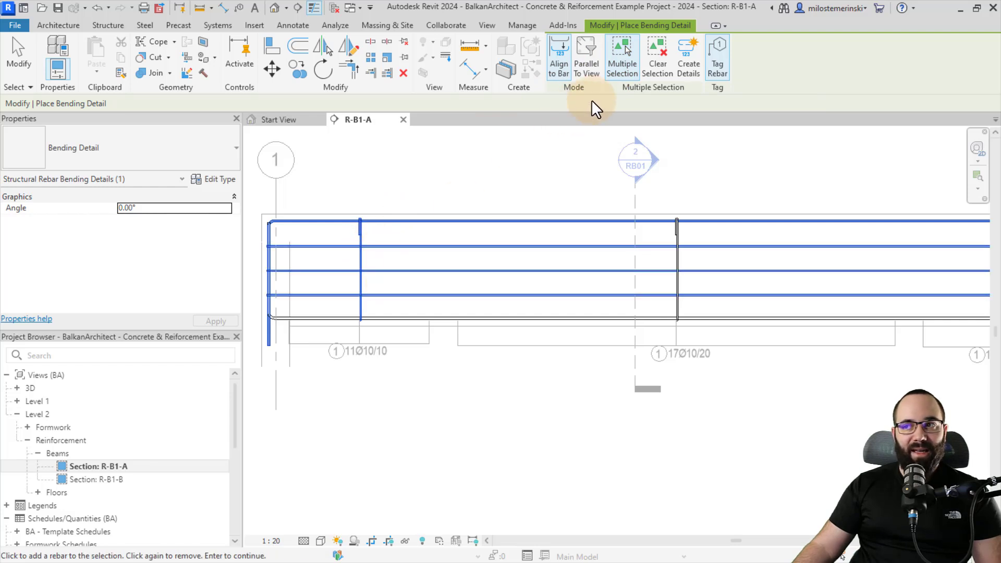
Create the bending details for the selected bars and place them below the beam.
{"action": "left_click", "coordinate": [682, 74]}
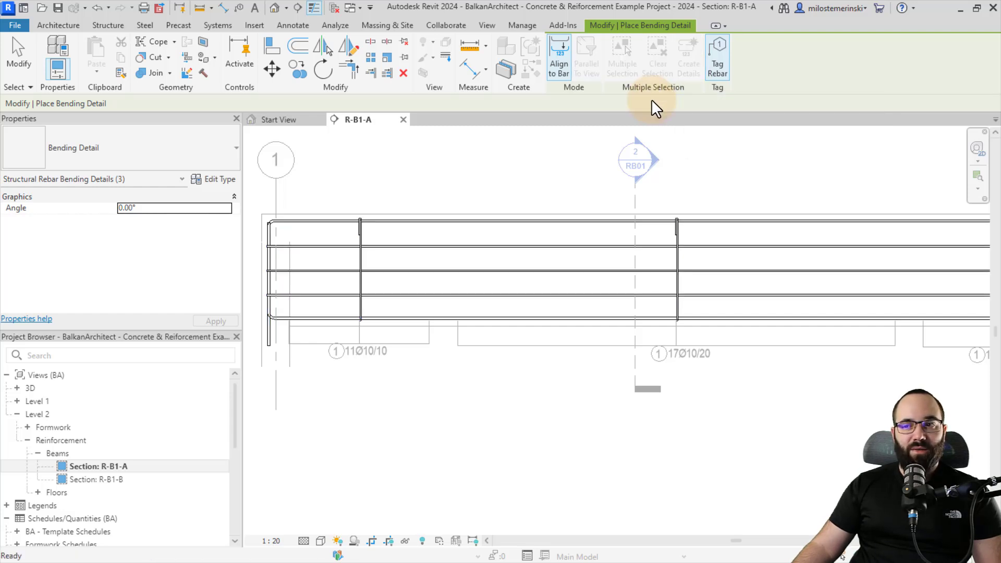
{"action": "scroll", "coordinate": [423, 234], "scroll_direction": "down", "scroll_amount": 2}
{"action": "left_click", "coordinate": [464, 364]}
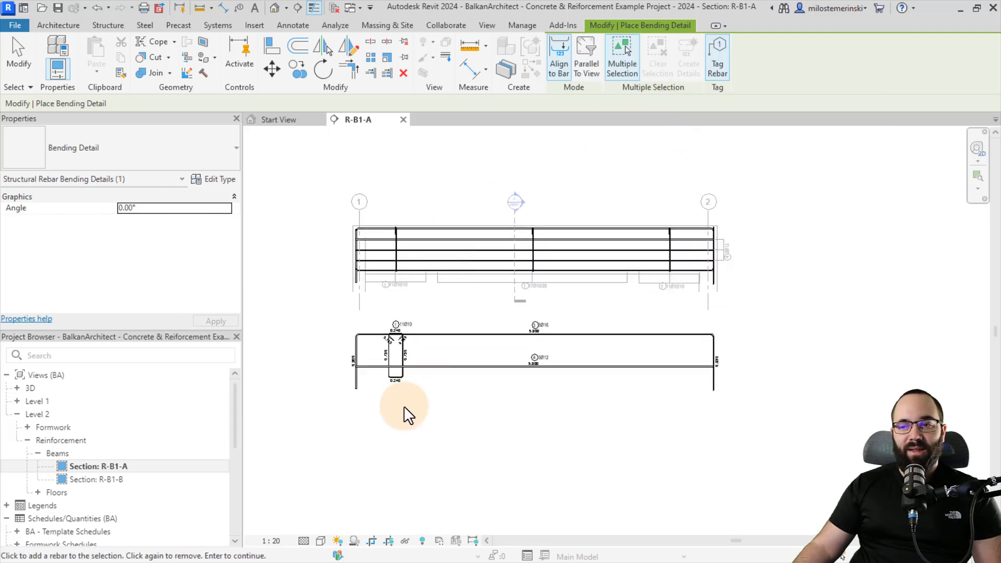
{"action": "scroll", "coordinate": [450, 337], "scroll_direction": "up", "scroll_amount": 2}
{"action": "scroll", "coordinate": [448, 360], "scroll_direction": "up", "scroll_amount": 2}
{"action": "middle_click_drag", "start_coordinate": [579, 356], "coordinate": [438, 328]}
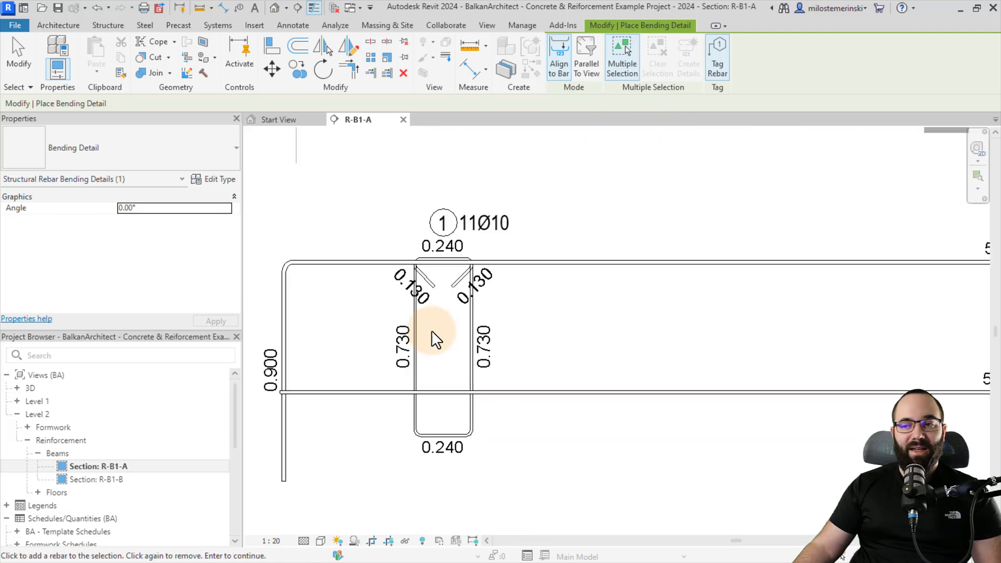
{"action": "scroll", "coordinate": [435, 329], "scroll_direction": "up", "scroll_amount": 3}
{"action": "scroll", "coordinate": [393, 249], "scroll_direction": "down", "scroll_amount": 3}
{"action": "scroll", "coordinate": [391, 258], "scroll_direction": "down", "scroll_amount": 2}
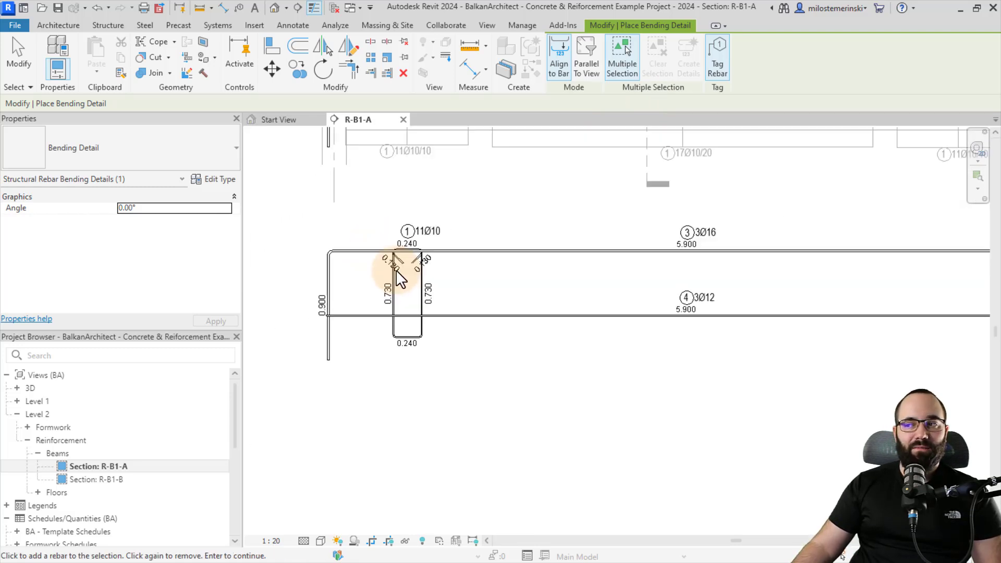
{"action": "middle_click_drag", "start_coordinate": [392, 266], "coordinate": [409, 291]}
{"action": "scroll", "coordinate": [408, 291], "scroll_direction": "down", "scroll_amount": 1}
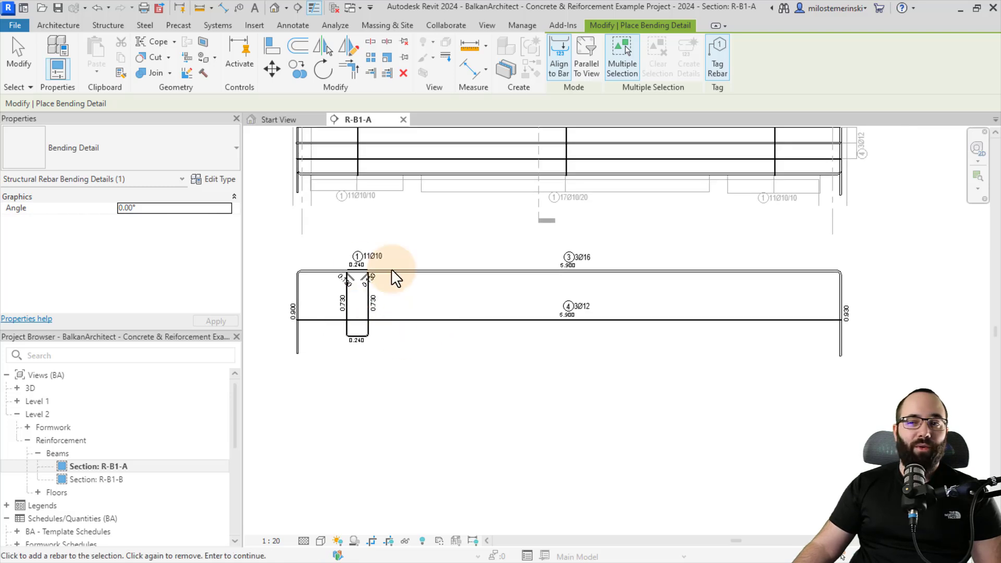
{"action": "key", "text": "Escape"}
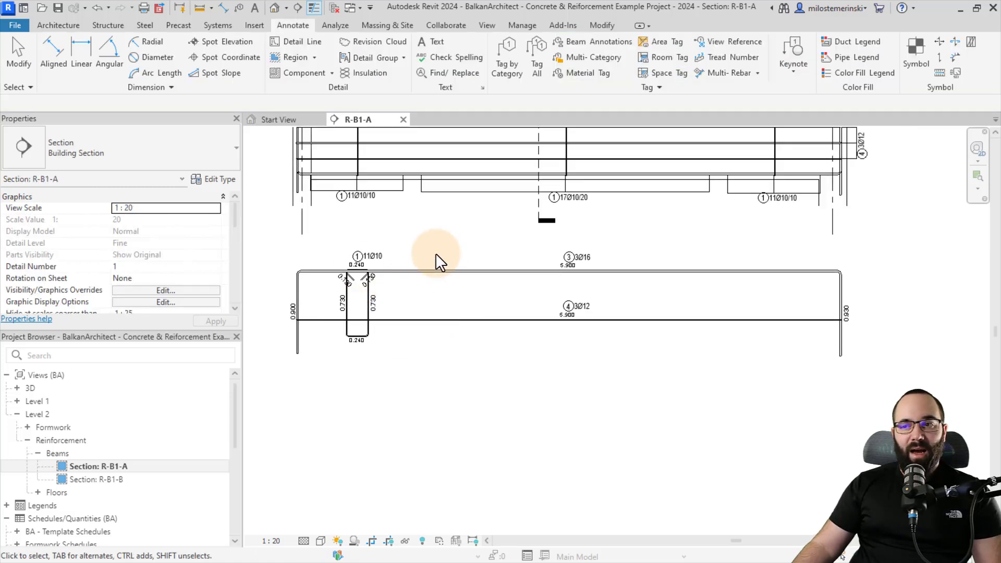
Undo the last bending detail, frame the beam, and restart Rebar Bending Detail placement.
{"action": "left_click", "coordinate": [96, 11]}
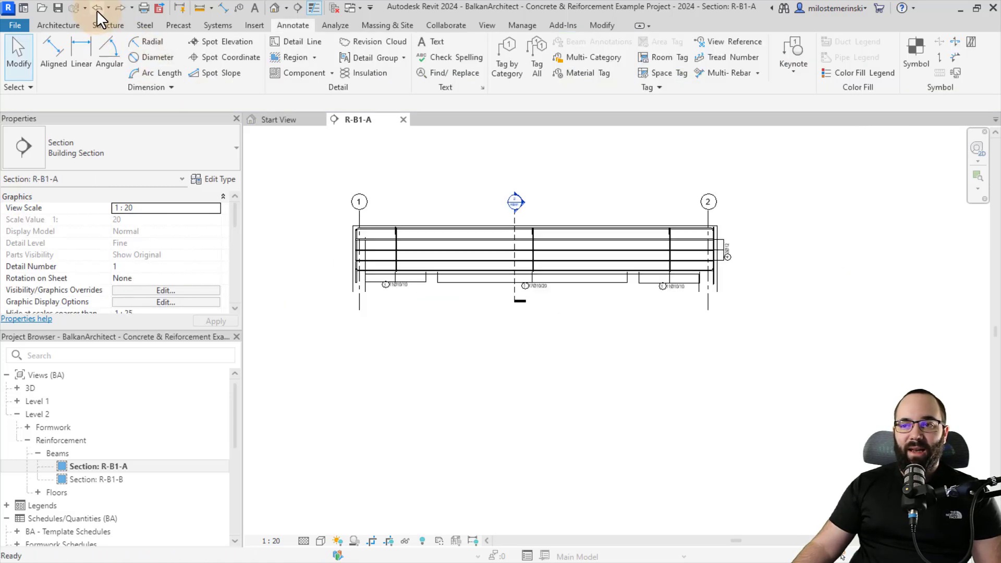
{"action": "scroll", "coordinate": [516, 252], "scroll_direction": "up", "scroll_amount": 3}
{"action": "middle_click_drag", "start_coordinate": [407, 258], "coordinate": [428, 245]}
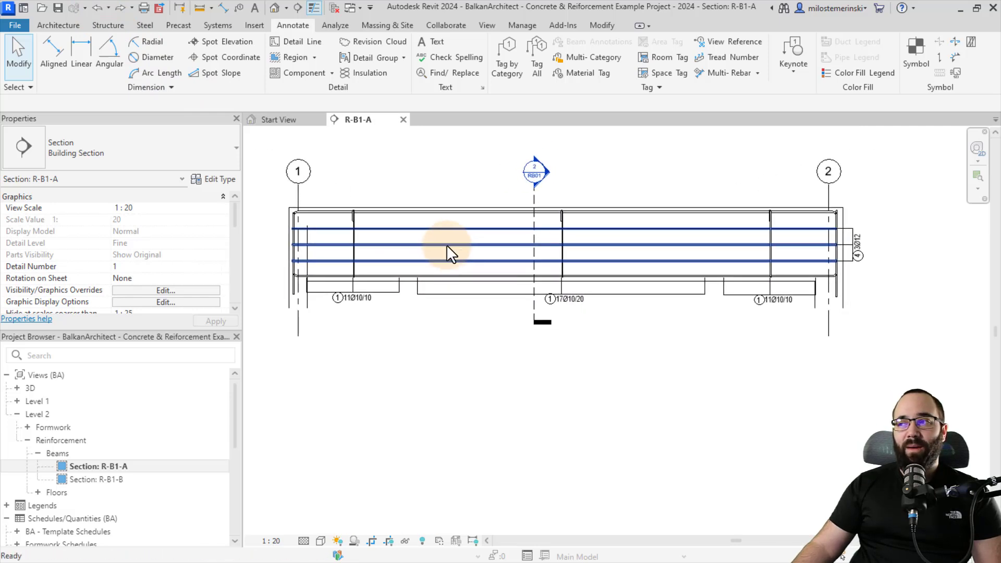
{"action": "left_click", "coordinate": [957, 74]}
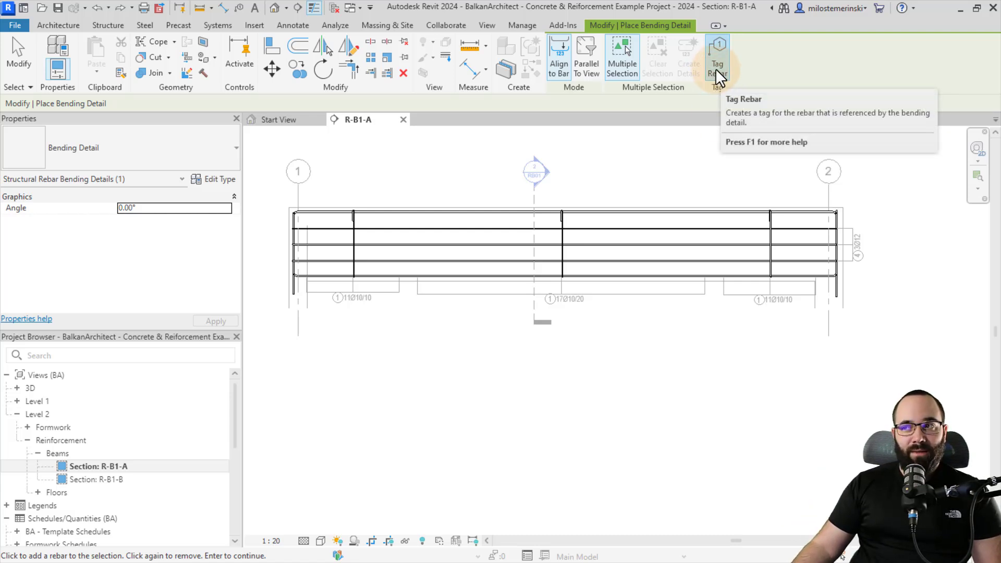
Turn on Tag Rebar and place the bottom bar's tagged bending detail below the beam.
{"action": "left_click", "coordinate": [622, 68]}
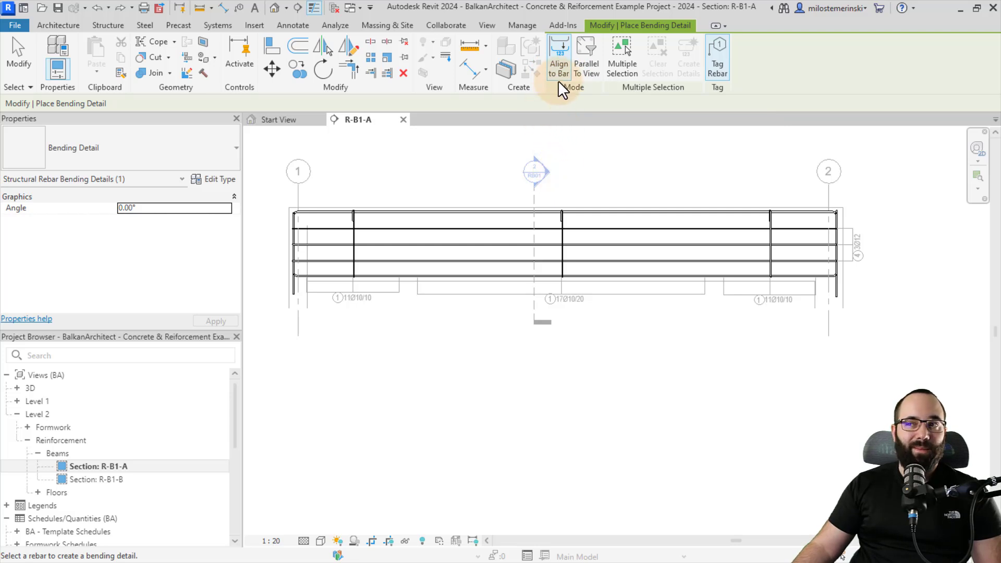
{"action": "left_click", "coordinate": [390, 273]}
{"action": "middle_click_drag", "start_coordinate": [408, 376], "coordinate": [411, 297]}
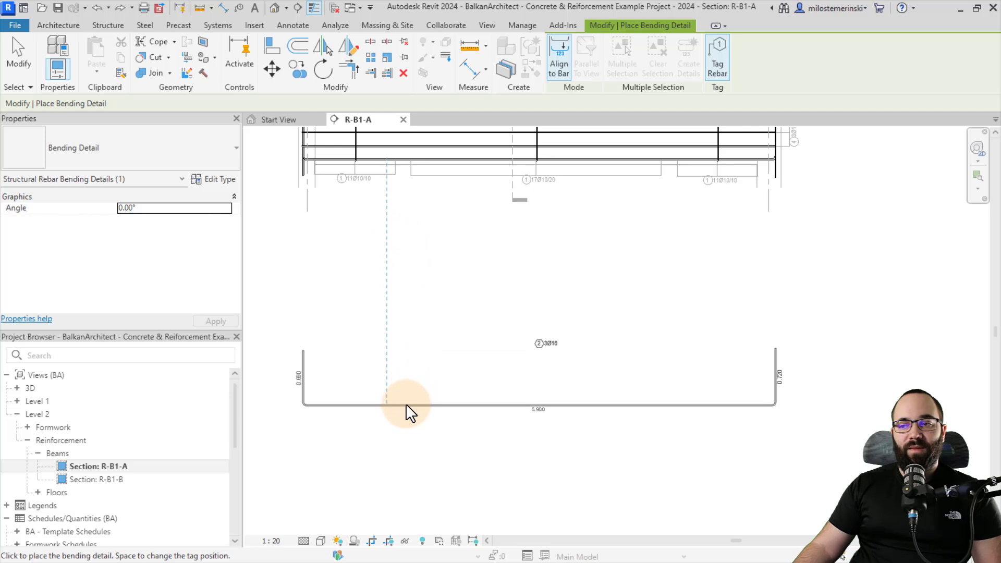
{"action": "left_click", "coordinate": [402, 431]}
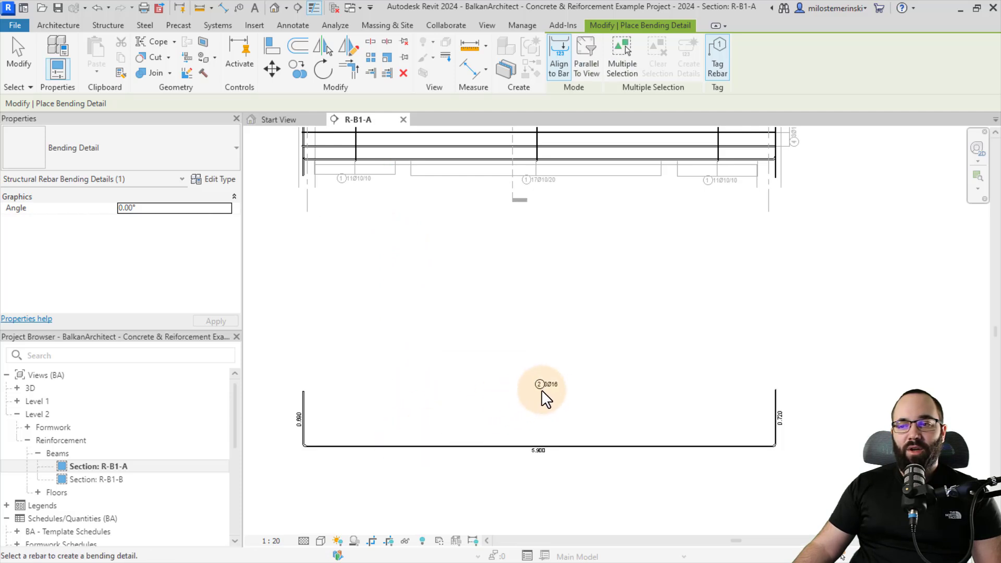
{"action": "scroll", "coordinate": [506, 336], "scroll_direction": "down", "scroll_amount": 1}
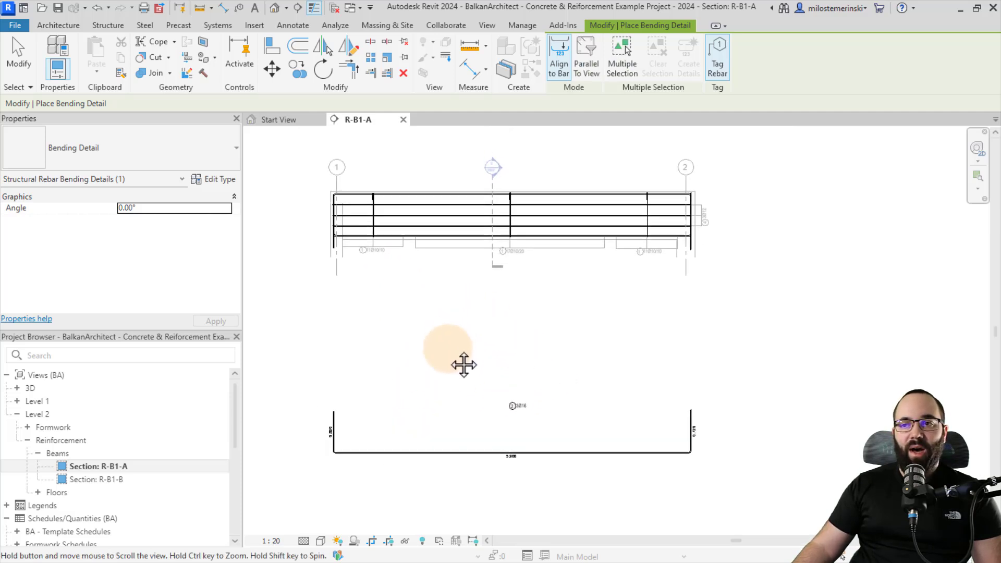
{"action": "middle_click_drag", "start_coordinate": [469, 344], "coordinate": [461, 364]}
Place tagged bending details for the middle and top bars, stacked above the bottom one.
{"action": "left_click", "coordinate": [416, 228]}
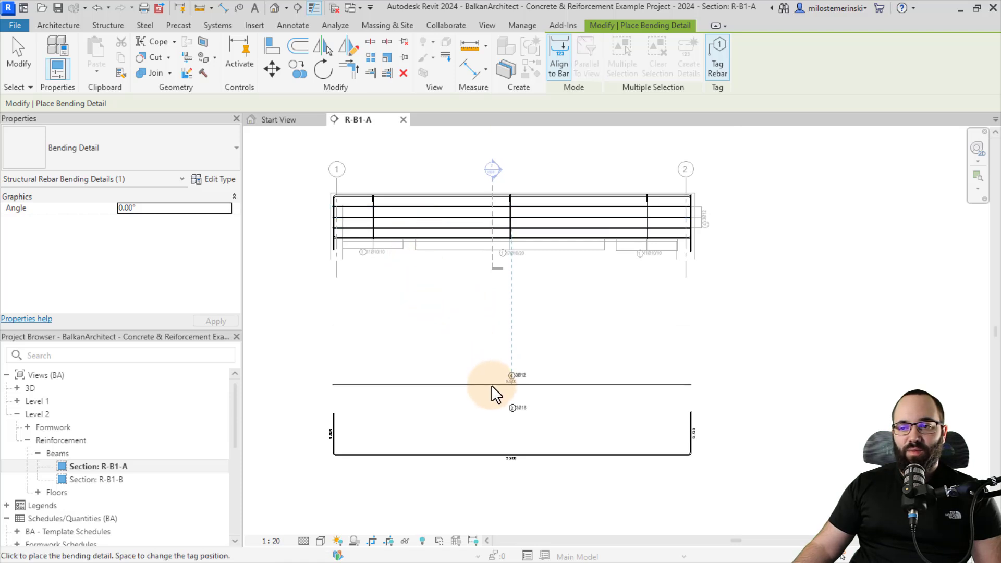
{"action": "left_click", "coordinate": [490, 395]}
{"action": "left_click", "coordinate": [406, 230]}
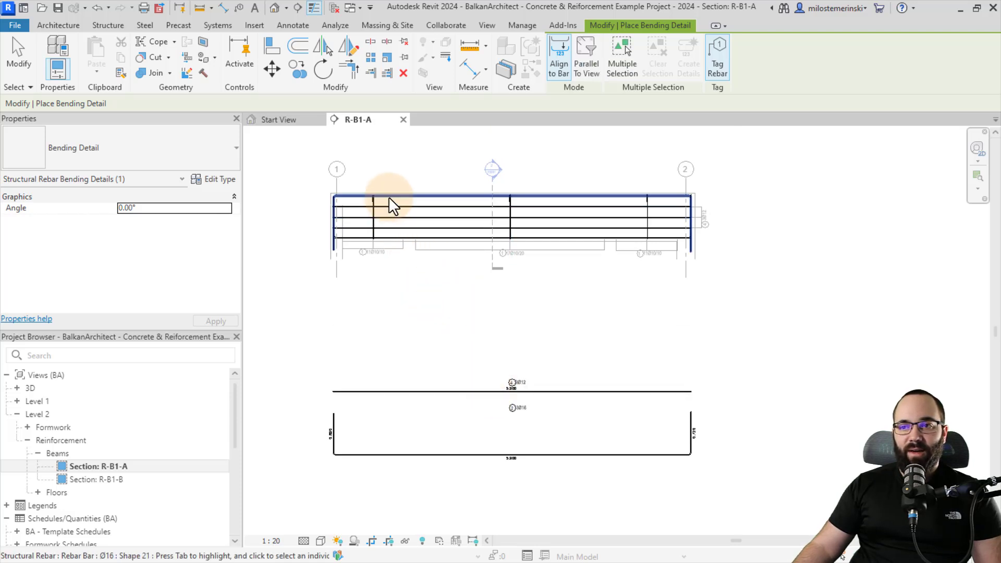
{"action": "left_click", "coordinate": [423, 321]}
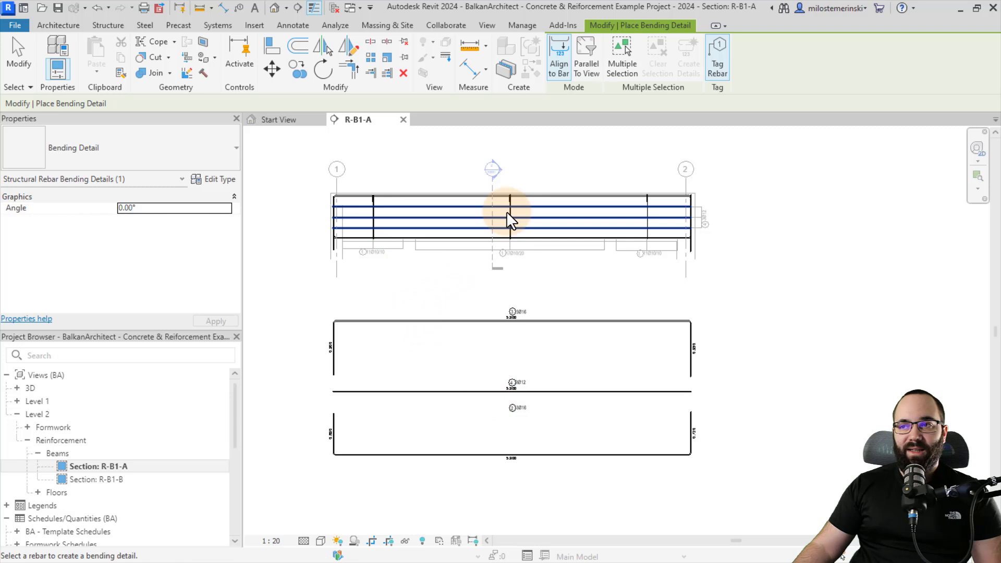
Place the 11Ø10 stirrup's bending detail to the left of the beam.
{"action": "left_click", "coordinate": [374, 212]}
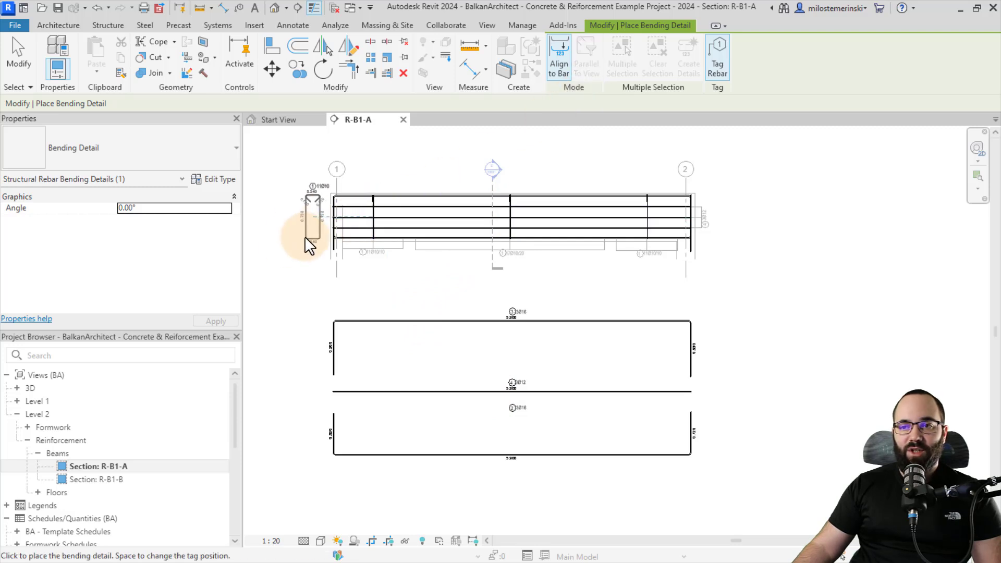
{"action": "left_click", "coordinate": [294, 285]}
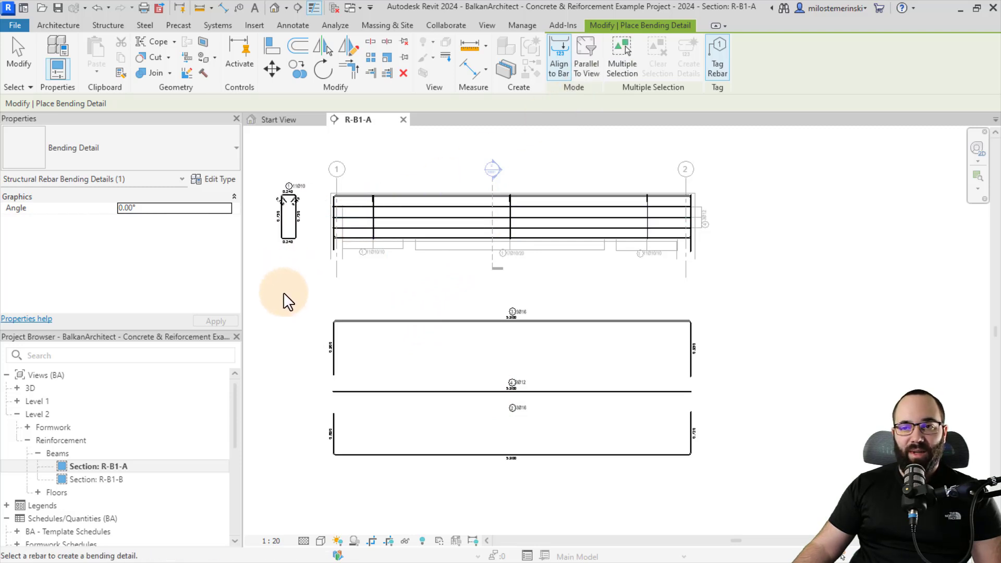
{"action": "middle_click_drag", "start_coordinate": [327, 310], "coordinate": [329, 314]}
{"action": "scroll", "coordinate": [312, 211], "scroll_direction": "up", "scroll_amount": 5}
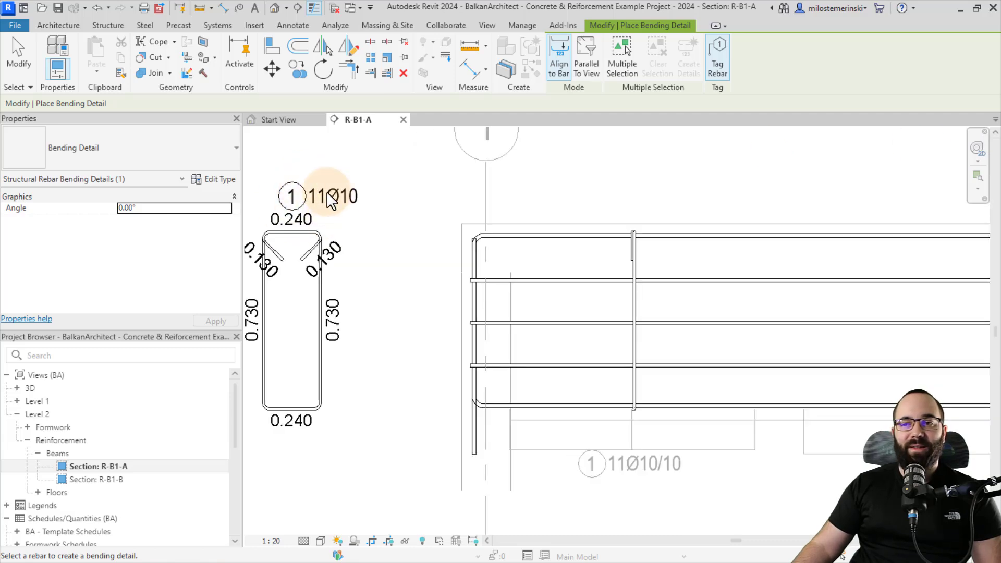
{"action": "scroll", "coordinate": [314, 203], "scroll_direction": "up", "scroll_amount": 2}
{"action": "scroll", "coordinate": [317, 198], "scroll_direction": "down", "scroll_amount": 5}
{"action": "middle_click_drag", "start_coordinate": [368, 310], "coordinate": [354, 290]}
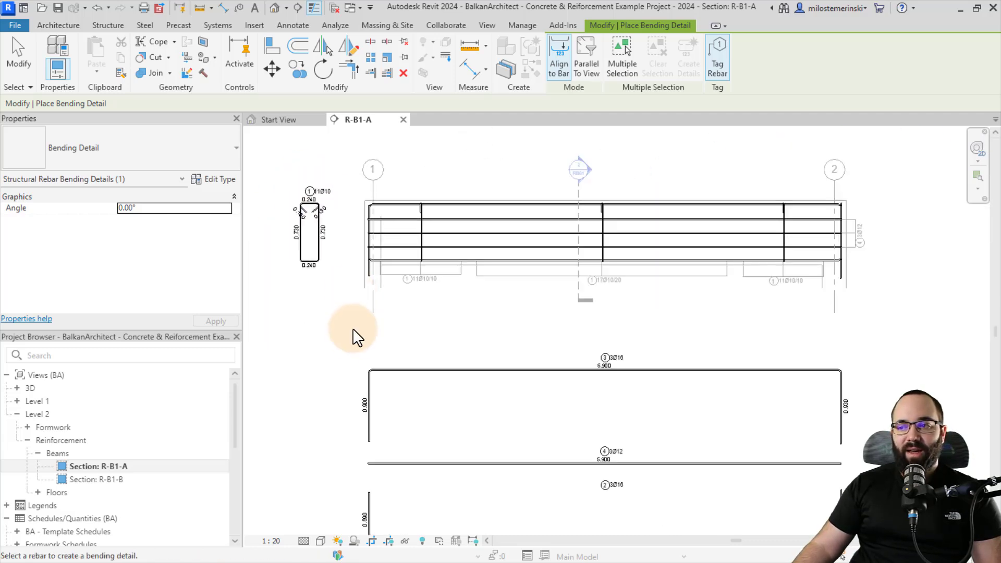
{"action": "scroll", "coordinate": [354, 290], "scroll_direction": "down", "scroll_amount": 1}
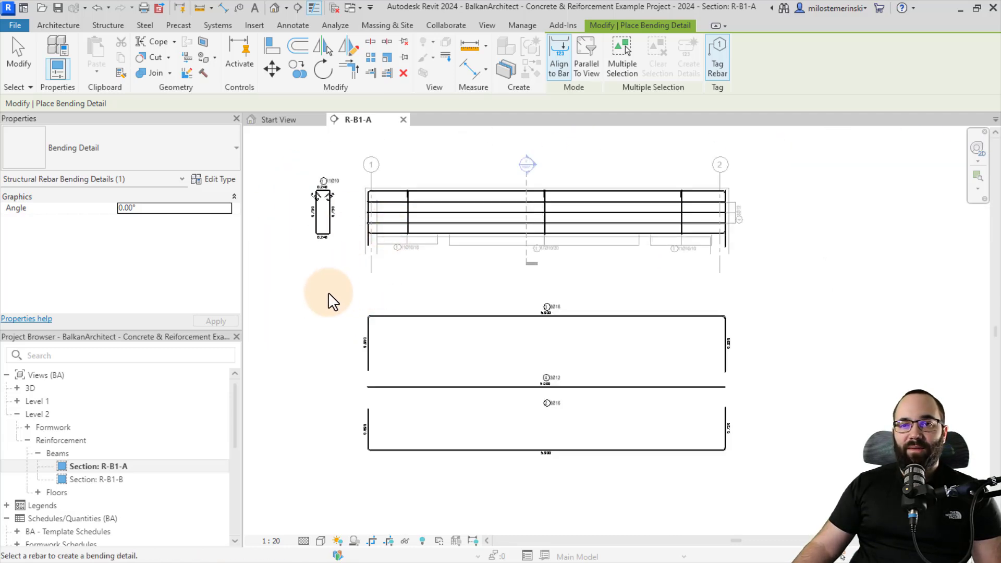
Finish placement, then try moving the top bar's bending detail and undo the move.
{"action": "key", "text": "Escape"}
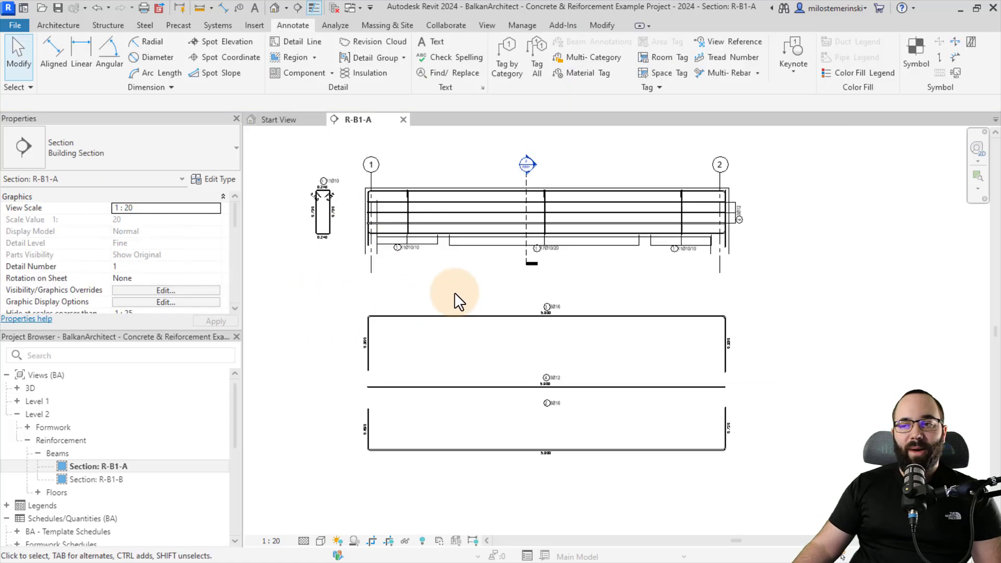
{"action": "middle_click_drag", "start_coordinate": [454, 292], "coordinate": [430, 276]}
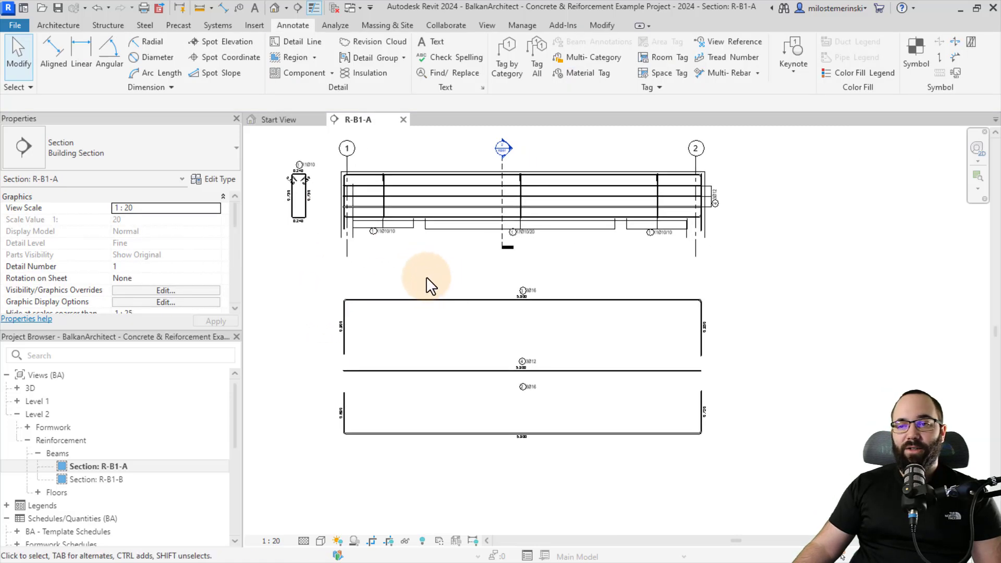
{"action": "left_click", "coordinate": [395, 300]}
{"action": "scroll", "coordinate": [528, 335], "scroll_direction": "up", "scroll_amount": 2}
{"action": "mouse_move", "coordinate": [528, 335]}
{"action": "left_mouse_down"}
{"action": "mouse_move", "coordinate": [484, 298]}
{"action": "mouse_move", "coordinate": [578, 326]}
{"action": "left_mouse_up"}
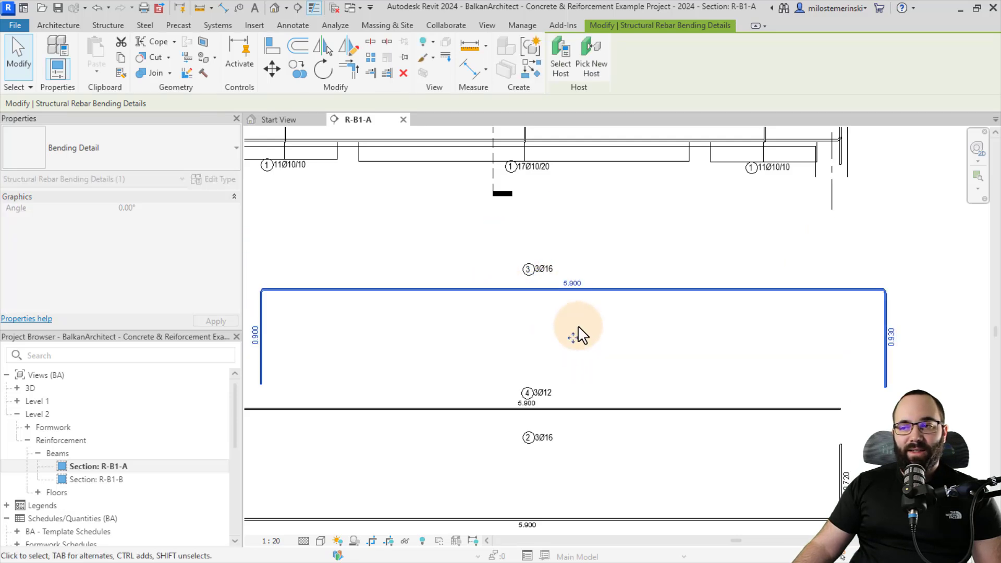
{"action": "left_click", "coordinate": [98, 8]}
{"action": "left_click", "coordinate": [92, 10]}
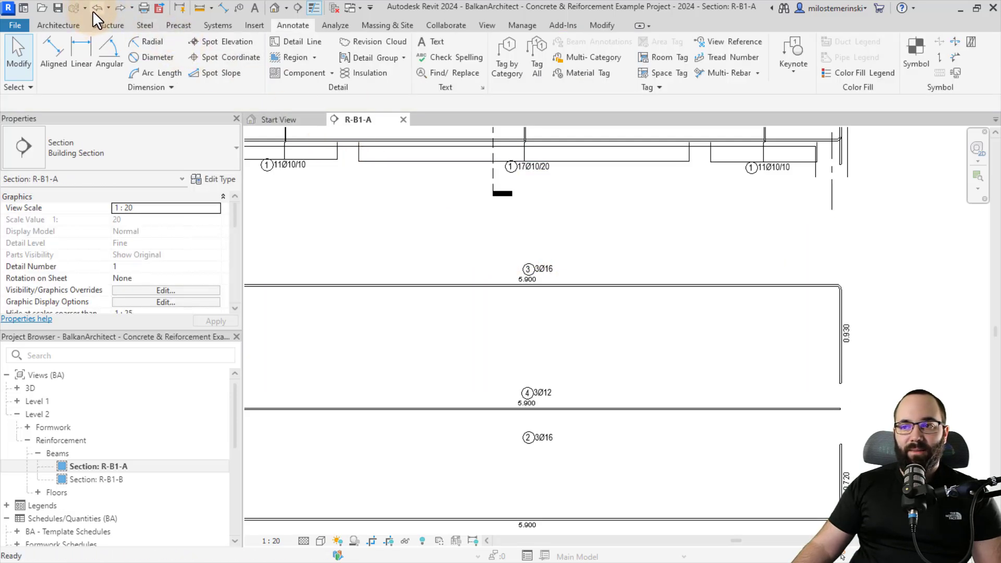
Move the top detail's 3Ø16 tag to a new position.
{"action": "left_click", "coordinate": [530, 268]}
{"action": "scroll", "coordinate": [556, 279], "scroll_direction": "up", "scroll_amount": 3}
{"action": "left_click_drag", "start_coordinate": [515, 274], "coordinate": [501, 262]}
{"action": "left_click", "coordinate": [559, 356]}
{"action": "scroll", "coordinate": [559, 356], "scroll_direction": "down", "scroll_amount": 1}
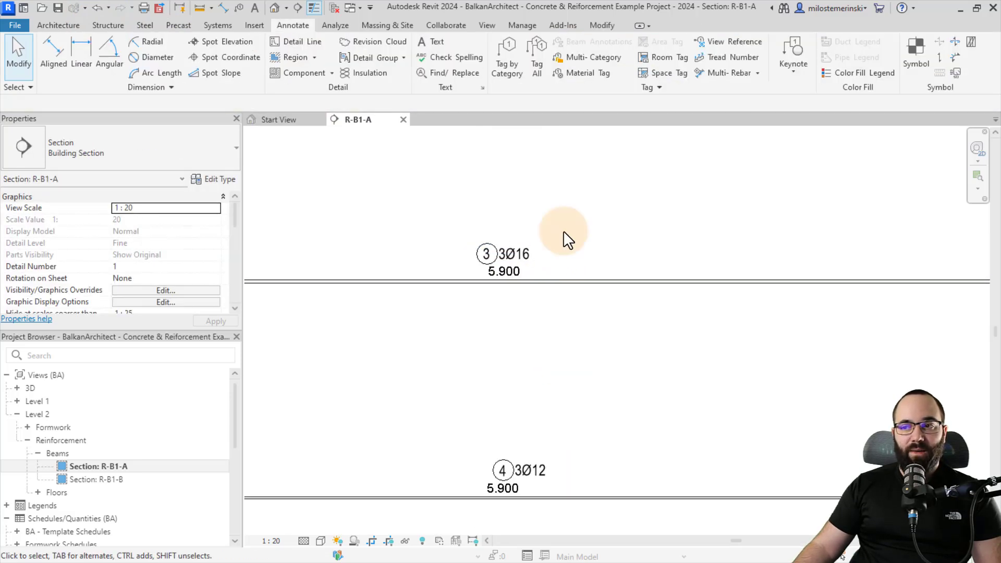
{"action": "scroll", "coordinate": [568, 239], "scroll_direction": "down", "scroll_amount": 4}
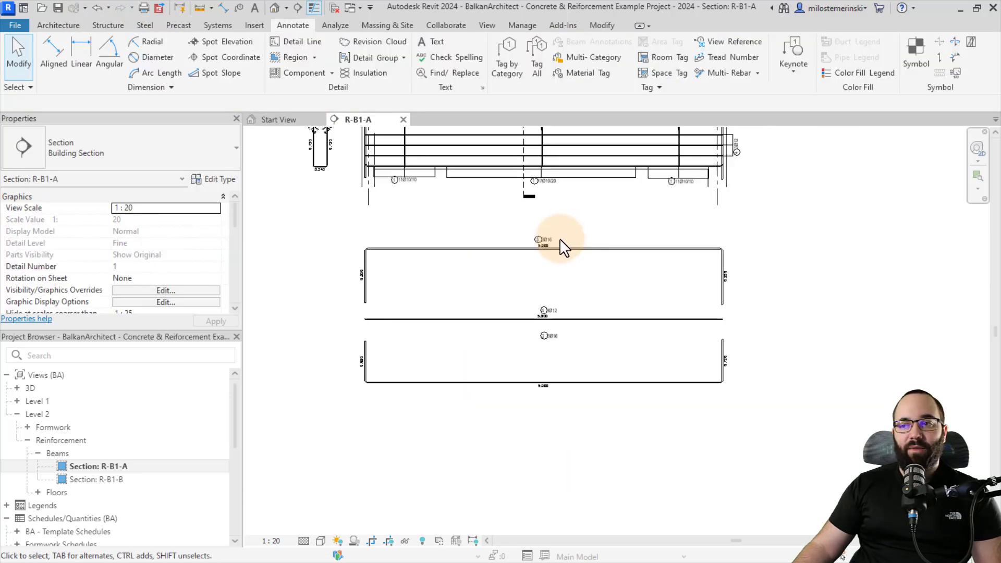
{"action": "left_click", "coordinate": [485, 253]}
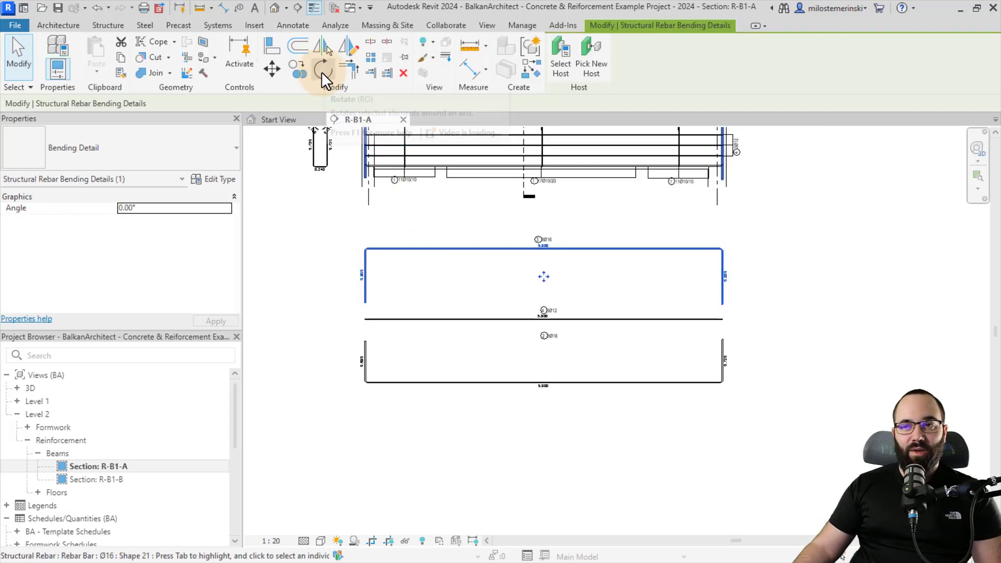
{"action": "left_click", "coordinate": [466, 290]}
{"action": "left_click", "coordinate": [445, 251]}
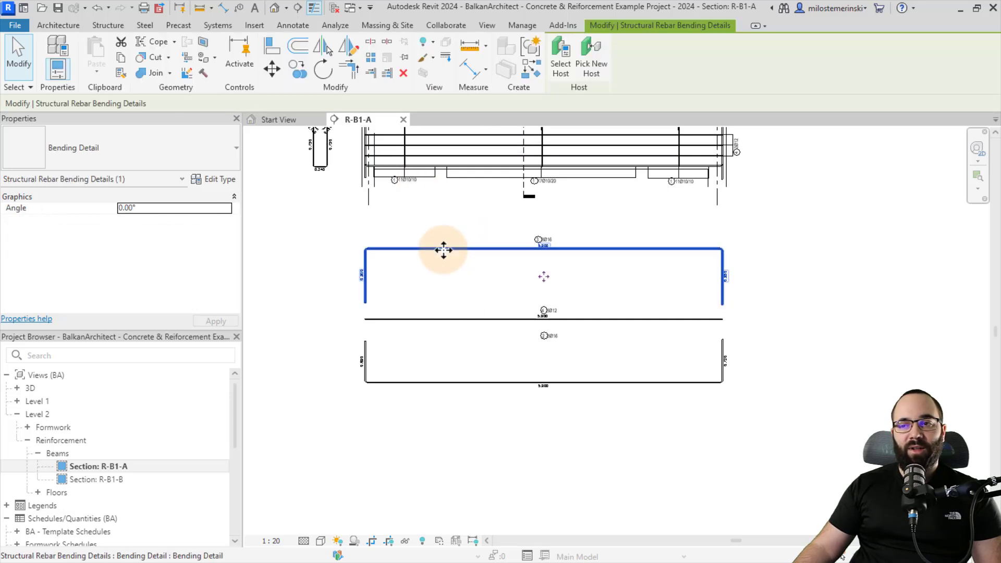
{"action": "left_click", "coordinate": [191, 209]}
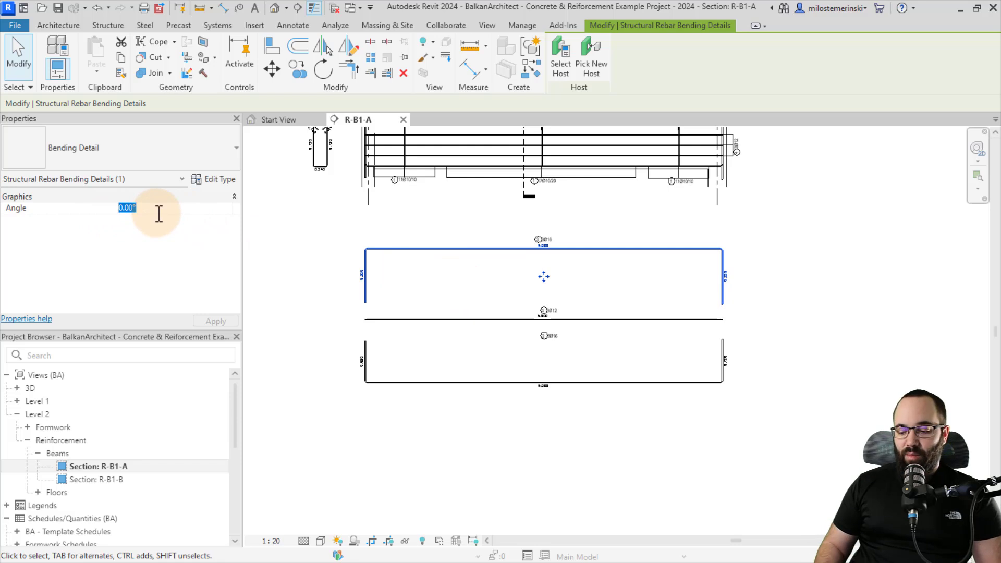
{"action": "type", "text": "30"}
{"action": "key", "text": "Return"}
{"action": "left_click", "coordinate": [529, 269]}
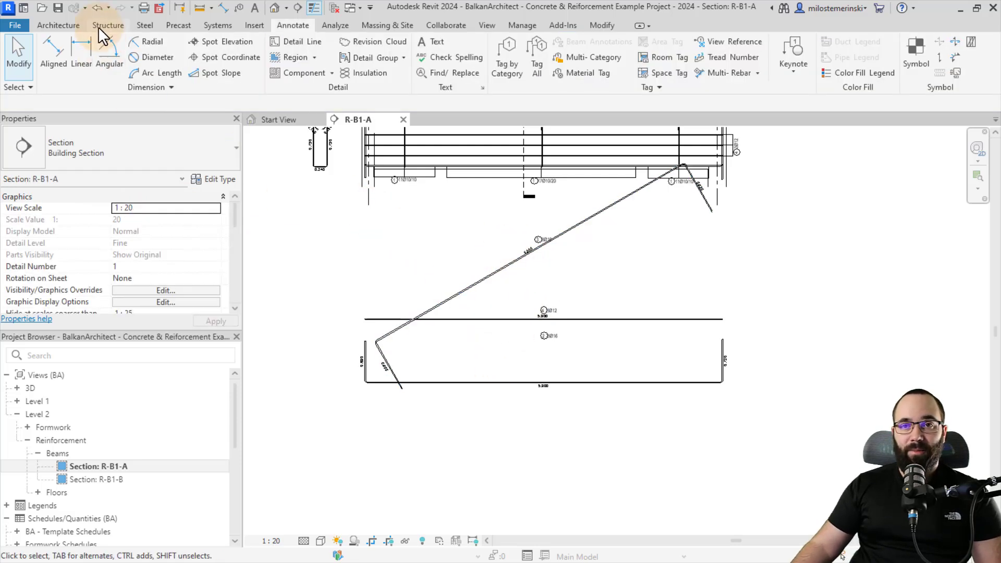
{"action": "left_click", "coordinate": [97, 8]}
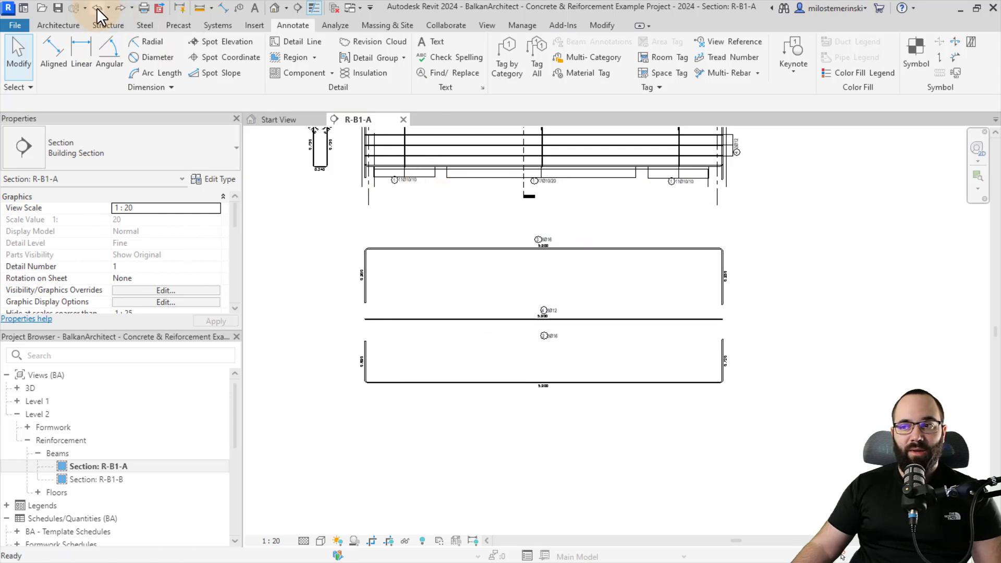
{"action": "middle_click_drag", "start_coordinate": [452, 277], "coordinate": [462, 344]}
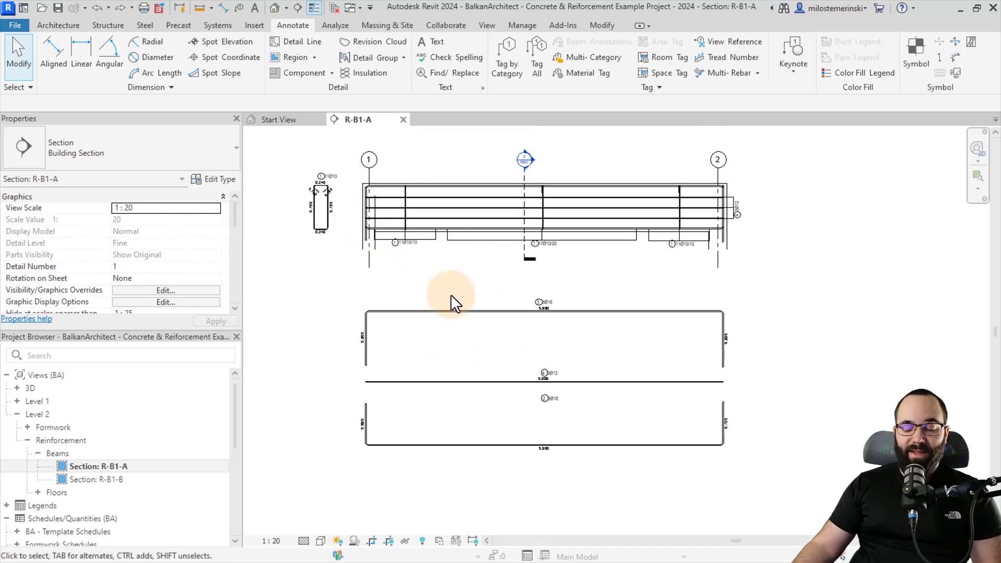
{"action": "left_click", "coordinate": [389, 541]}
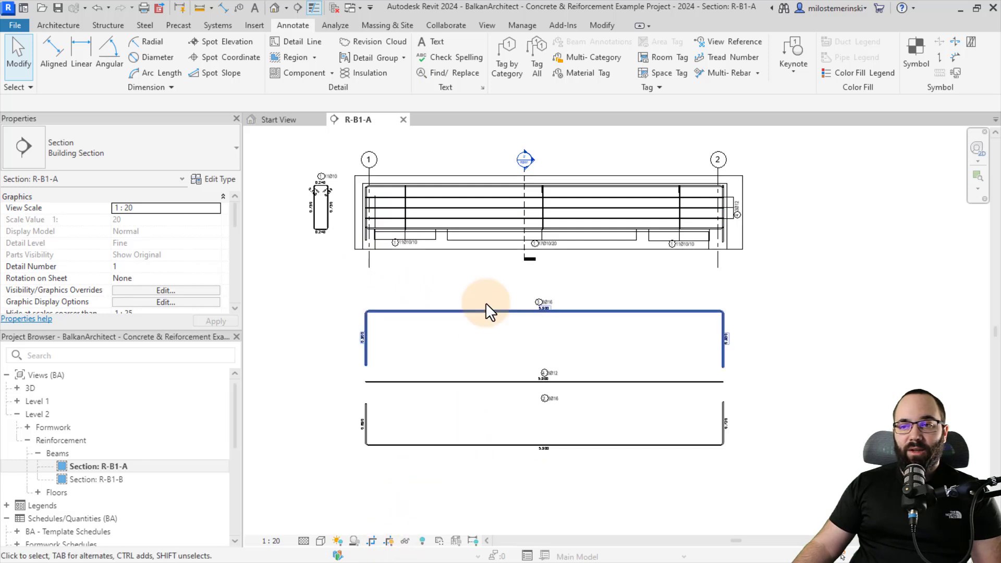
{"action": "left_click", "coordinate": [357, 235]}
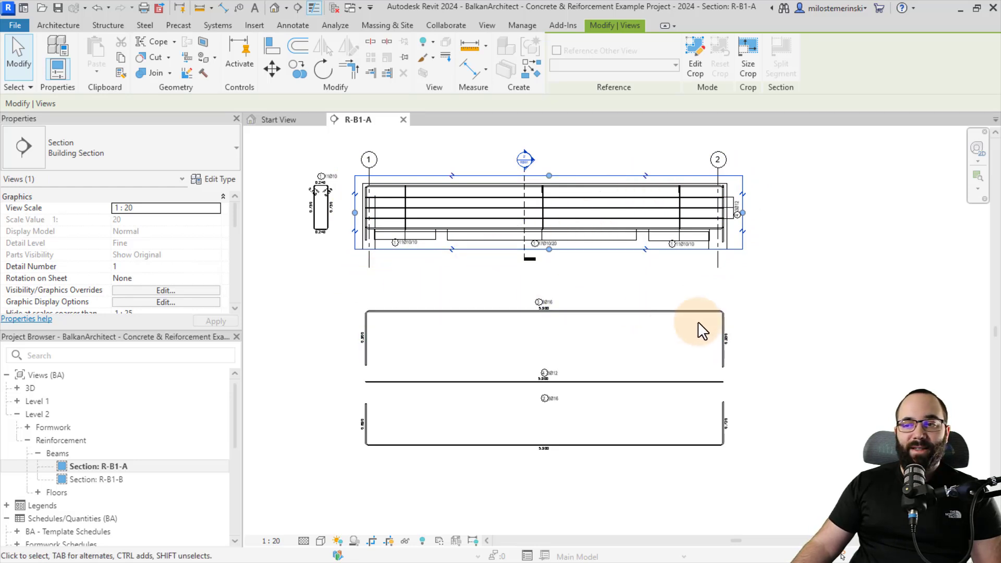
{"action": "left_click", "coordinate": [389, 540]}
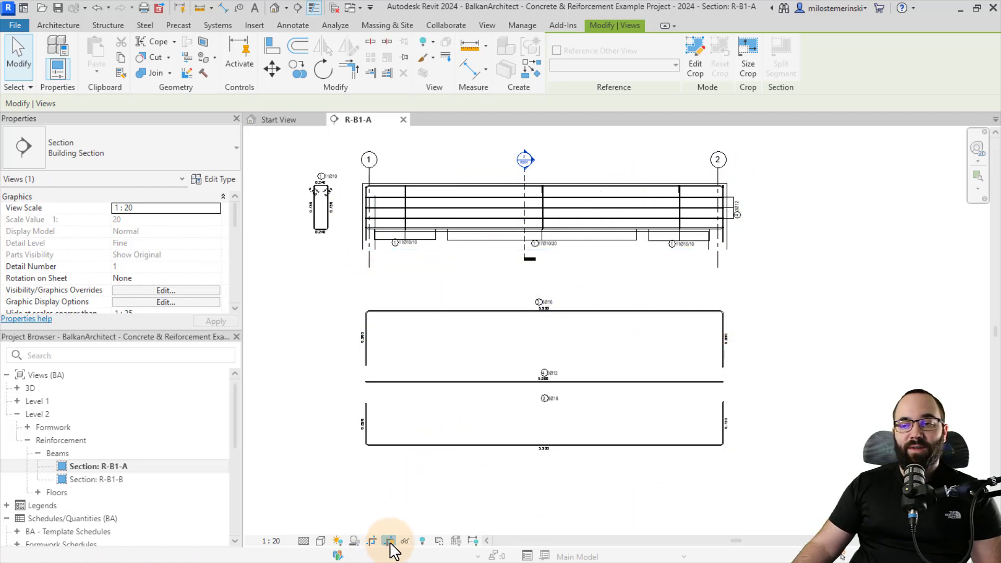
{"action": "left_click", "coordinate": [569, 480]}
Select the three stacked bar bending details and move them up toward the beam.
{"action": "left_click_drag", "start_coordinate": [726, 477], "coordinate": [423, 322]}
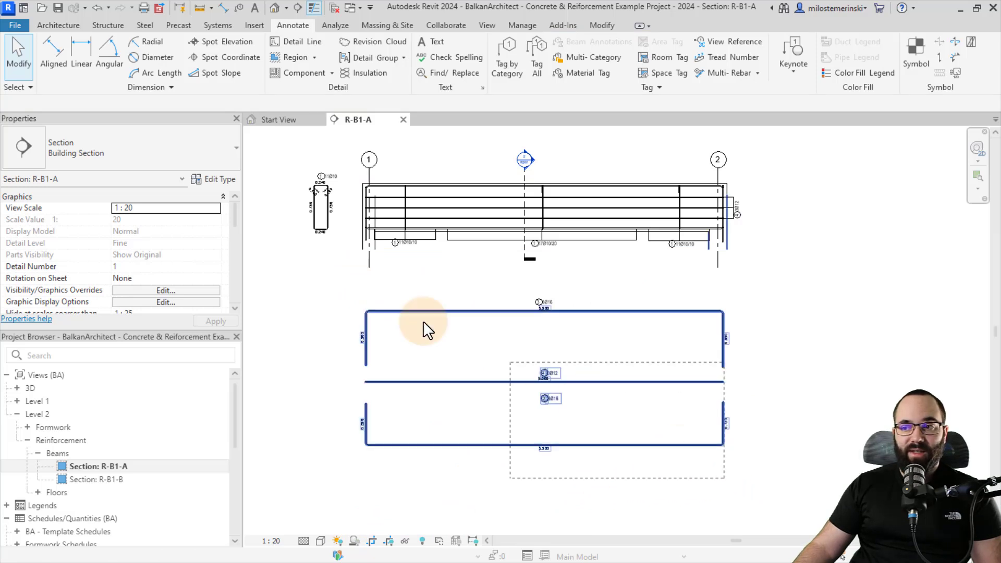
{"action": "left_click_drag", "start_coordinate": [347, 348], "coordinate": [393, 350]}
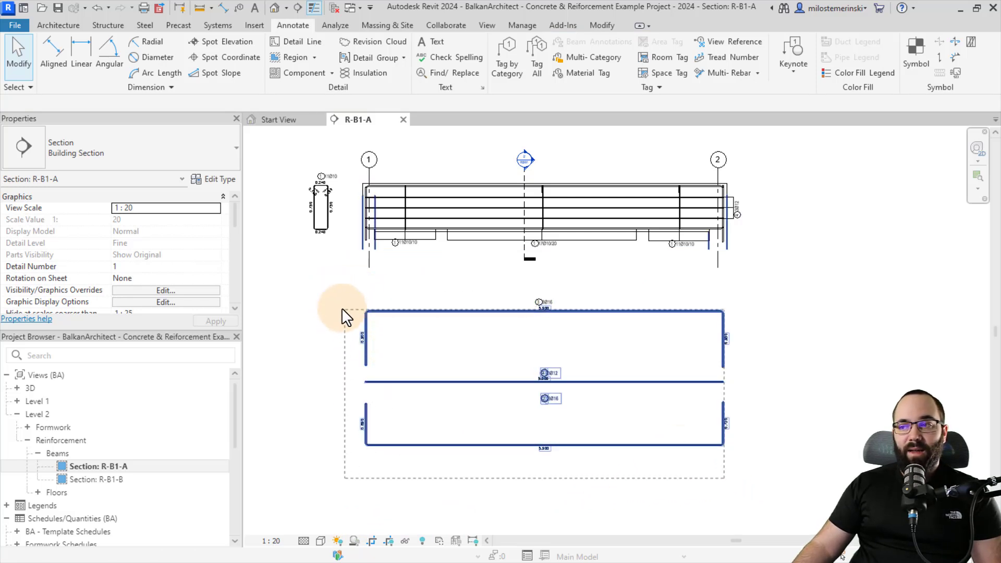
{"action": "left_click_drag", "start_coordinate": [342, 307], "coordinate": [341, 308]}
{"action": "key", "text": "Escape"}
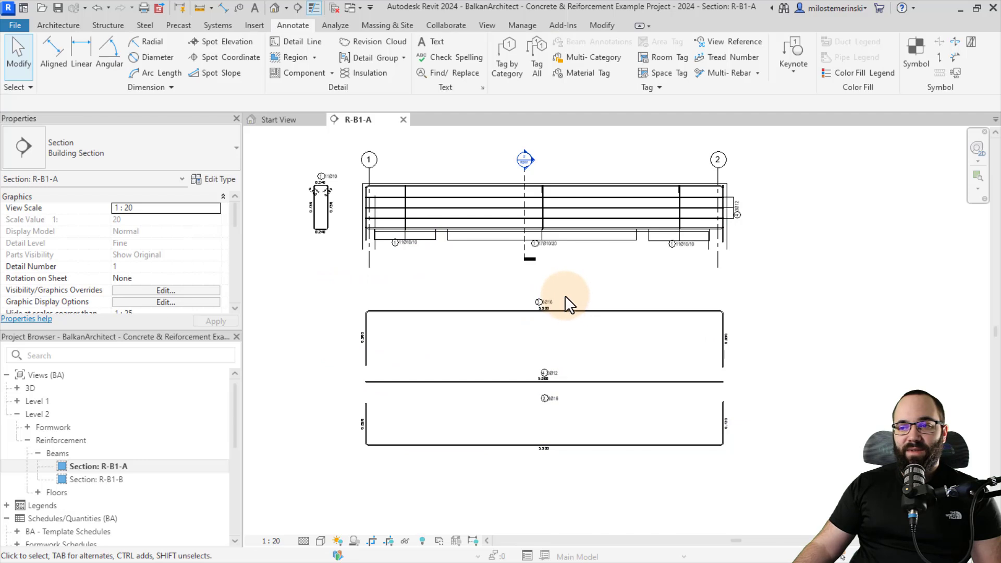
{"action": "left_click_drag", "start_coordinate": [564, 295], "coordinate": [474, 454]}
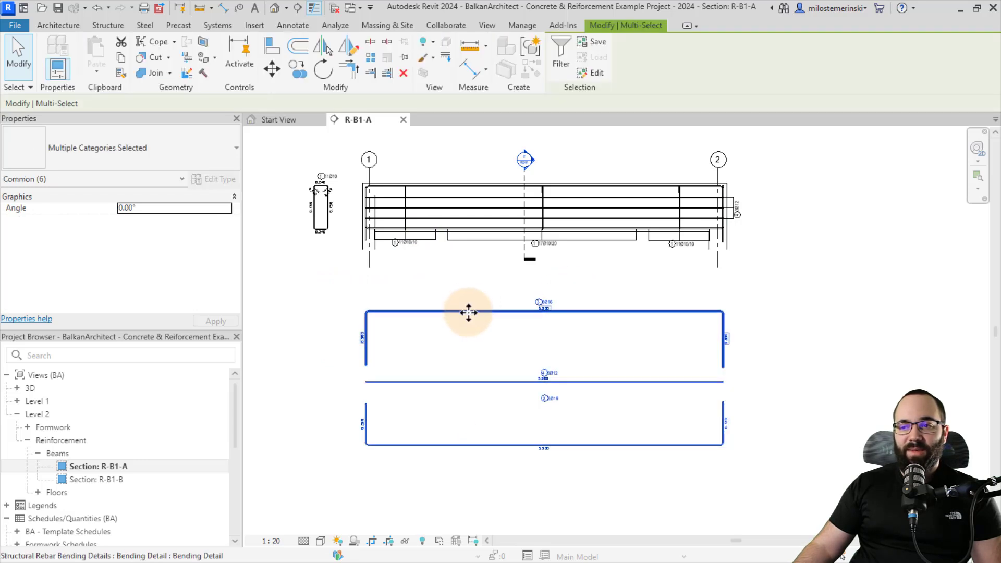
{"action": "left_click_drag", "start_coordinate": [469, 312], "coordinate": [468, 287]}
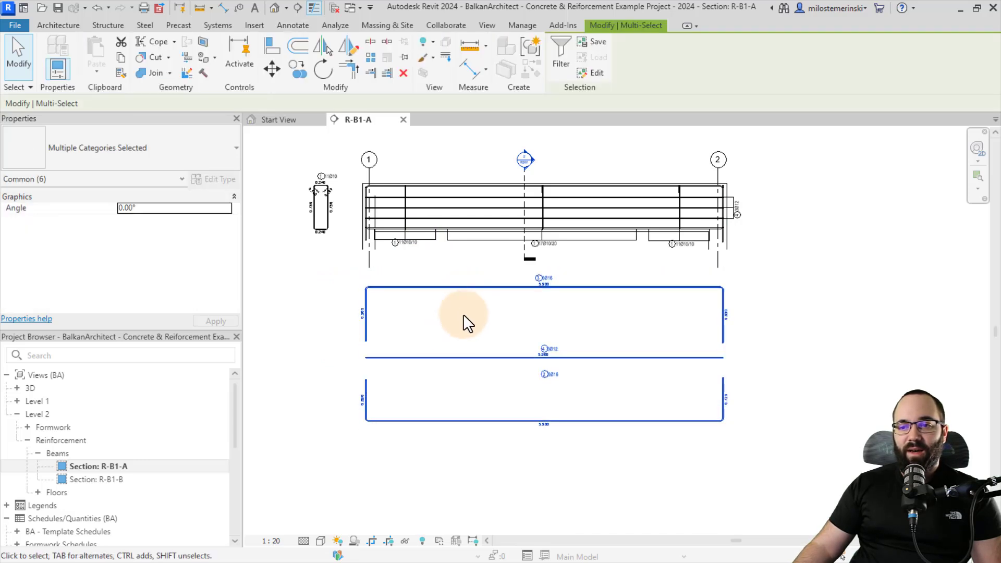
{"action": "key", "text": "Escape"}
Shift the stirrup bending detail slightly and select its 11Ø10 tag.
{"action": "left_click", "coordinate": [326, 222]}
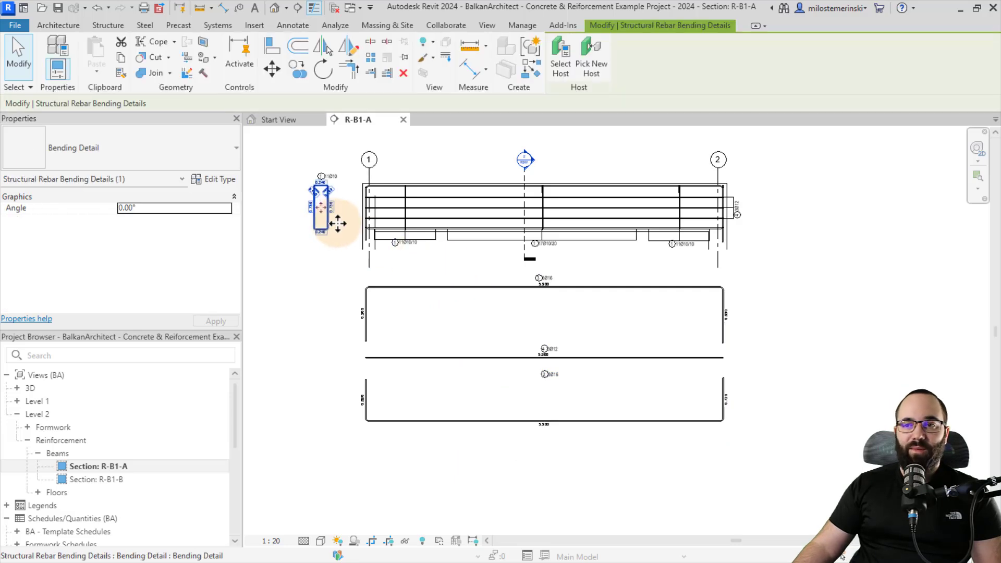
{"action": "left_click_drag", "start_coordinate": [320, 187], "coordinate": [326, 176]}
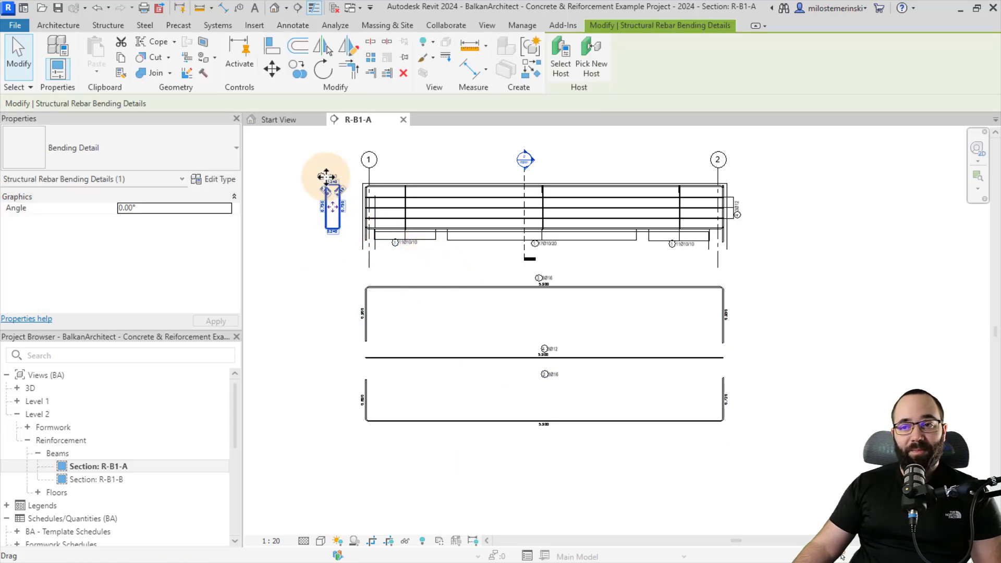
{"action": "scroll", "coordinate": [326, 176], "scroll_direction": "up", "scroll_amount": 2}
{"action": "scroll", "coordinate": [283, 179], "scroll_direction": "down", "scroll_amount": 2}
{"action": "scroll", "coordinate": [283, 179], "scroll_direction": "up", "scroll_amount": 2}
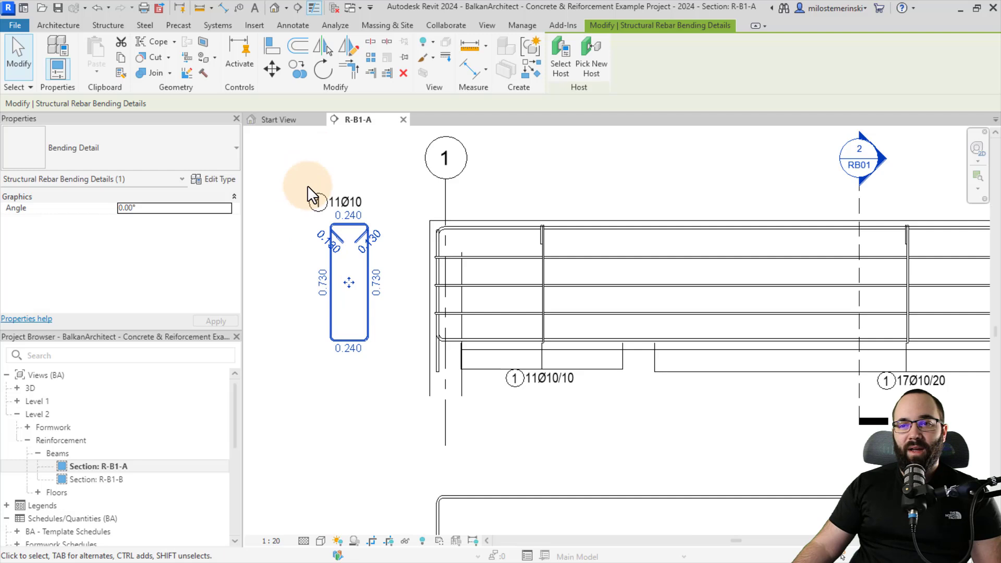
{"action": "left_click", "coordinate": [317, 201]}
{"action": "left_click_drag", "start_coordinate": [328, 202], "coordinate": [346, 206]}
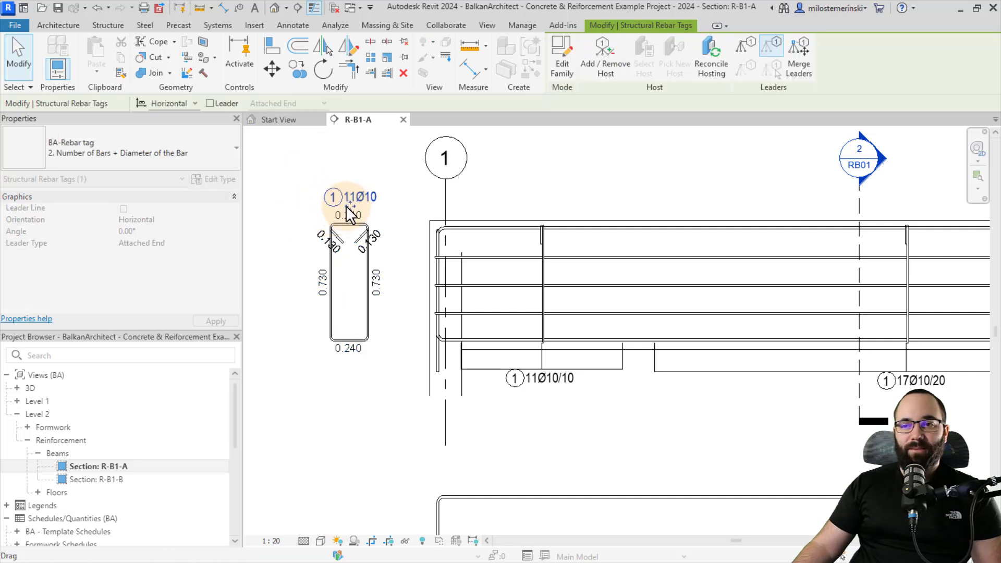
{"action": "left_click", "coordinate": [341, 190]}
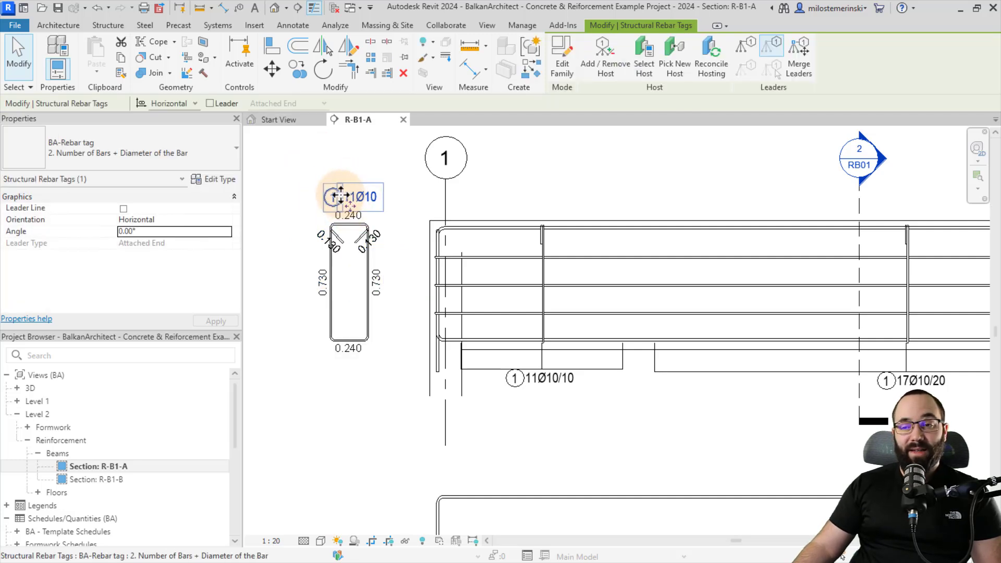
{"action": "left_click", "coordinate": [85, 149]}
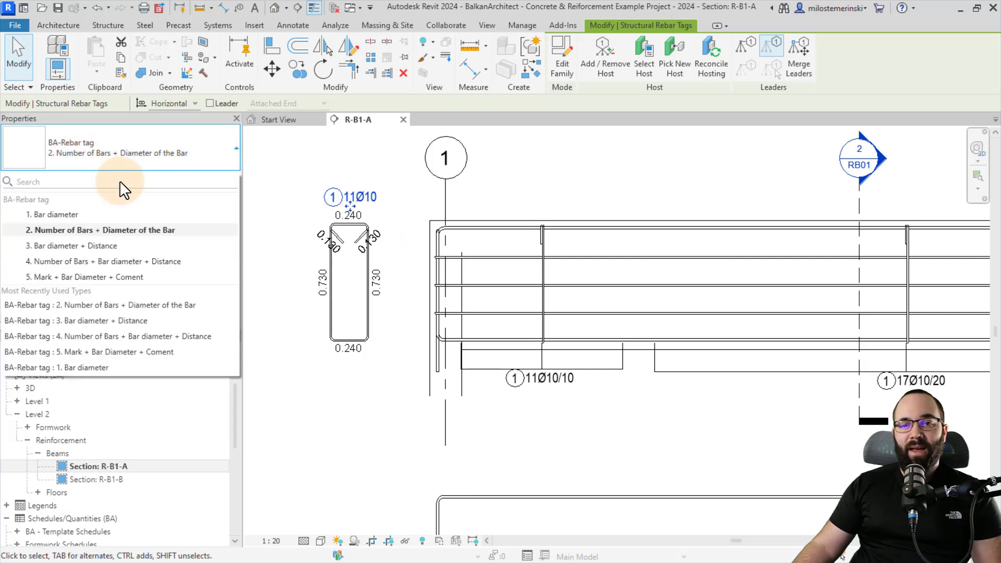
{"action": "left_click", "coordinate": [63, 215]}
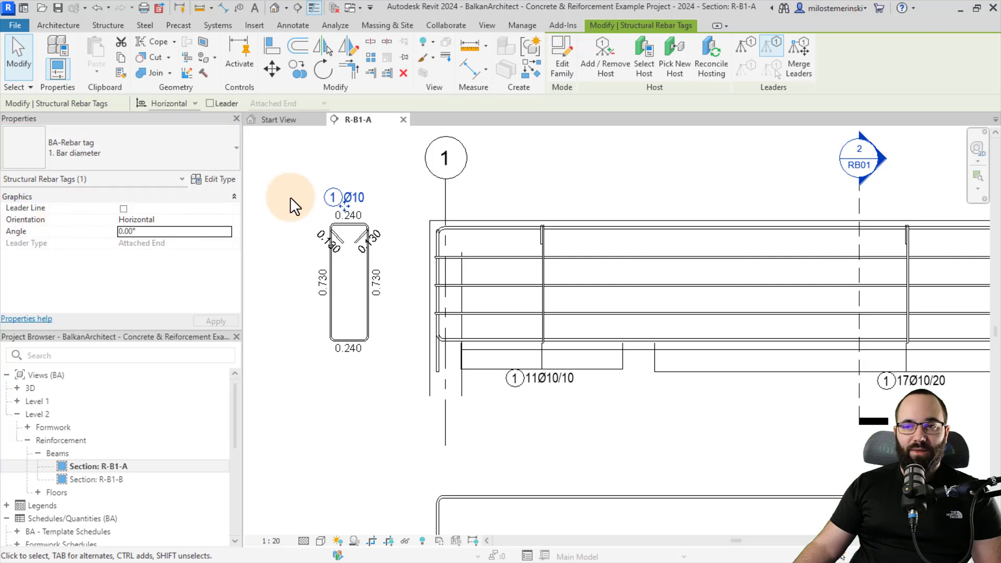
{"action": "left_click", "coordinate": [180, 163]}
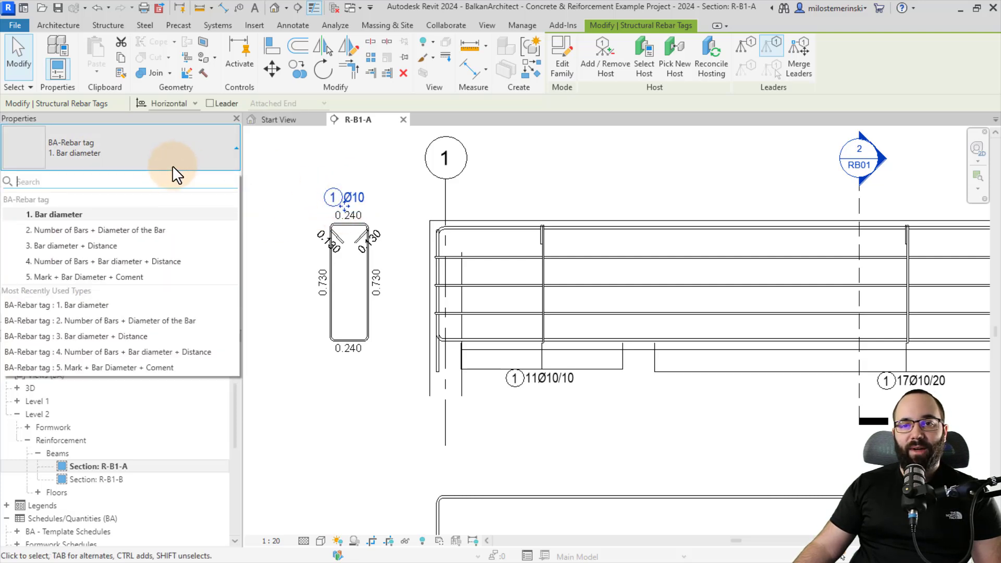
{"action": "left_click", "coordinate": [109, 232]}
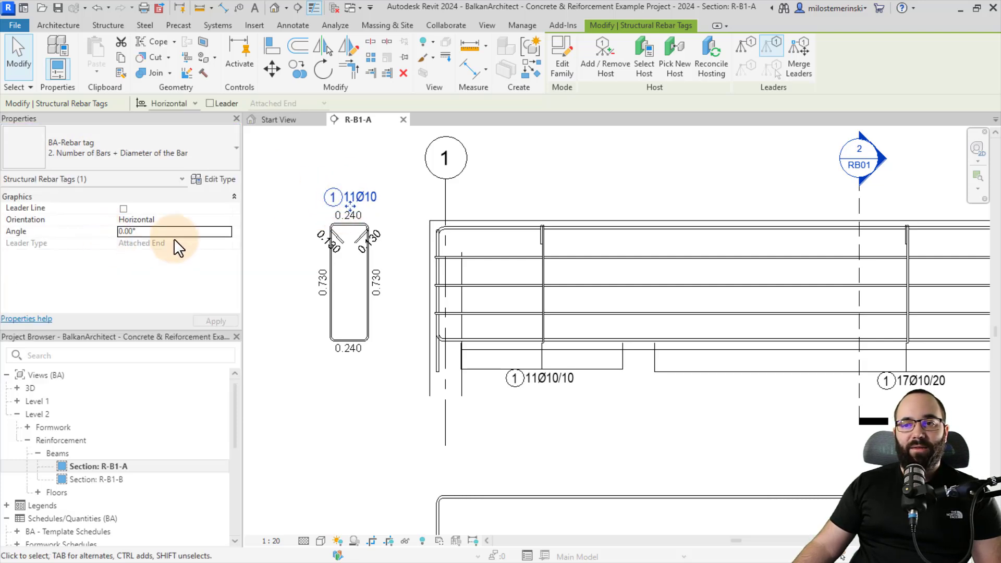
{"action": "left_click", "coordinate": [136, 159]}
{"action": "left_click", "coordinate": [98, 248]}
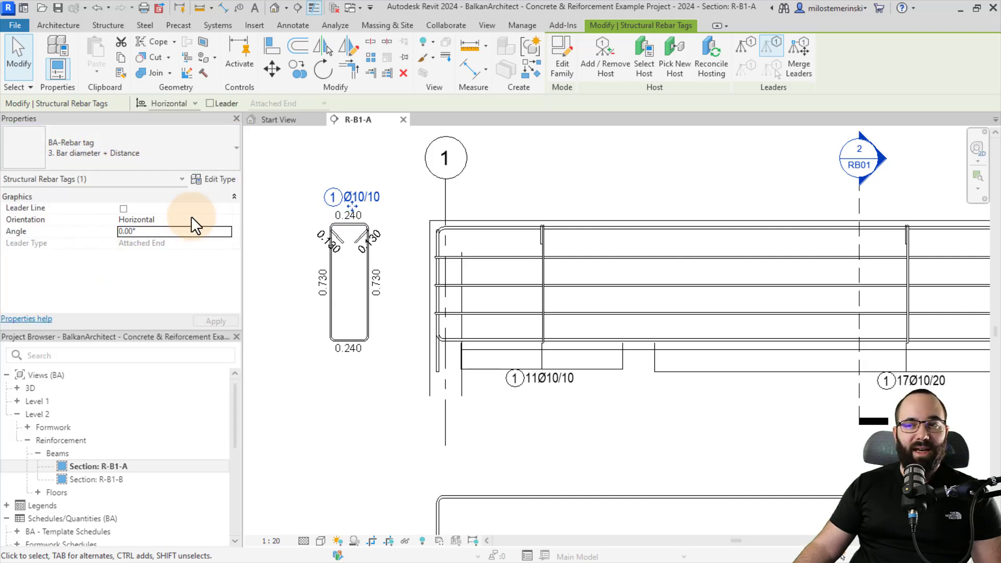
{"action": "left_click", "coordinate": [135, 152]}
{"action": "left_click", "coordinate": [88, 259]}
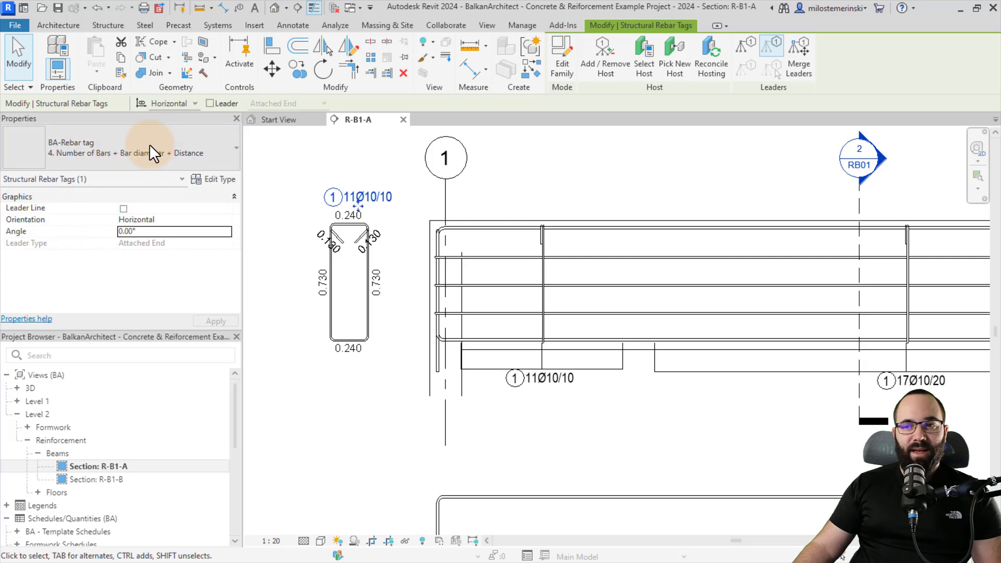
{"action": "left_click_drag", "start_coordinate": [358, 197], "coordinate": [354, 209]}
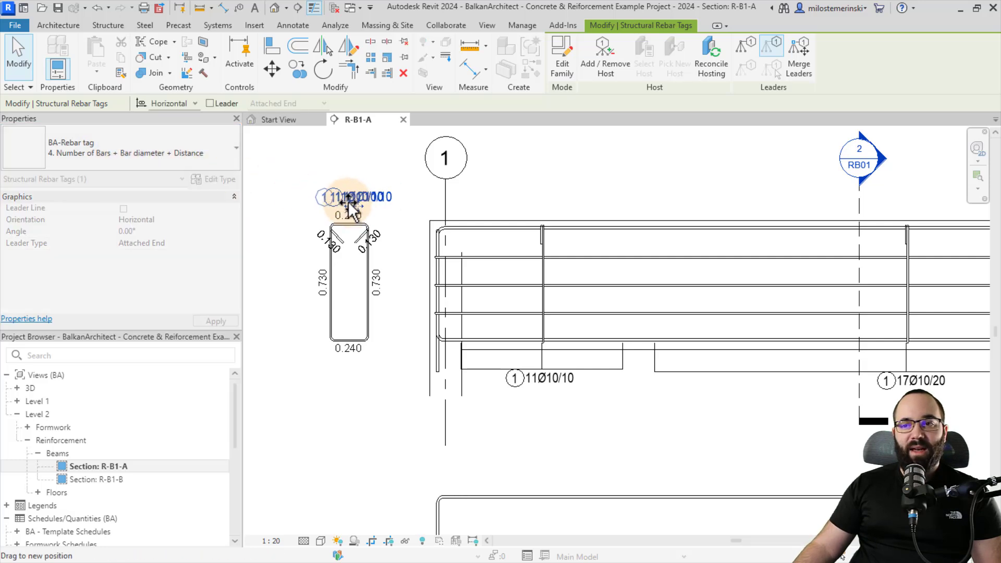
{"action": "left_click", "coordinate": [137, 143]}
{"action": "left_click", "coordinate": [79, 274]}
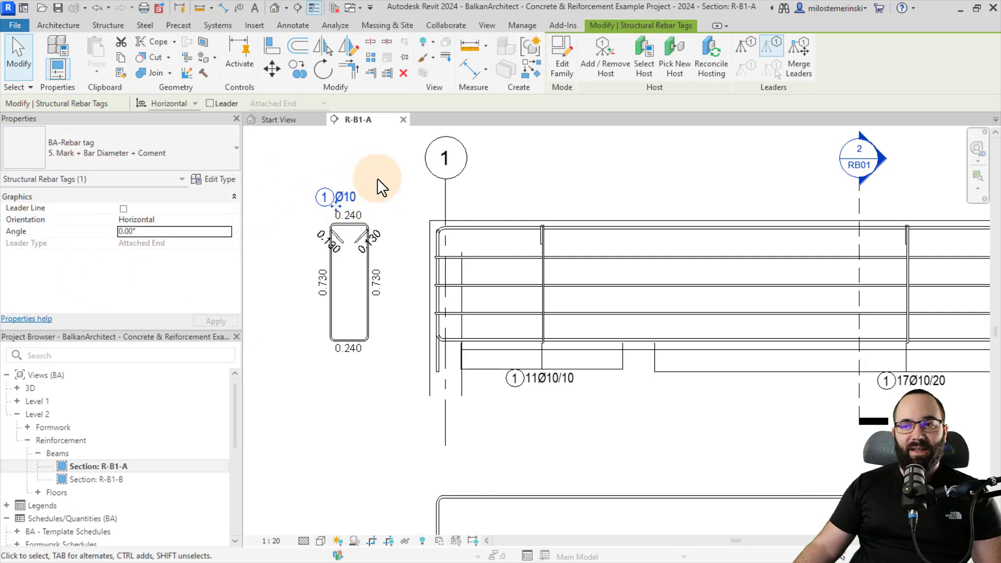
{"action": "left_click_drag", "start_coordinate": [337, 197], "coordinate": [344, 197]}
{"action": "left_click", "coordinate": [102, 145]}
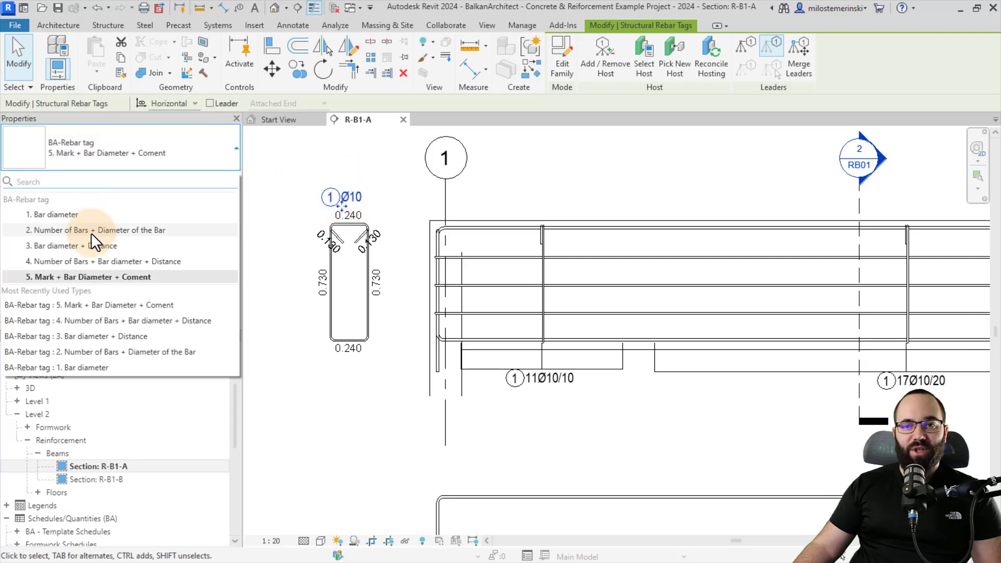
{"action": "left_click", "coordinate": [98, 230]}
{"action": "left_click_drag", "start_coordinate": [344, 205], "coordinate": [349, 212]}
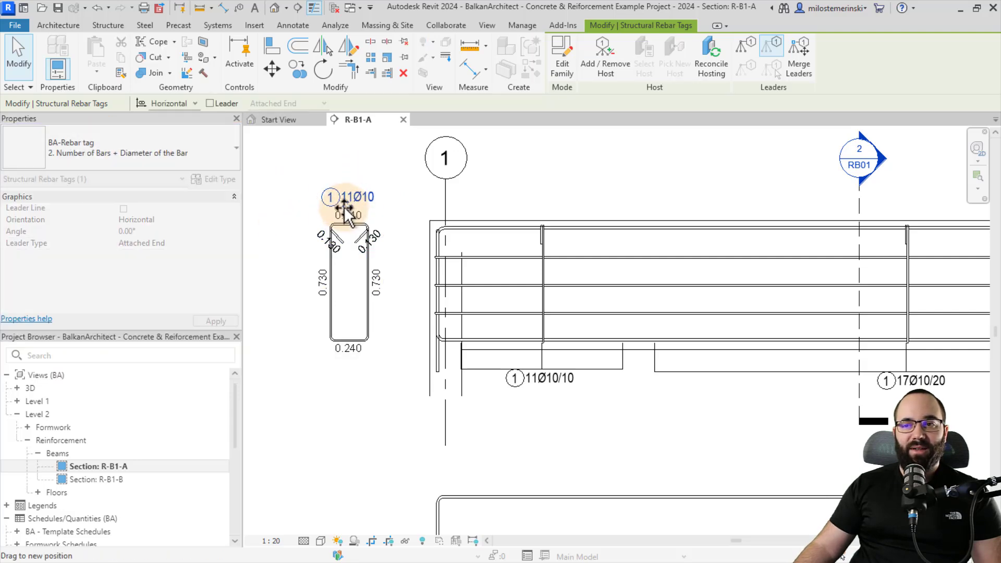
{"action": "left_click", "coordinate": [351, 164]}
{"action": "scroll", "coordinate": [347, 234], "scroll_direction": "down", "scroll_amount": 1}
Set the bending detail type's Linear Dimension Style to BA - Linear Dimension 2.0mm (cm).
{"action": "left_click", "coordinate": [344, 262]}
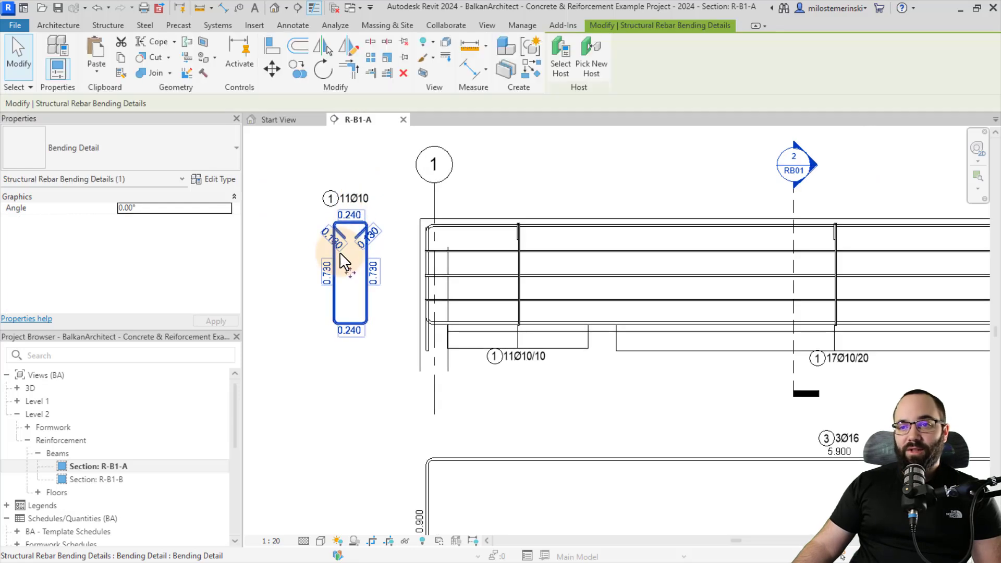
{"action": "scroll", "coordinate": [351, 246], "scroll_direction": "up", "scroll_amount": 2}
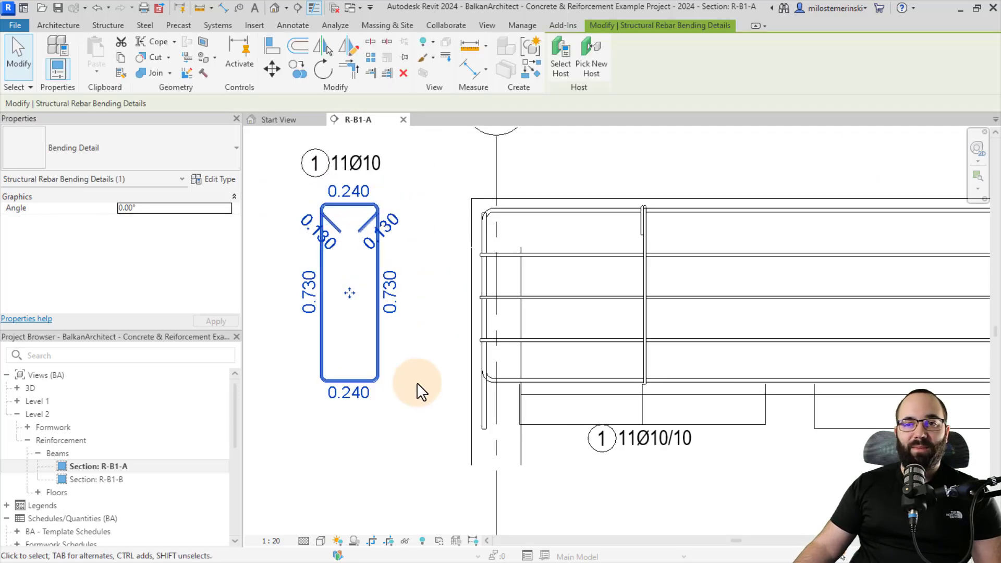
{"action": "left_click", "coordinate": [216, 179]}
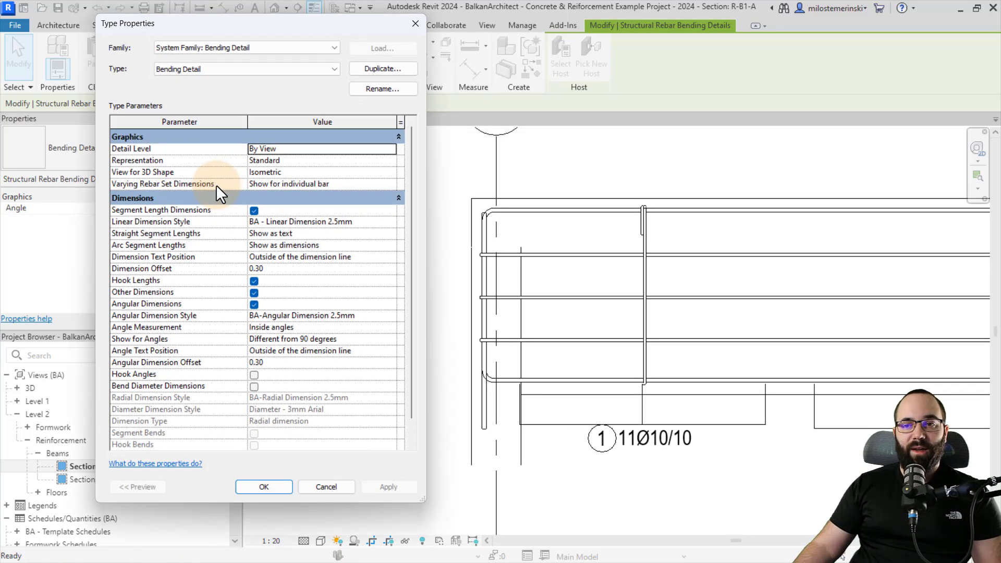
{"action": "left_click_drag", "start_coordinate": [232, 26], "coordinate": [229, 40]}
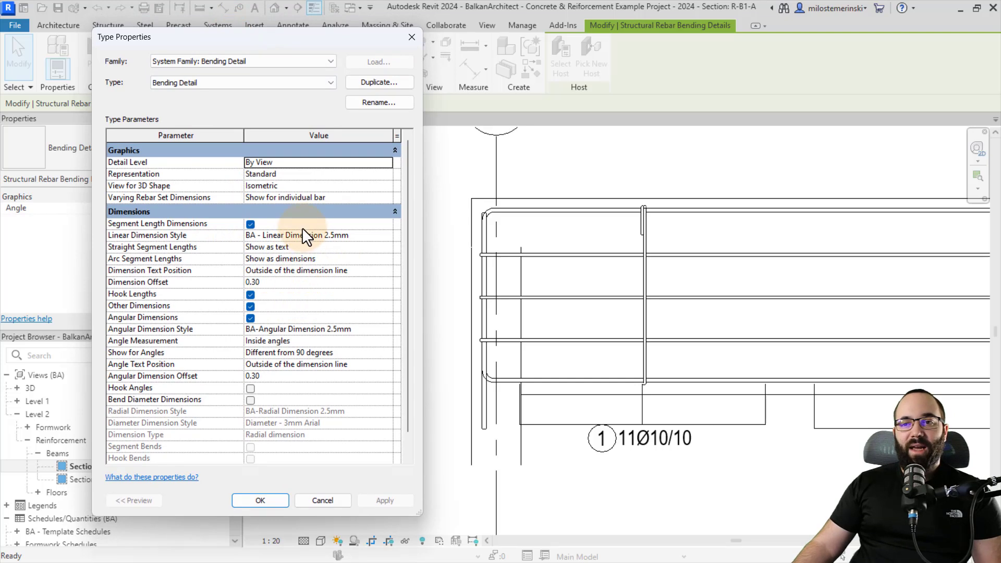
{"action": "scroll", "coordinate": [302, 251], "scroll_direction": "down", "scroll_amount": 1}
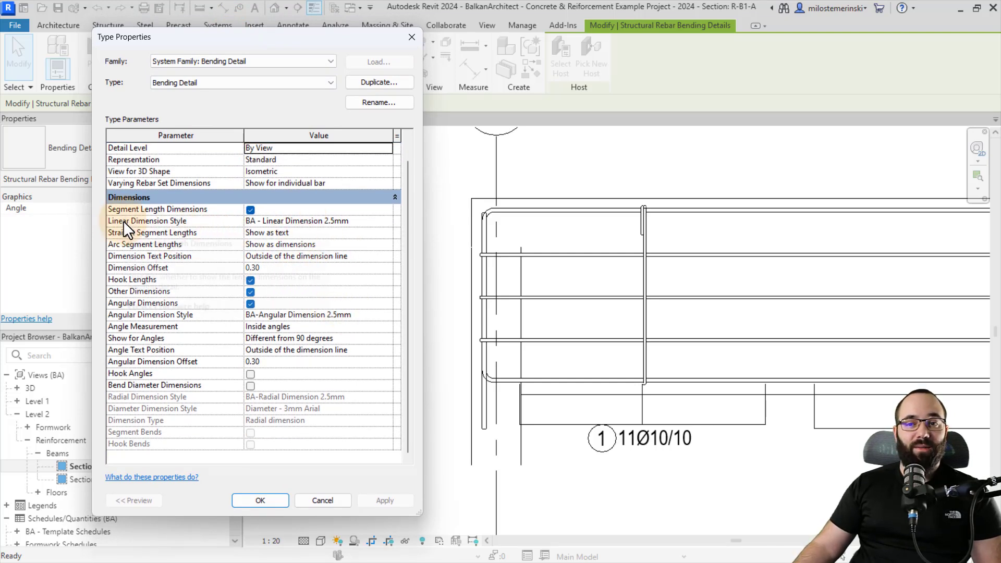
{"action": "left_click", "coordinate": [297, 221]}
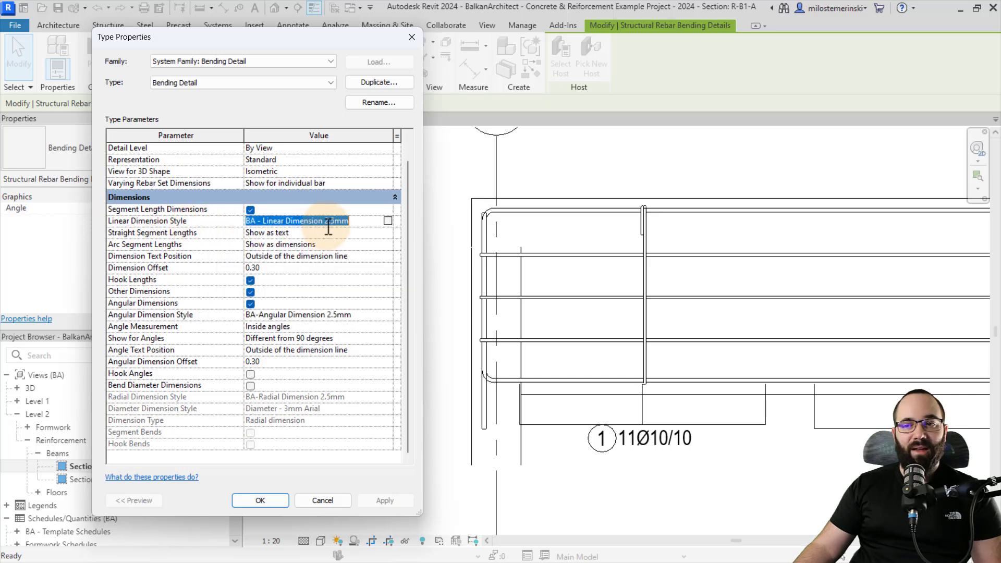
{"action": "left_click", "coordinate": [387, 220]}
{"action": "left_click", "coordinate": [246, 83]}
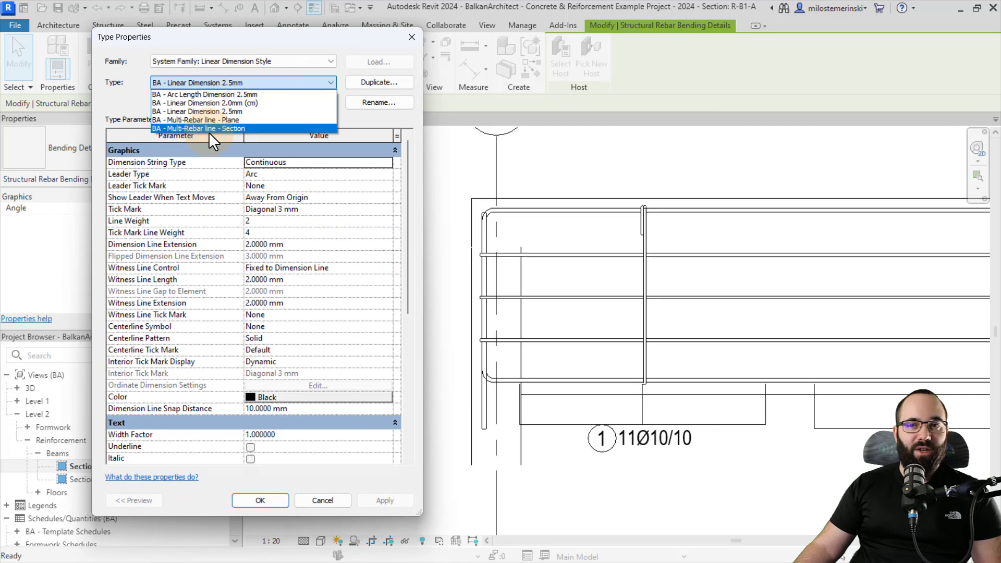
{"action": "left_click", "coordinate": [220, 103]}
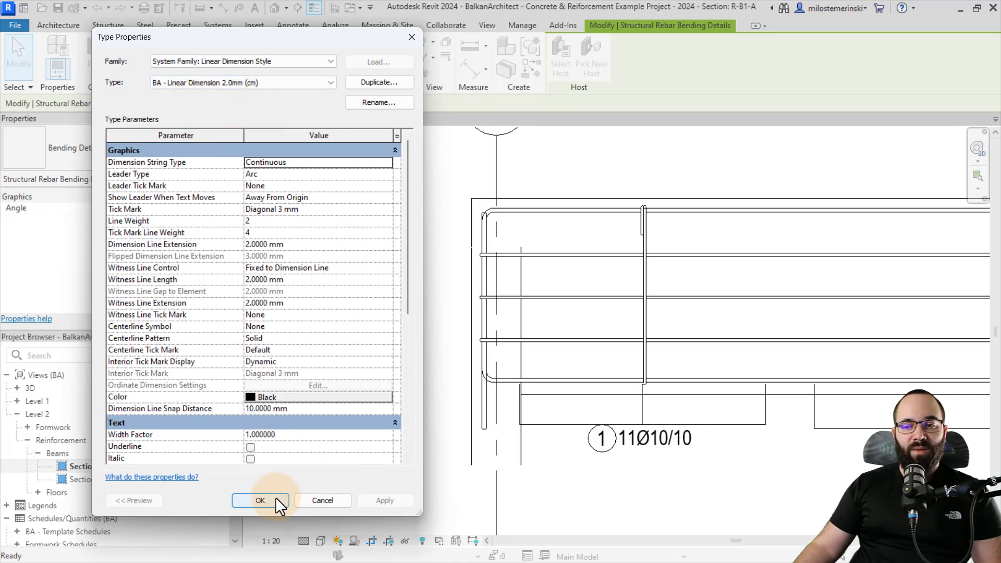
{"action": "left_click", "coordinate": [260, 501]}
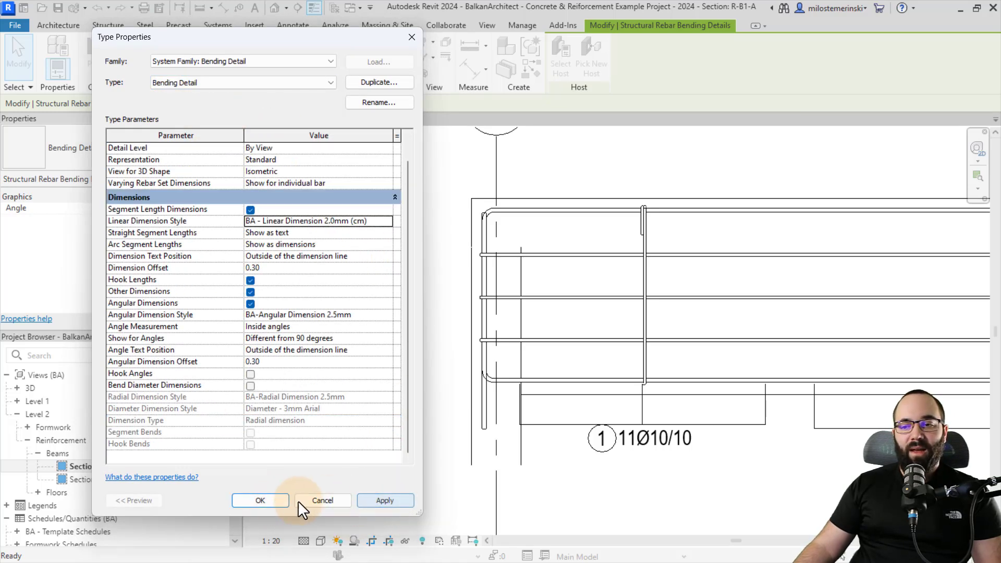
{"action": "left_click", "coordinate": [261, 500]}
Undo the last bending detail edit to restore the 0.240/0.730 lengths, then reselect the stirrup detail.
{"action": "key", "text": "Escape"}
{"action": "scroll", "coordinate": [345, 313], "scroll_direction": "down", "scroll_amount": 2}
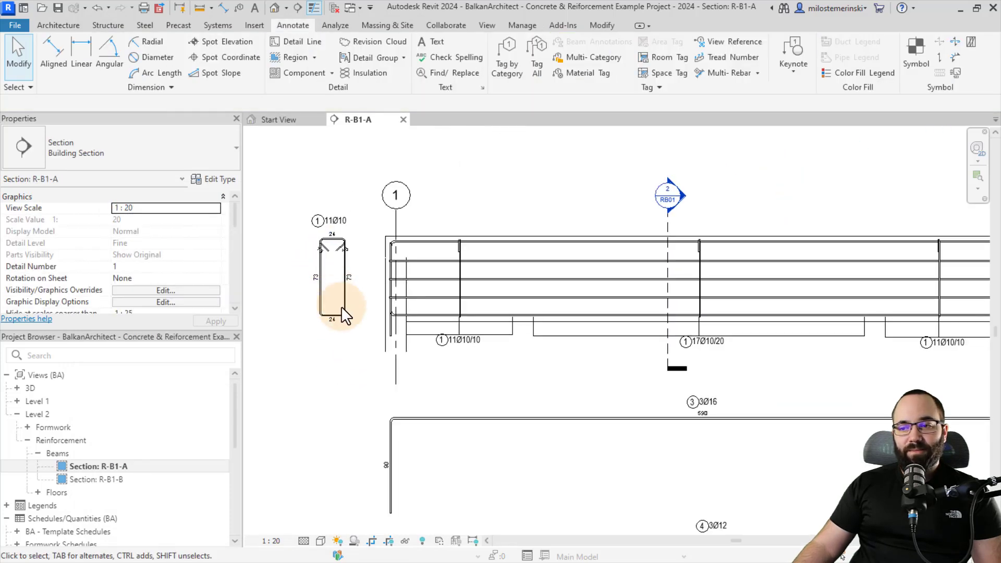
{"action": "scroll", "coordinate": [334, 257], "scroll_direction": "up", "scroll_amount": 1}
{"action": "scroll", "coordinate": [323, 216], "scroll_direction": "up", "scroll_amount": 2}
{"action": "scroll", "coordinate": [345, 200], "scroll_direction": "down", "scroll_amount": 1}
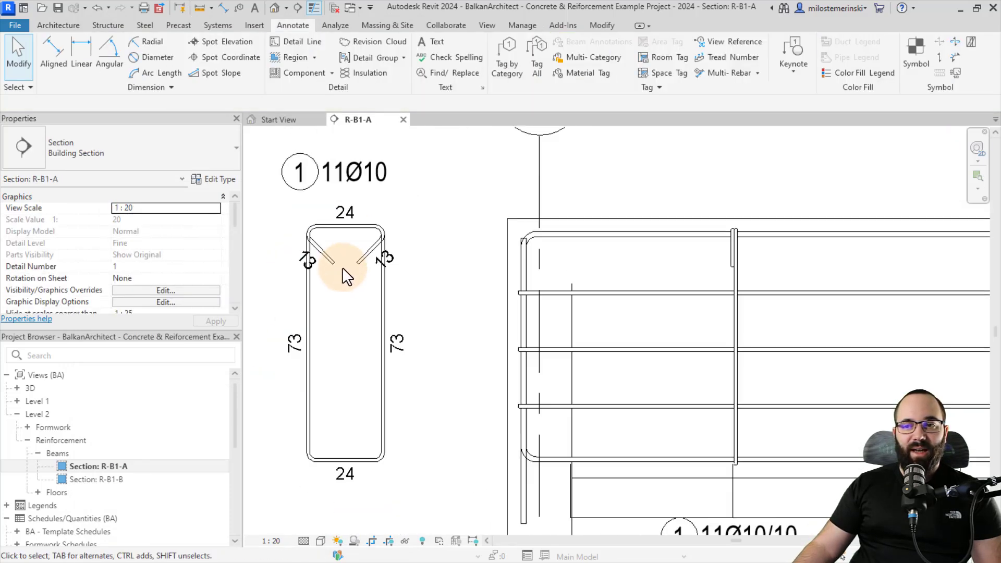
{"action": "scroll", "coordinate": [342, 267], "scroll_direction": "down", "scroll_amount": 1}
{"action": "scroll", "coordinate": [342, 258], "scroll_direction": "down", "scroll_amount": 1}
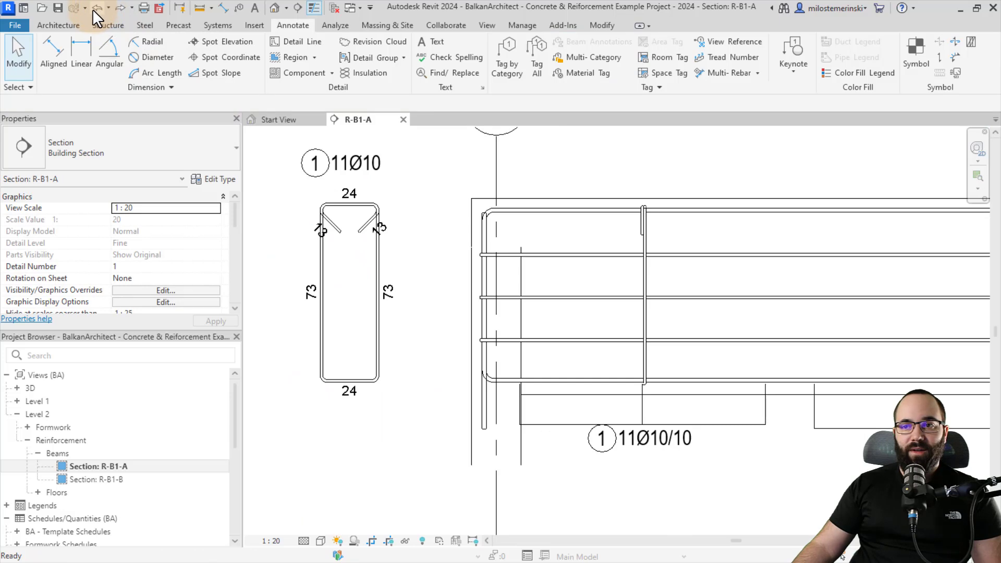
{"action": "left_click", "coordinate": [100, 9]}
{"action": "left_click", "coordinate": [392, 256]}
{"action": "scroll", "coordinate": [338, 227], "scroll_direction": "up", "scroll_amount": 1}
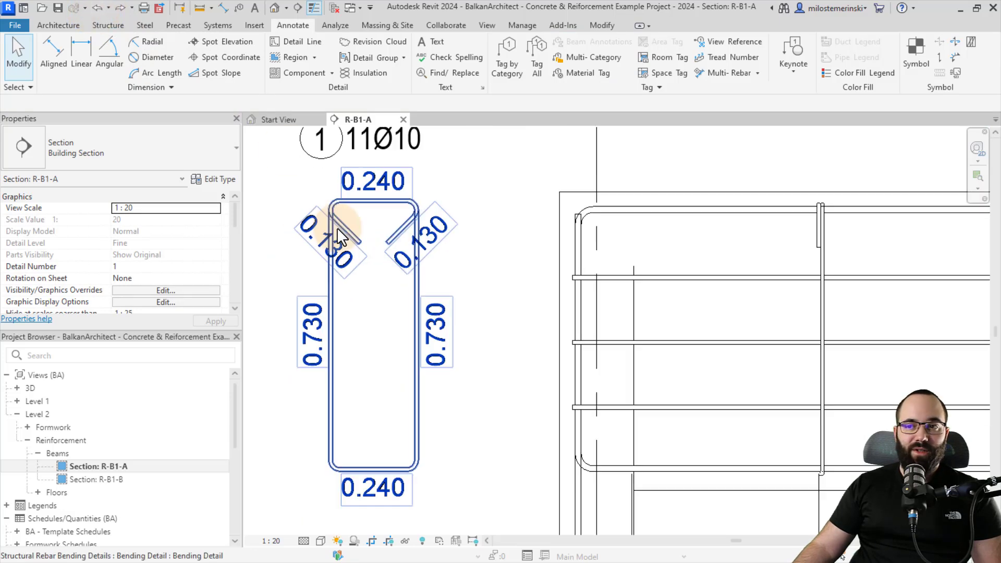
{"action": "left_click", "coordinate": [348, 242]}
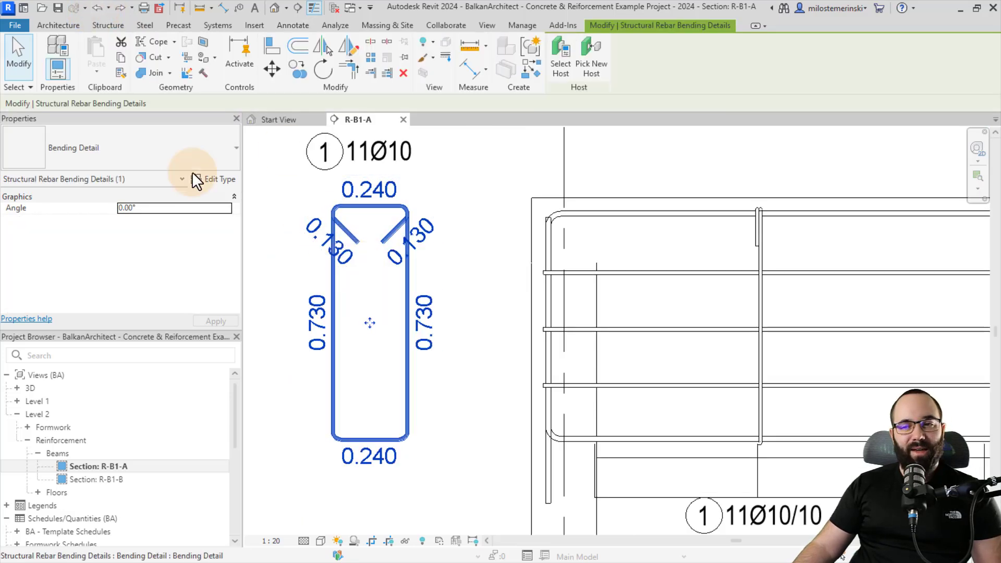
Duplicate the type as 'Bending Detail - Custom' with dimensioned straight segments, hook angles and bend diameters.
{"action": "left_click", "coordinate": [214, 180]}
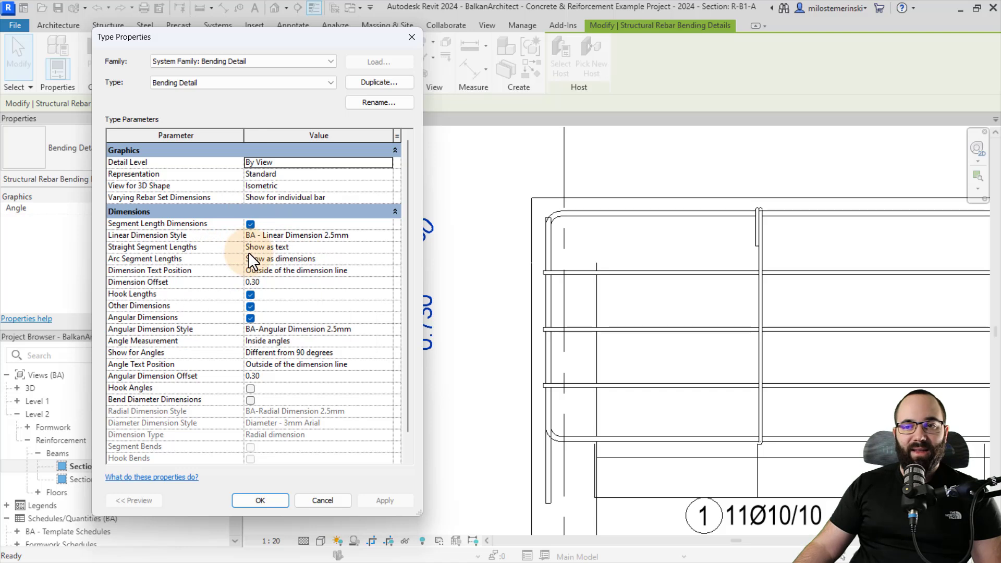
{"action": "left_click", "coordinate": [387, 247]}
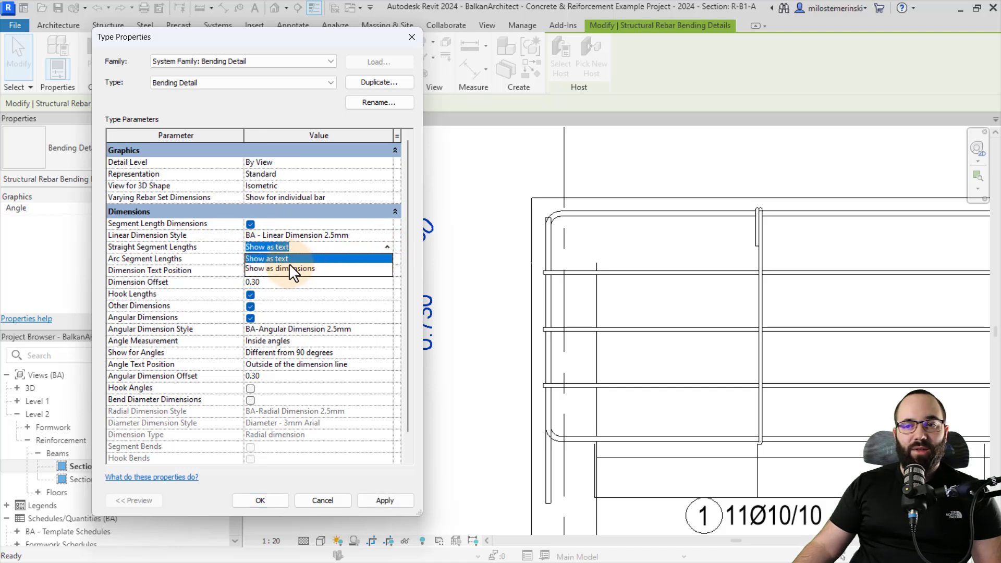
{"action": "left_click", "coordinate": [388, 248]}
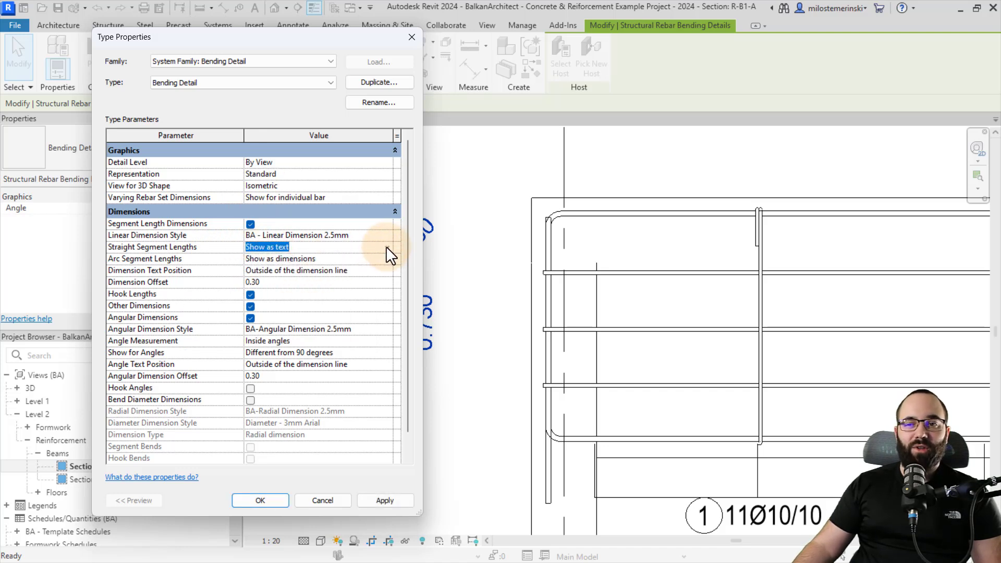
{"action": "left_click", "coordinate": [386, 248]}
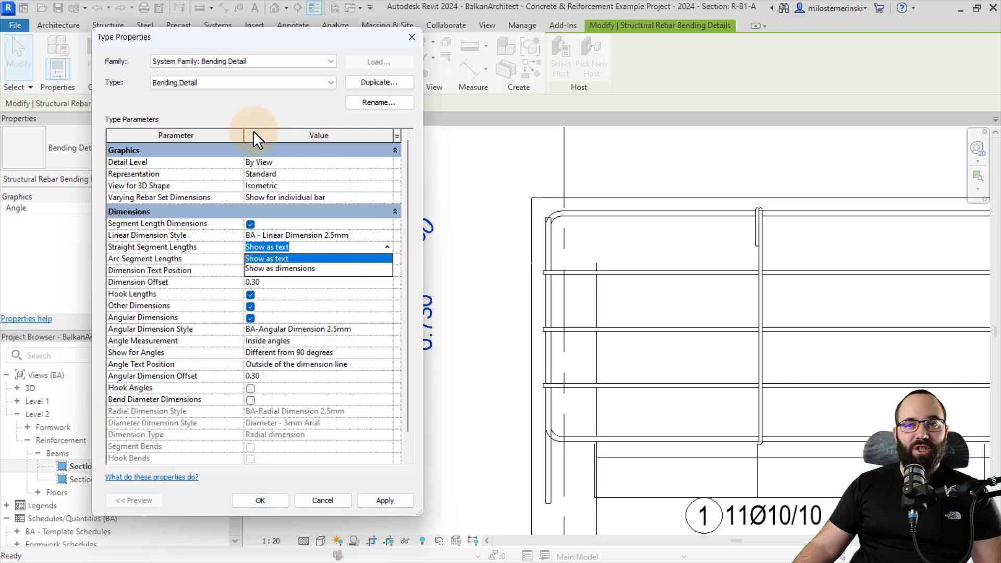
{"action": "left_click", "coordinate": [386, 247]}
{"action": "left_click", "coordinate": [200, 83]}
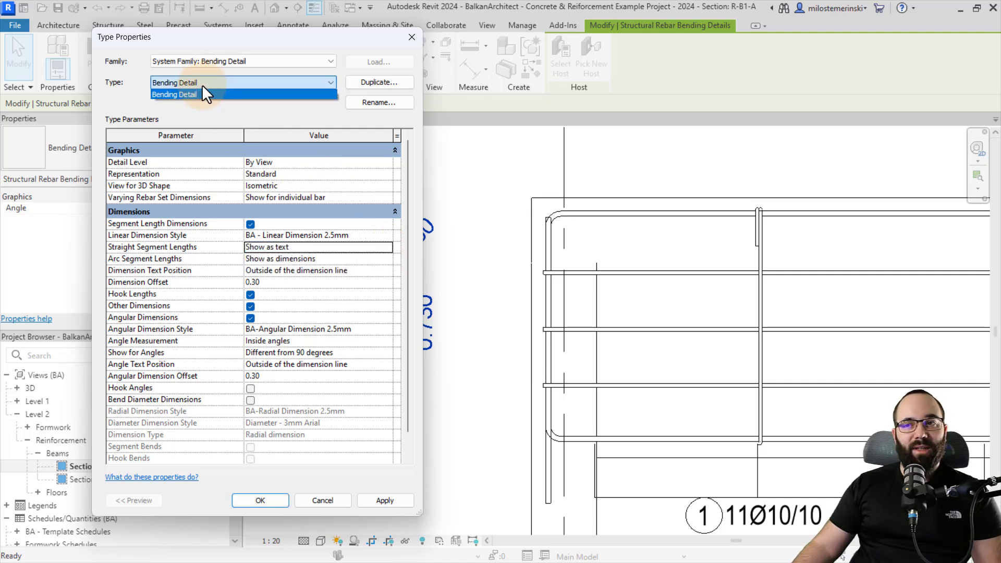
{"action": "left_click", "coordinate": [201, 93]}
{"action": "left_click", "coordinate": [379, 82]}
{"action": "type", "text": "Bending Detail - Cu"}
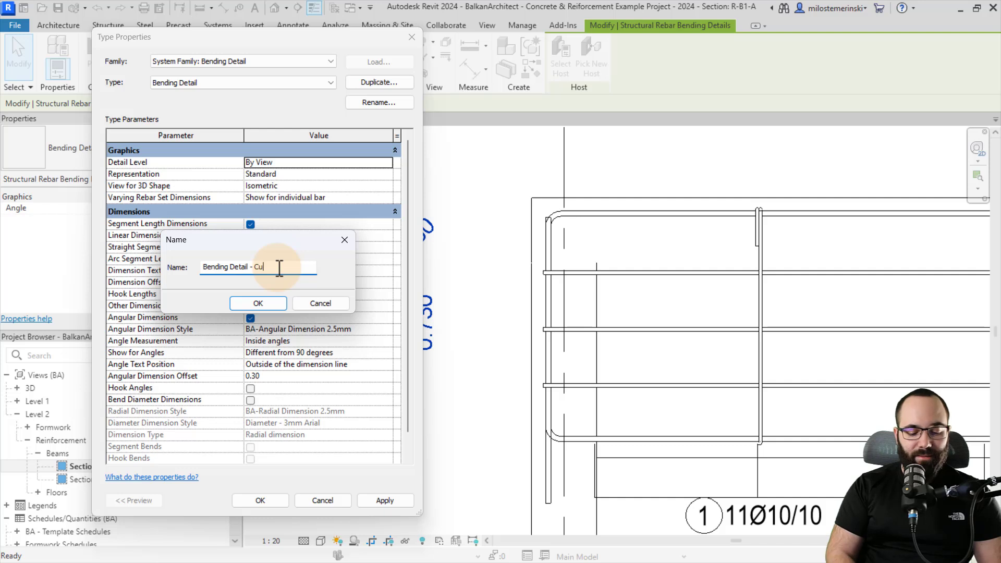
{"action": "type", "text": "stom"}
{"action": "left_click", "coordinate": [259, 303]}
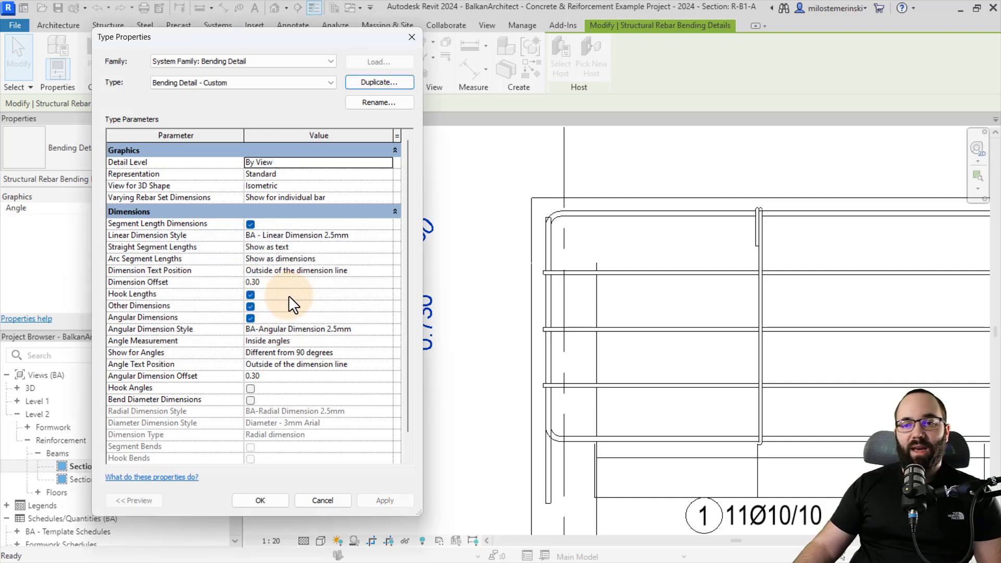
{"action": "left_click", "coordinate": [383, 248]}
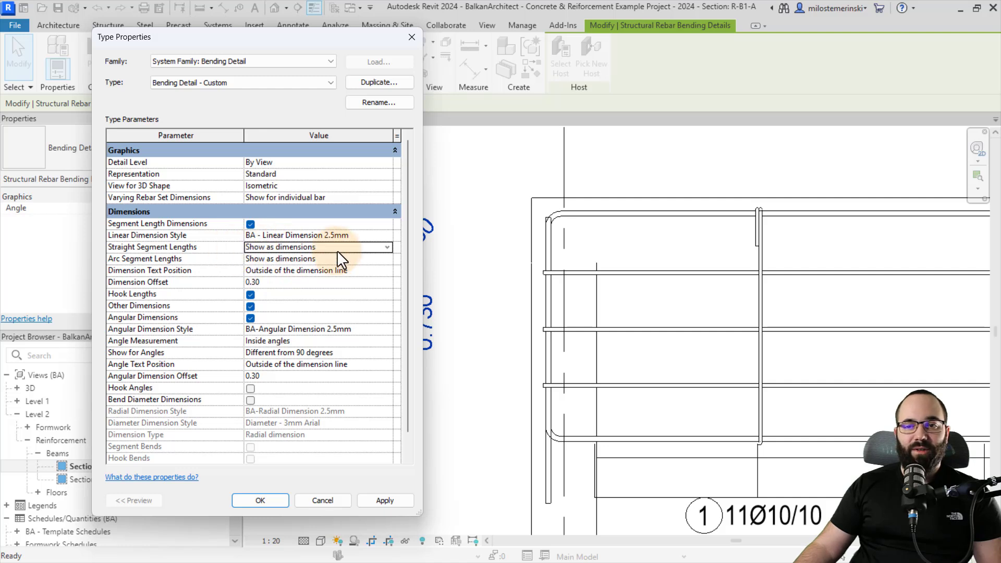
{"action": "scroll", "coordinate": [323, 334], "scroll_direction": "down", "scroll_amount": 1}
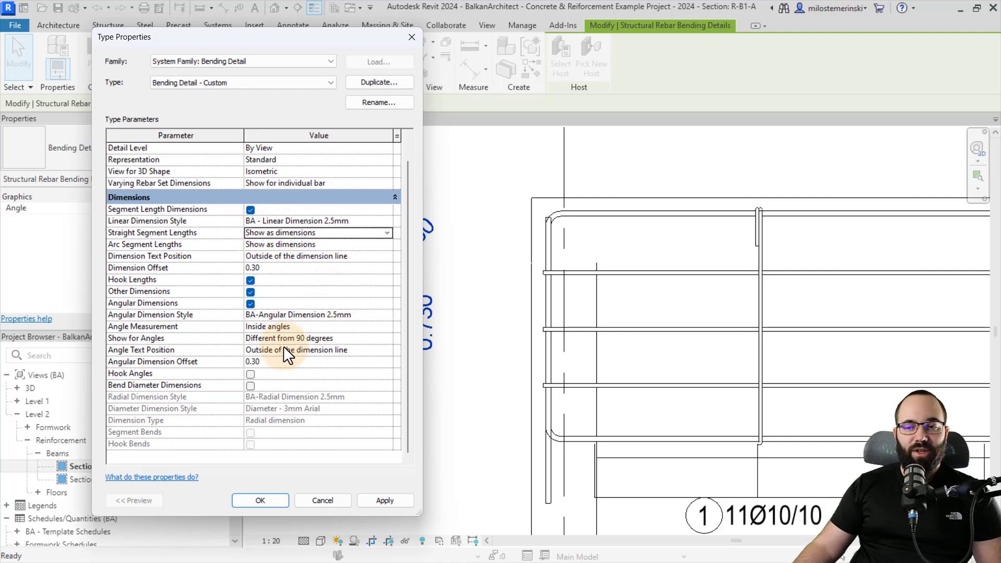
{"action": "left_click", "coordinate": [250, 374]}
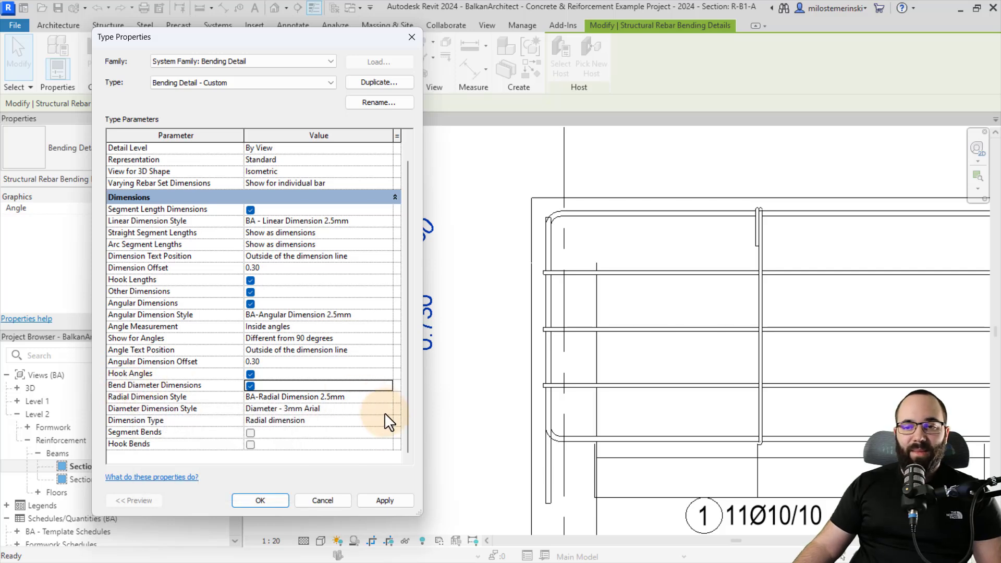
{"action": "left_click", "coordinate": [376, 504]}
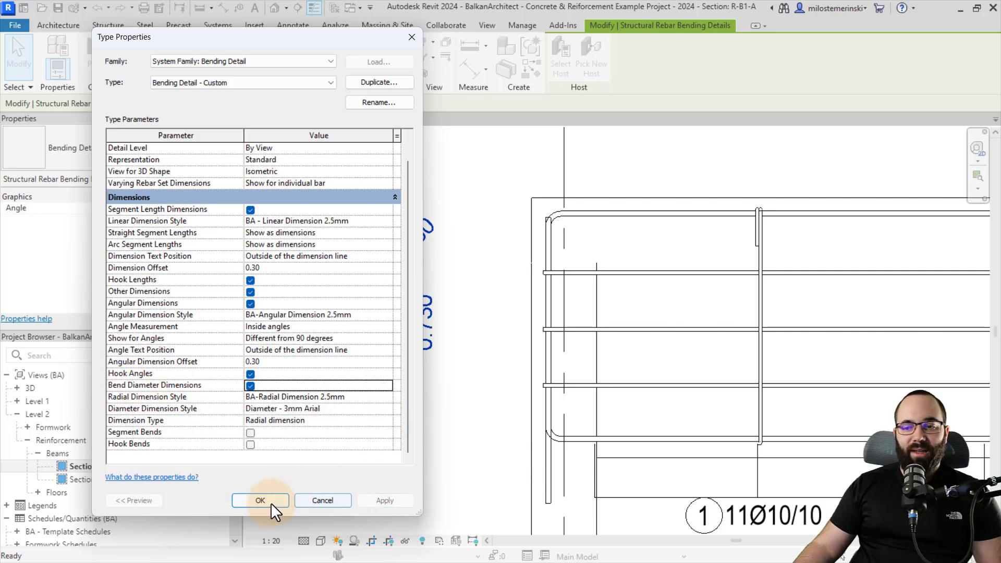
Confirm Type Properties and deselect to view the stirrup's dimension lines and 45° hook angles.
{"action": "left_click", "coordinate": [260, 500]}
{"action": "scroll", "coordinate": [354, 308], "scroll_direction": "down", "scroll_amount": 1}
{"action": "left_click", "coordinate": [432, 354]}
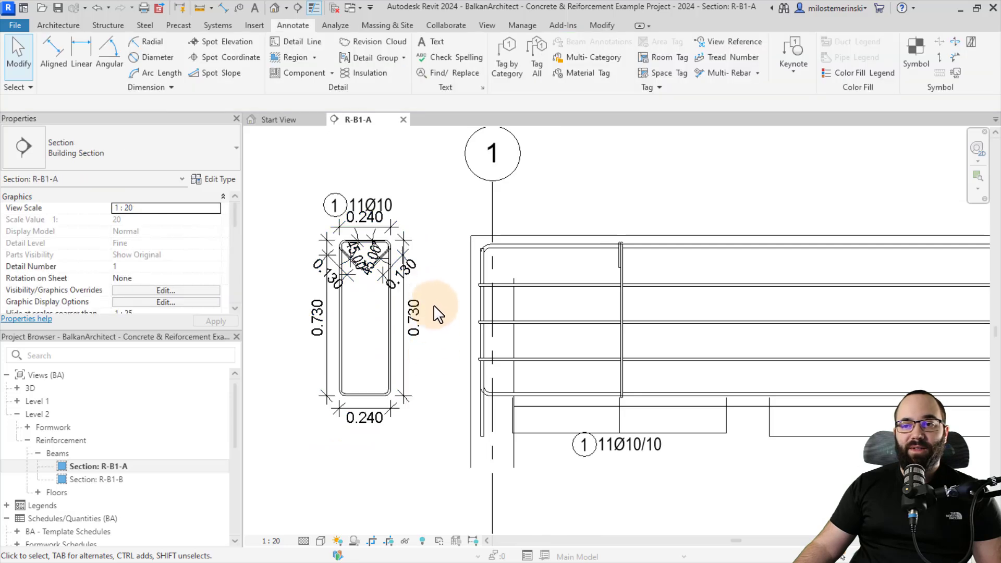
{"action": "scroll", "coordinate": [418, 368], "scroll_direction": "up", "scroll_amount": 1}
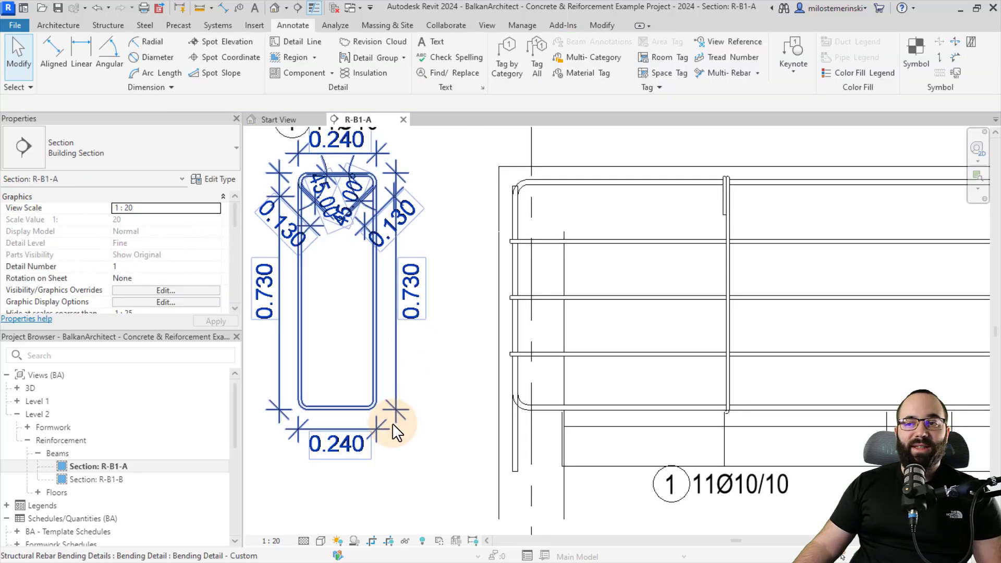
{"action": "scroll", "coordinate": [434, 380], "scroll_direction": "down", "scroll_amount": 1}
{"action": "scroll", "coordinate": [434, 368], "scroll_direction": "up", "scroll_amount": 2}
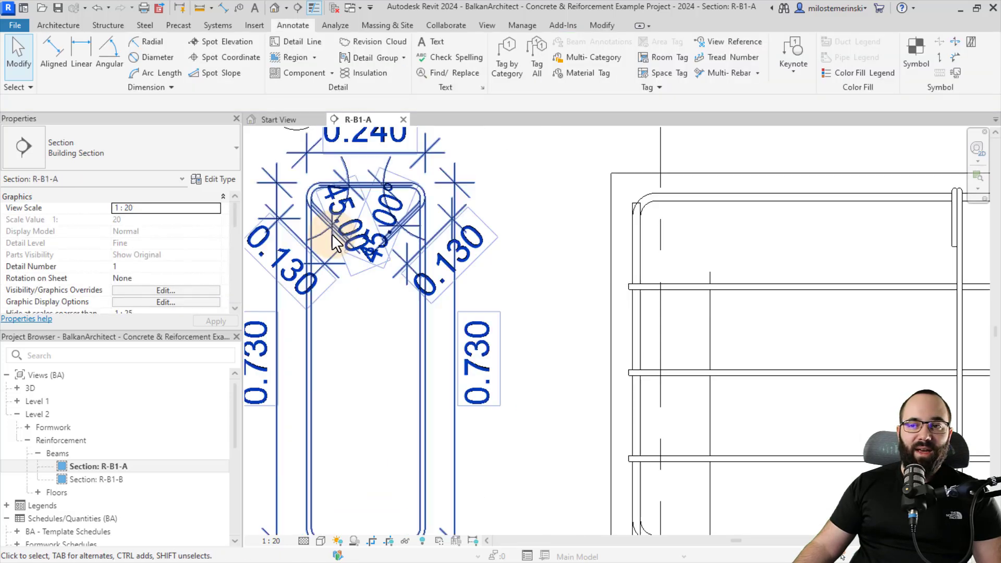
{"action": "scroll", "coordinate": [350, 242], "scroll_direction": "down", "scroll_amount": 2}
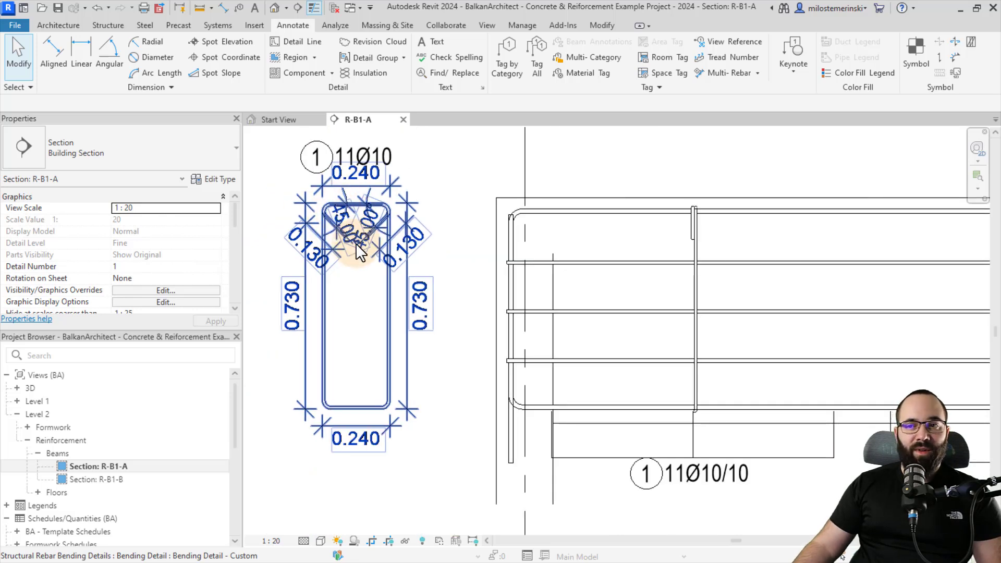
{"action": "scroll", "coordinate": [360, 248], "scroll_direction": "down", "scroll_amount": 1}
{"action": "scroll", "coordinate": [382, 299], "scroll_direction": "down", "scroll_amount": 2}
{"action": "scroll", "coordinate": [361, 300], "scroll_direction": "down", "scroll_amount": 1}
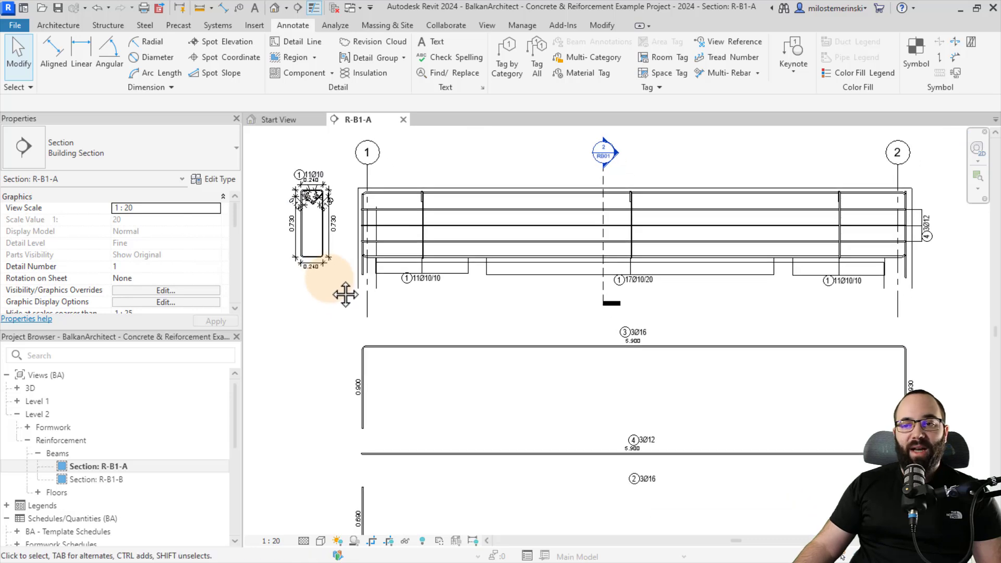
Try Bending Detail - Custom on the beam's large detail, then revert it to Bending Detail.
{"action": "left_click", "coordinate": [320, 241]}
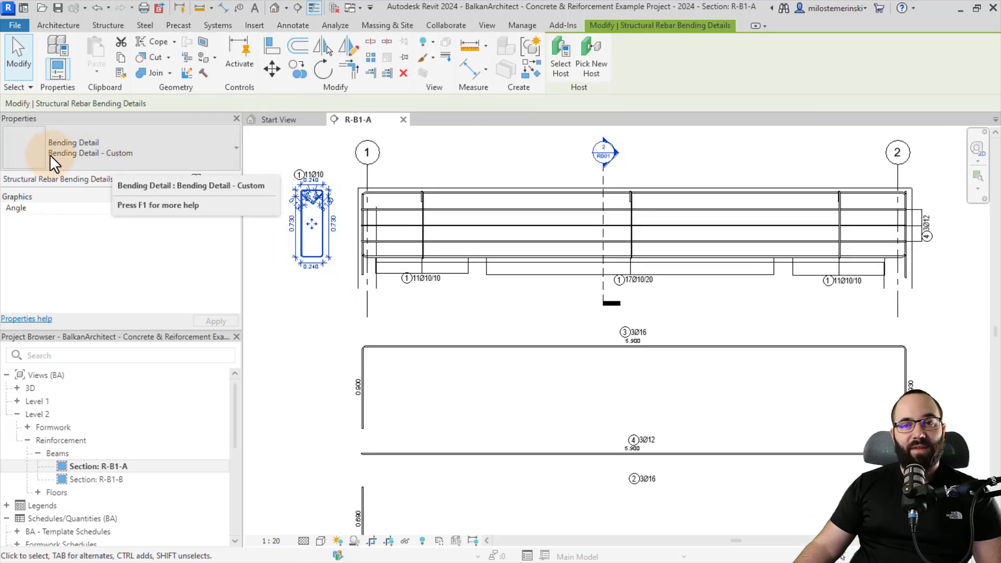
{"action": "left_click", "coordinate": [386, 356]}
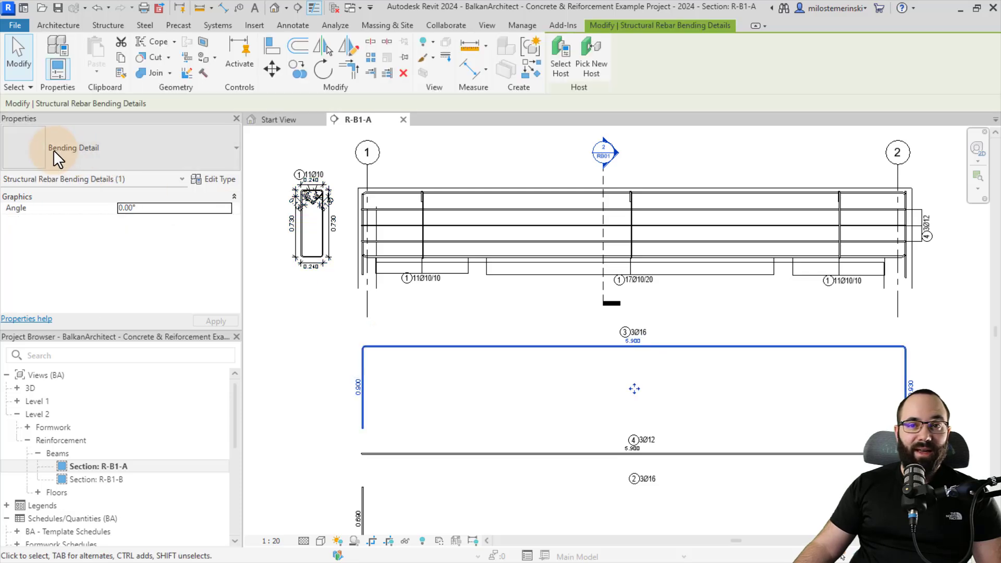
{"action": "left_click", "coordinate": [141, 147]}
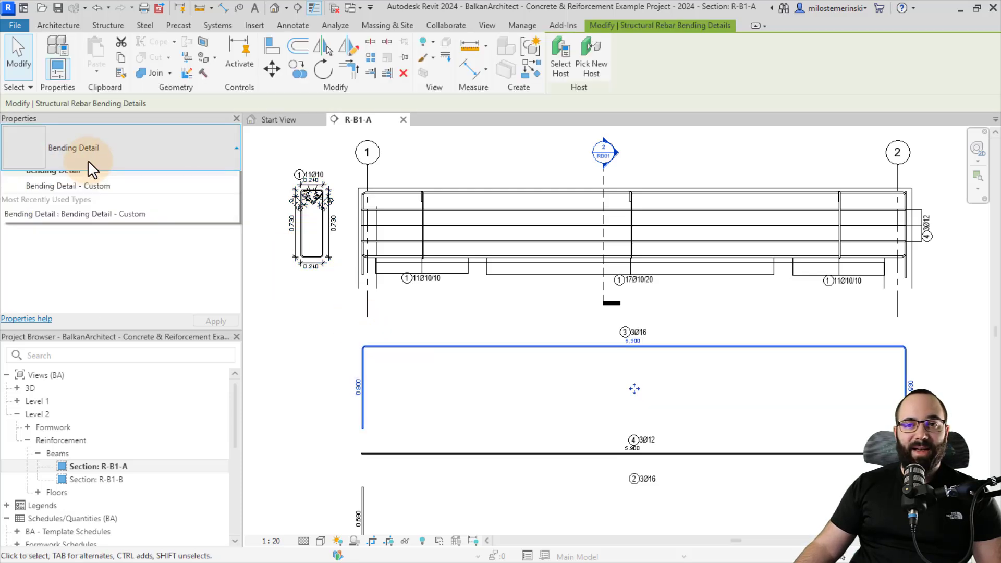
{"action": "left_click", "coordinate": [84, 229]}
{"action": "left_click", "coordinate": [456, 397]}
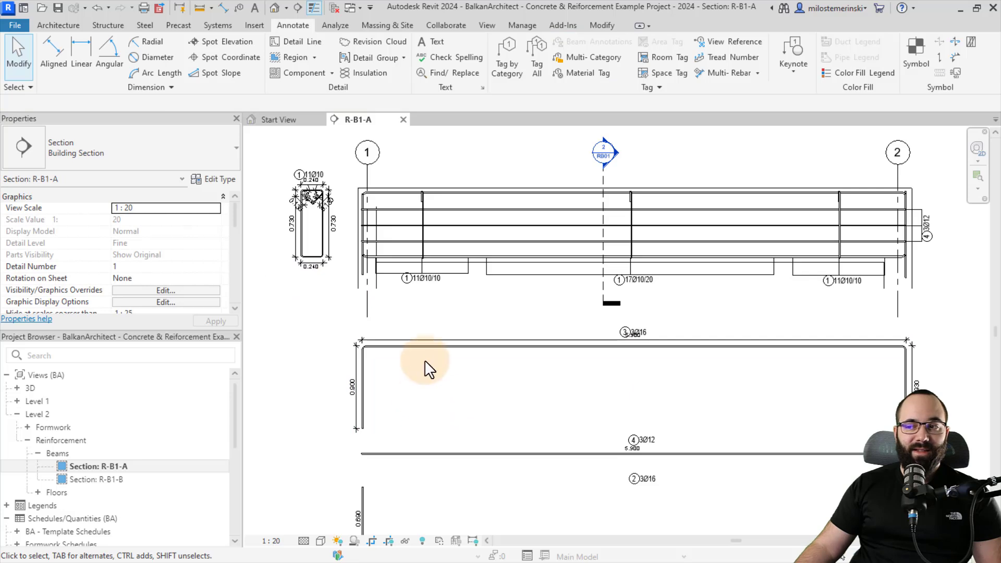
{"action": "left_click", "coordinate": [420, 343]}
{"action": "left_click", "coordinate": [146, 152]}
{"action": "left_click", "coordinate": [83, 211]}
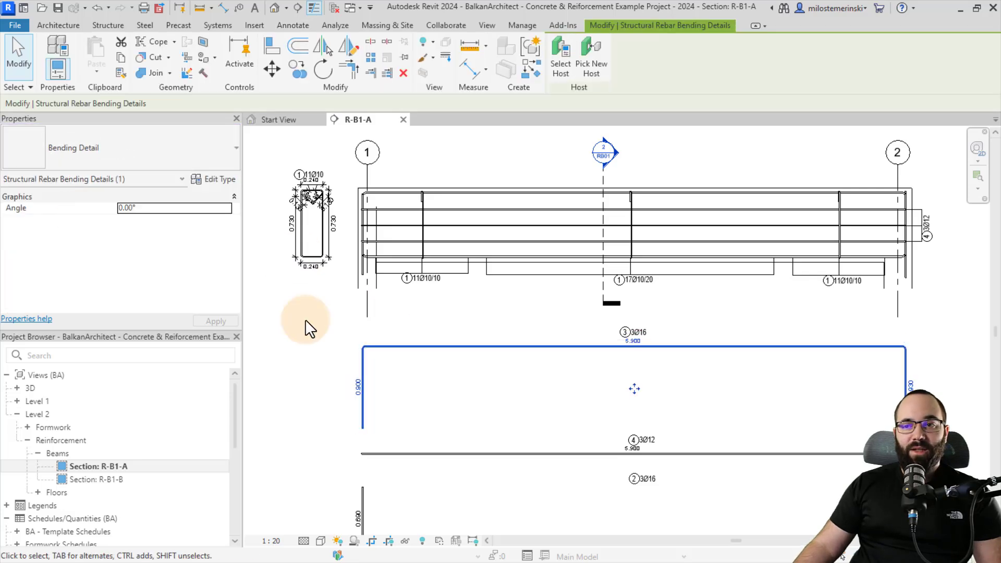
{"action": "left_click", "coordinate": [305, 319]}
{"action": "scroll", "coordinate": [277, 186], "scroll_direction": "up", "scroll_amount": 3}
Set the custom type's Dimension Type to Diameter dimension on the stirrup detail.
{"action": "left_click", "coordinate": [336, 214]}
{"action": "left_click", "coordinate": [213, 179]}
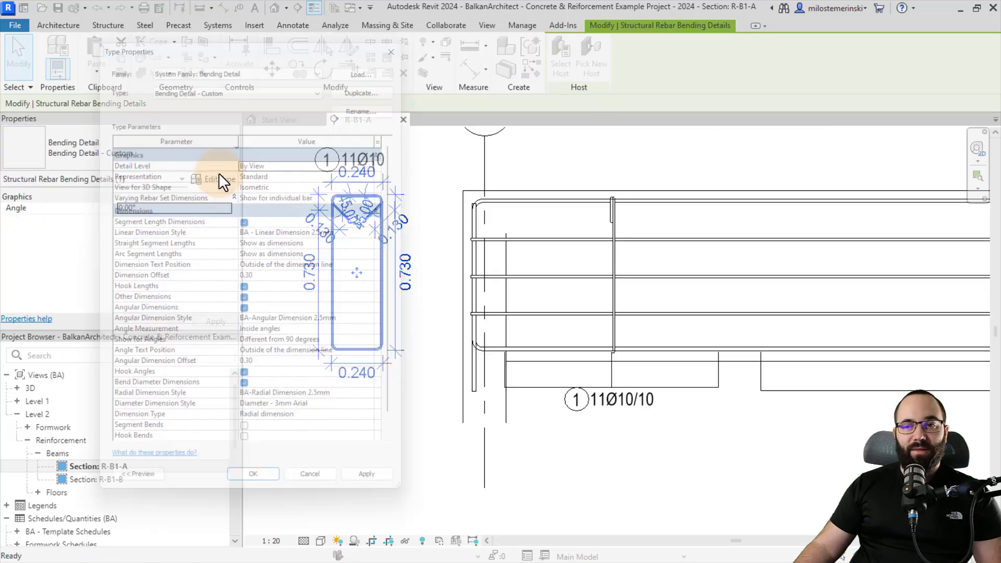
{"action": "scroll", "coordinate": [313, 352], "scroll_direction": "down", "scroll_amount": 1}
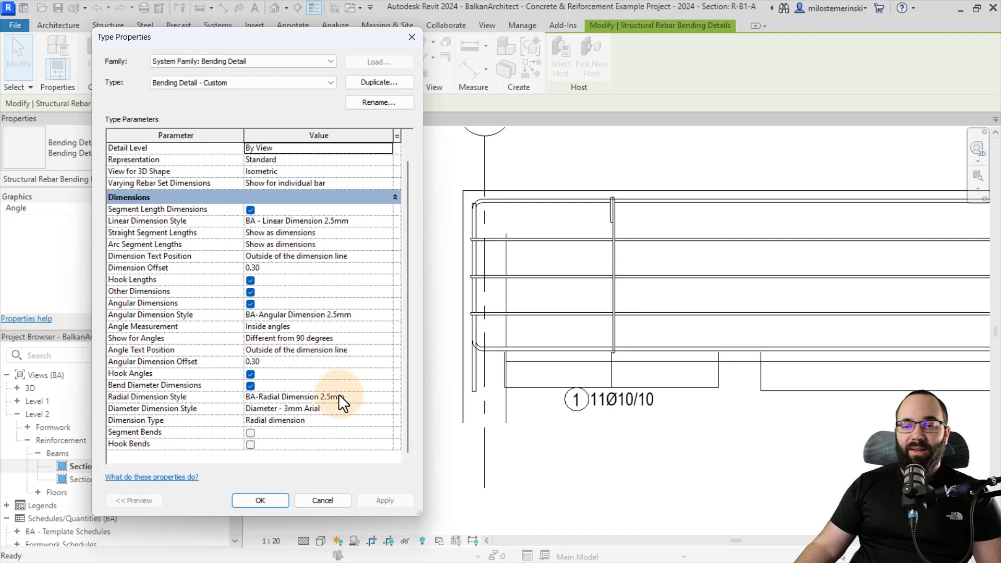
{"action": "left_click", "coordinate": [324, 423]}
{"action": "left_click", "coordinate": [386, 423]}
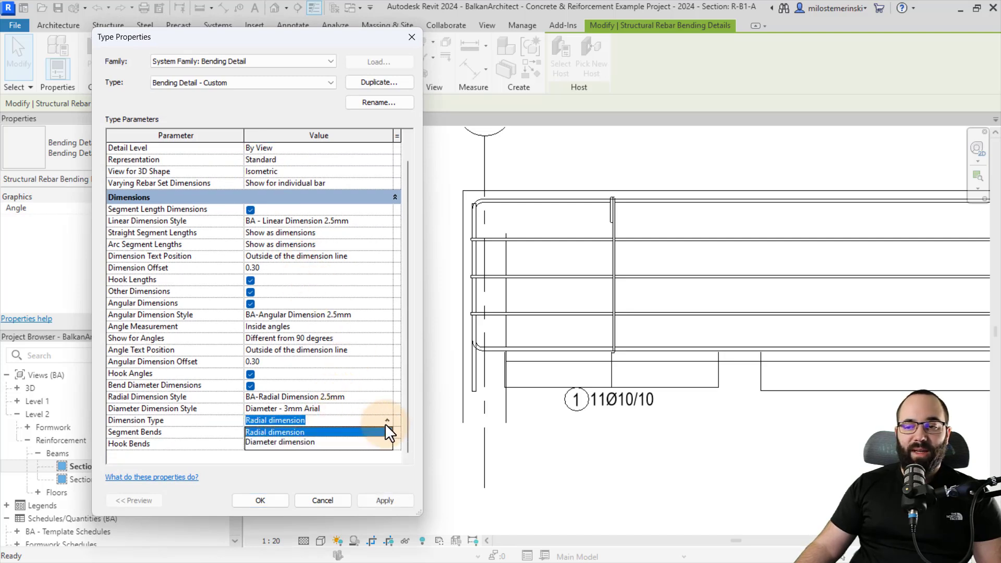
{"action": "left_click", "coordinate": [282, 443]}
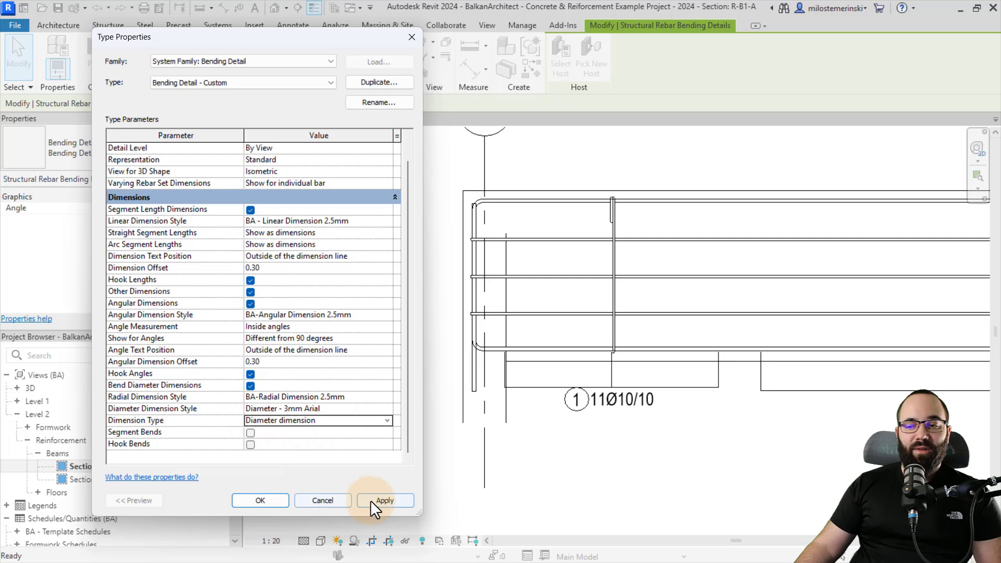
{"action": "left_click", "coordinate": [260, 500]}
{"action": "scroll", "coordinate": [358, 233], "scroll_direction": "up", "scroll_amount": 2}
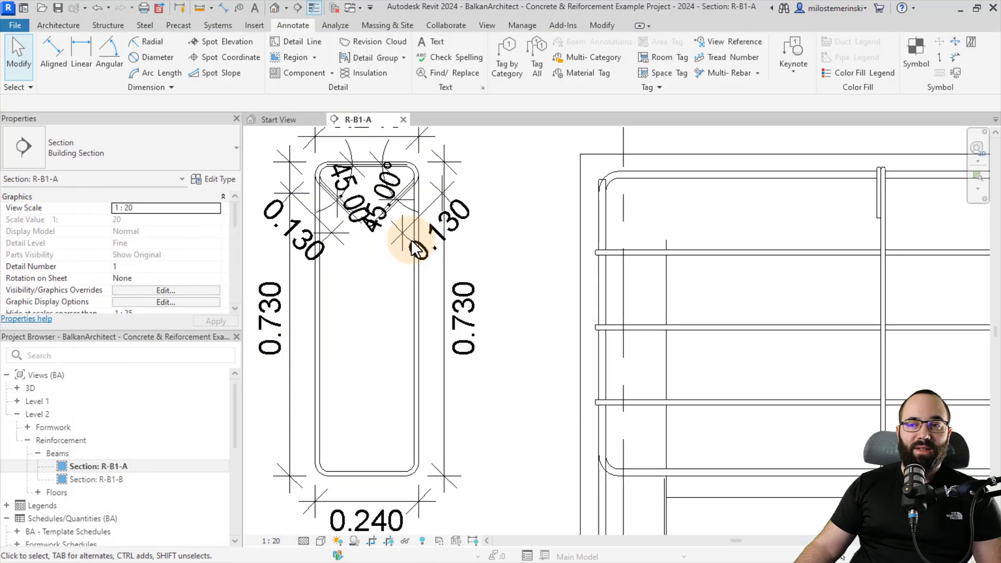
{"action": "scroll", "coordinate": [380, 205], "scroll_direction": "down", "scroll_amount": 1}
{"action": "middle_click_drag", "start_coordinate": [379, 204], "coordinate": [368, 266]}
{"action": "scroll", "coordinate": [344, 244], "scroll_direction": "down", "scroll_amount": 2}
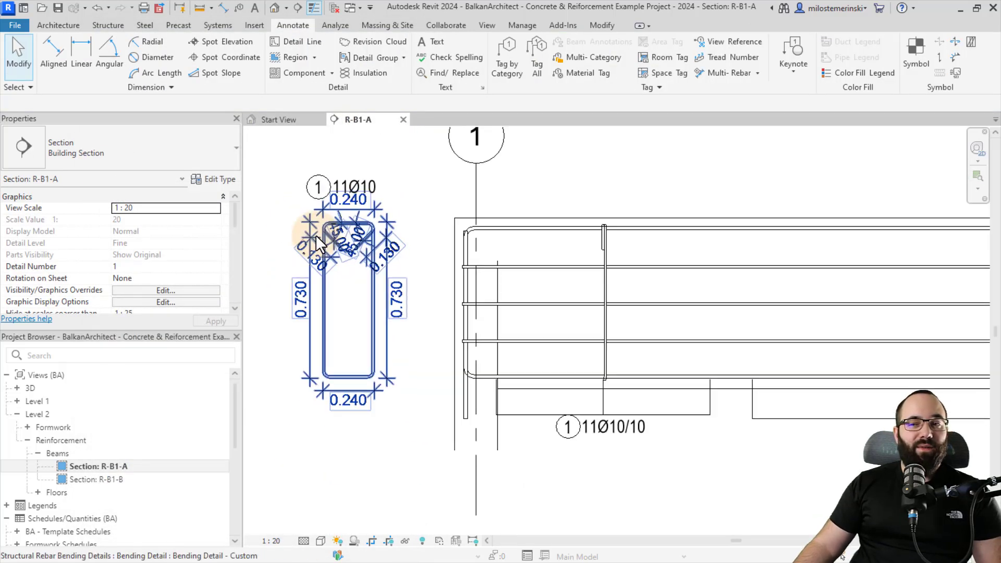
{"action": "scroll", "coordinate": [276, 223], "scroll_direction": "down", "scroll_amount": 3}
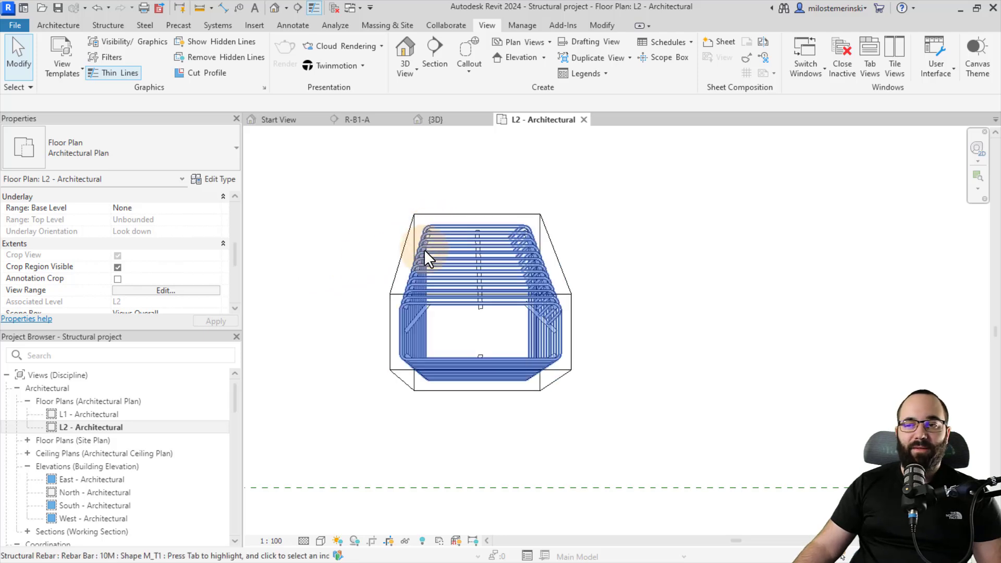
Inspect the column's varying stirrup set in 3D from several angles, then return to L2 - Architectural.
{"action": "left_click", "coordinate": [419, 307]}
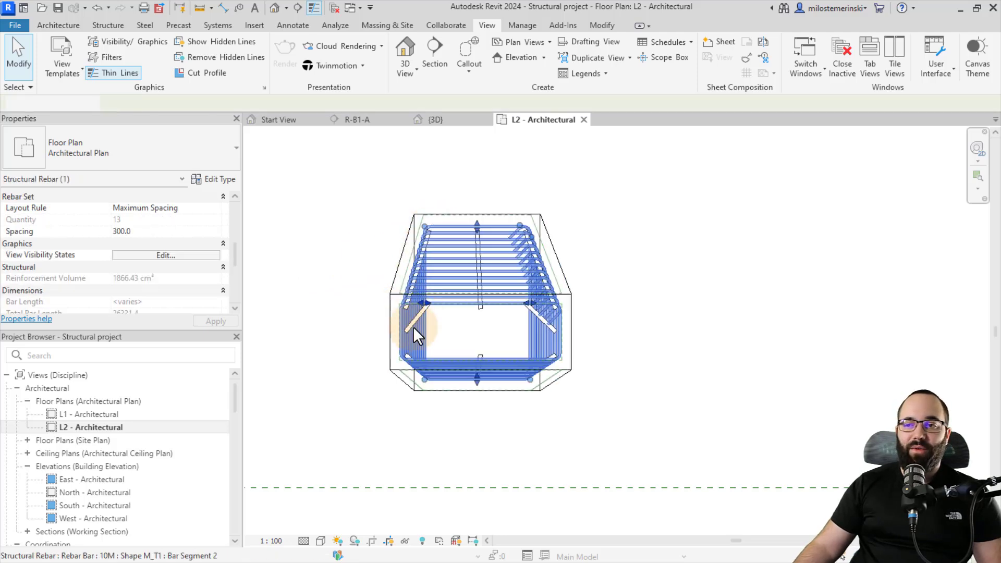
{"action": "left_click", "coordinate": [436, 119]}
{"action": "left_click", "coordinate": [578, 340]}
{"action": "middle_click_drag", "start_coordinate": [610, 353], "coordinate": [516, 312], "text": "shift"}
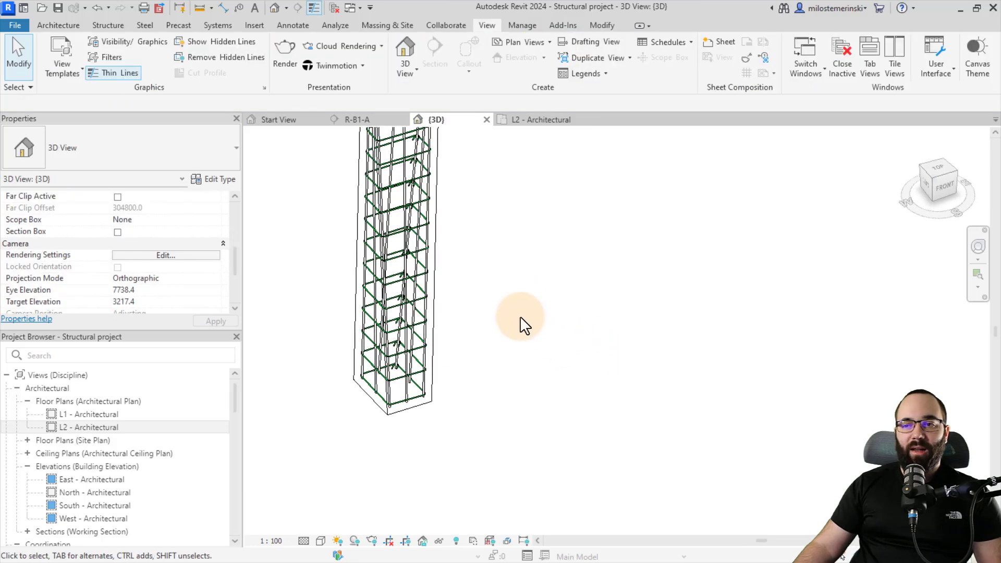
{"action": "left_click", "coordinate": [491, 275]}
{"action": "mouse_move", "coordinate": [564, 352]}
{"action": "middle_mouse_down", "text": "shift"}
{"action": "mouse_move", "coordinate": [588, 378]}
{"action": "mouse_move", "coordinate": [578, 360]}
{"action": "middle_mouse_up", "text": "shift"}
{"action": "scroll", "coordinate": [576, 235], "scroll_direction": "up", "scroll_amount": 3}
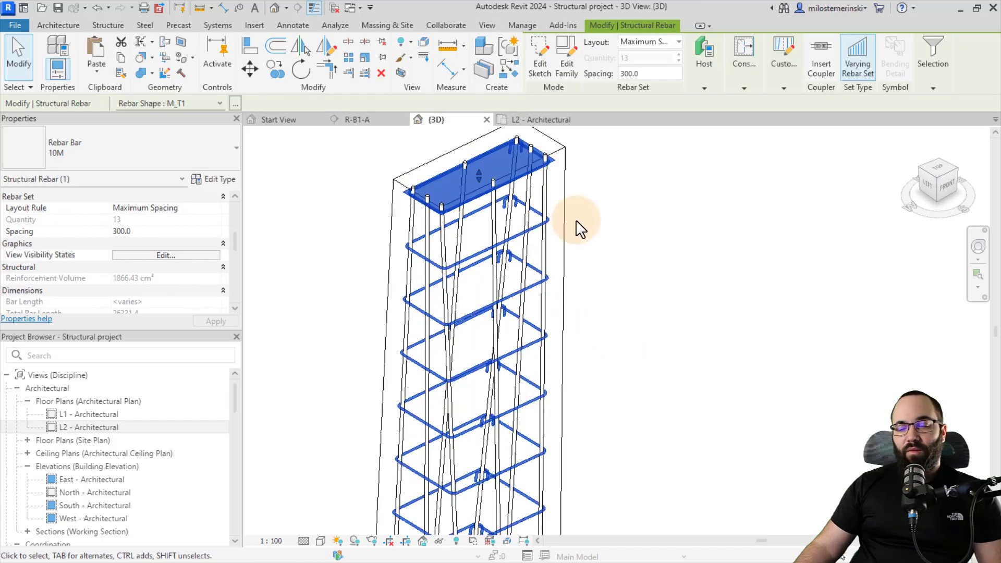
{"action": "left_click", "coordinate": [579, 211]}
{"action": "middle_click_drag", "start_coordinate": [605, 219], "coordinate": [530, 195], "text": "shift"}
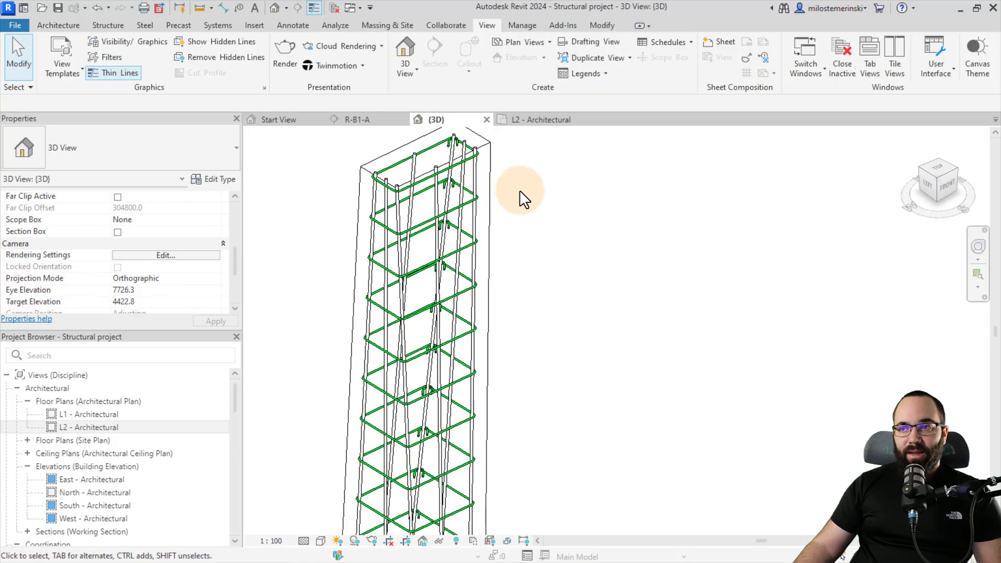
{"action": "scroll", "coordinate": [531, 195], "scroll_direction": "down", "scroll_amount": 3}
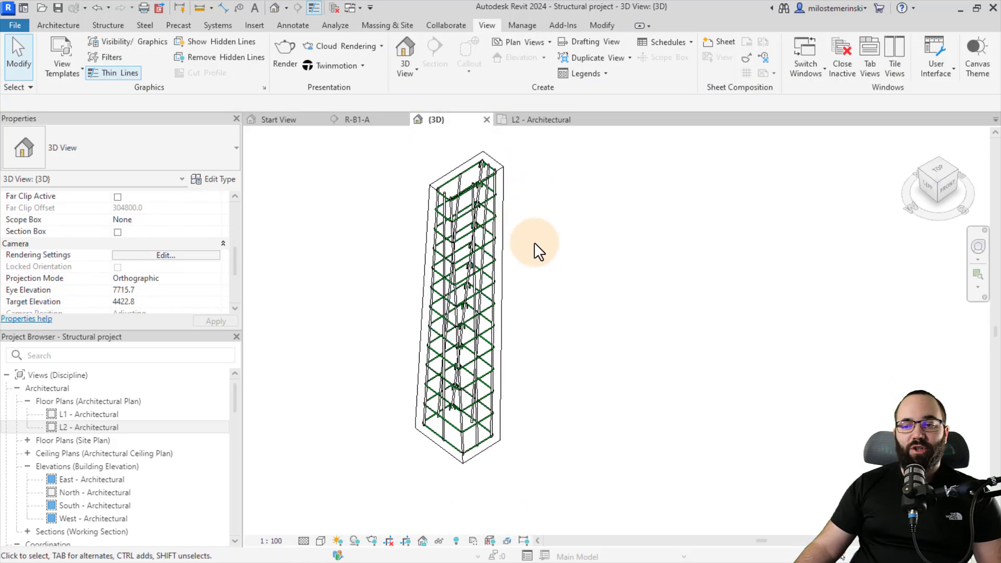
{"action": "middle_click_drag", "start_coordinate": [536, 251], "coordinate": [548, 283], "text": "shift"}
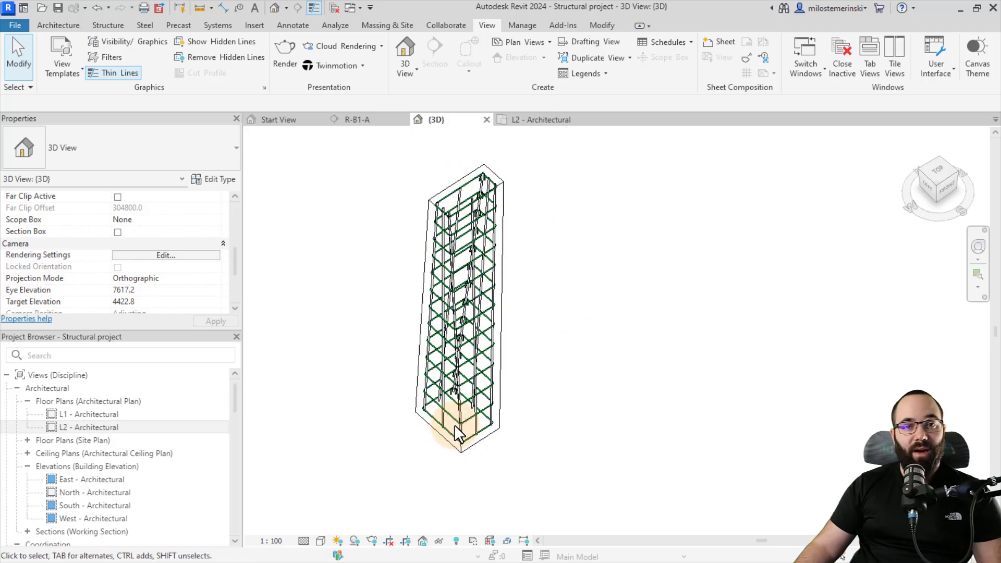
{"action": "left_click", "coordinate": [541, 120]}
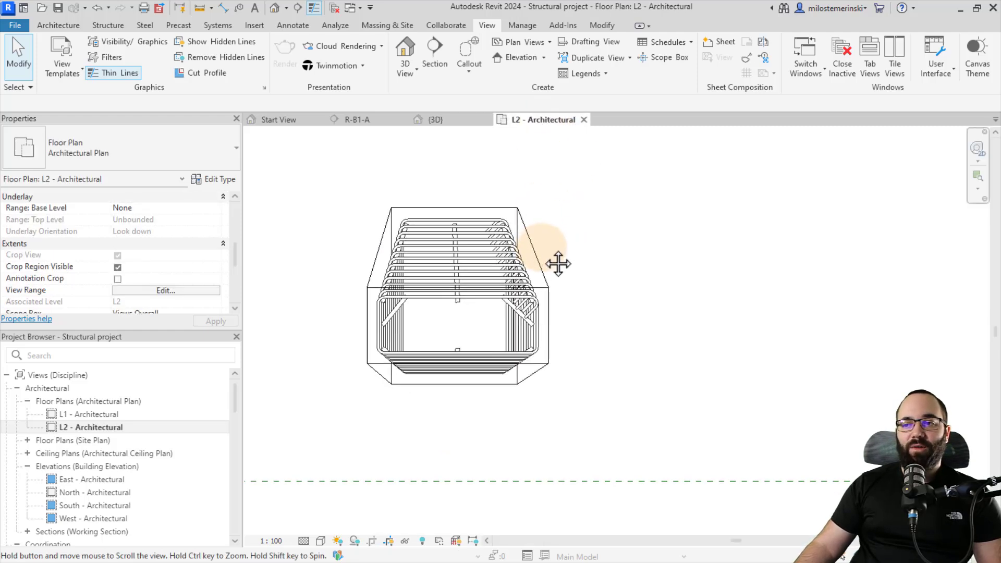
Place stirrup bending details to the right and left (640×231) of the column.
{"action": "left_click", "coordinate": [501, 228]}
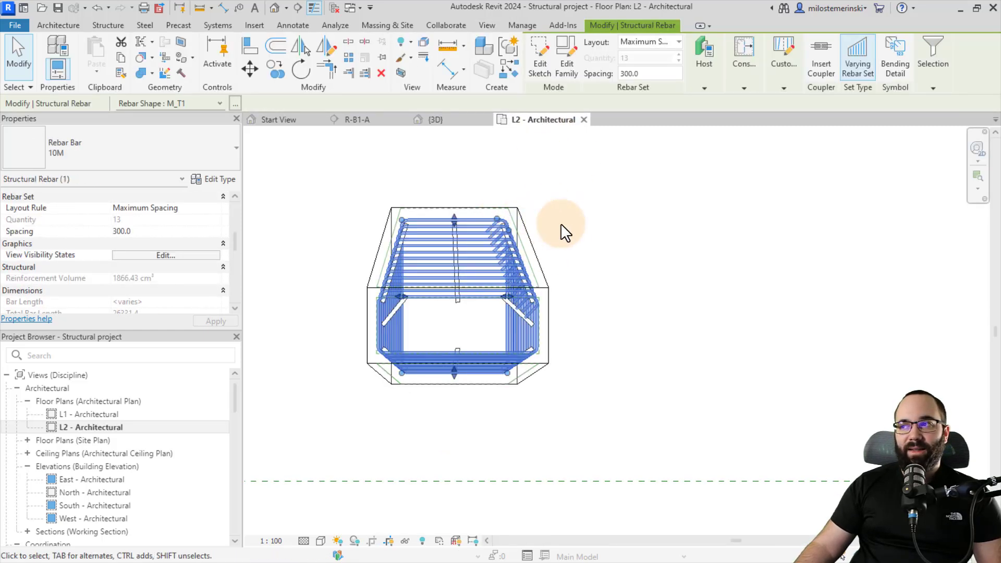
{"action": "left_click", "coordinate": [897, 73]}
{"action": "scroll", "coordinate": [687, 283], "scroll_direction": "down", "scroll_amount": 1}
{"action": "left_click", "coordinate": [687, 282]}
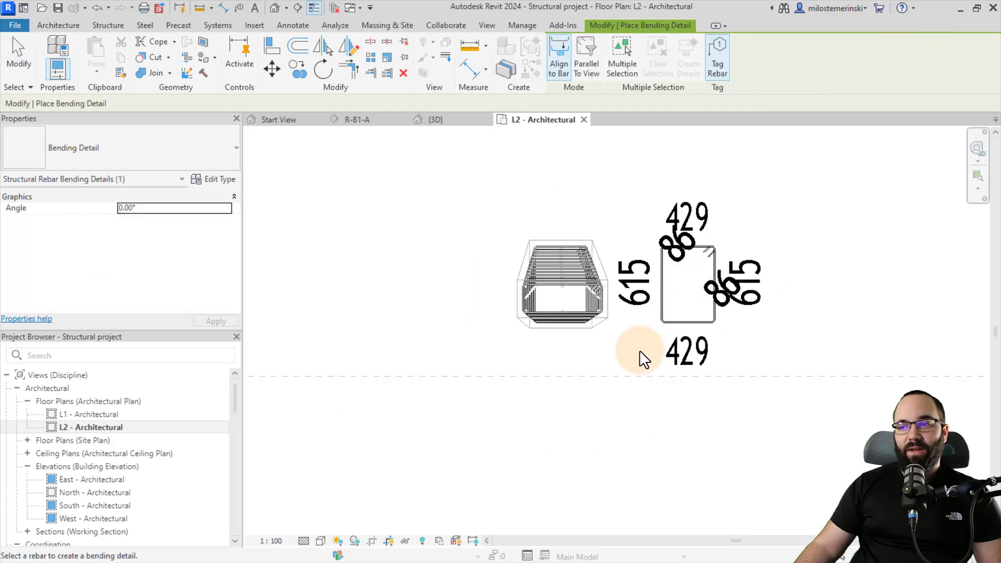
{"action": "scroll", "coordinate": [565, 248], "scroll_direction": "up", "scroll_amount": 3}
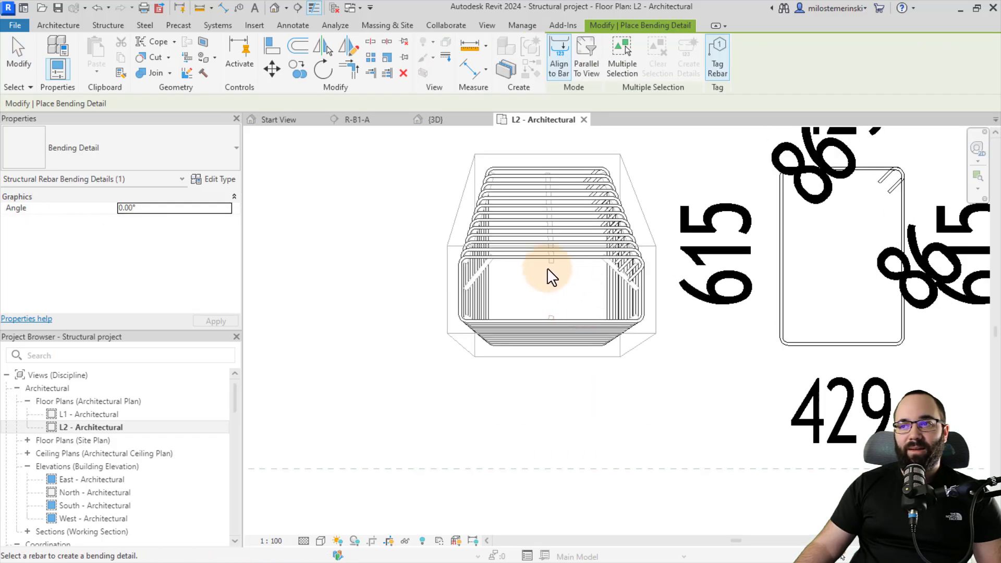
{"action": "scroll", "coordinate": [547, 268], "scroll_direction": "up", "scroll_amount": 1}
{"action": "key", "text": "Escape"}
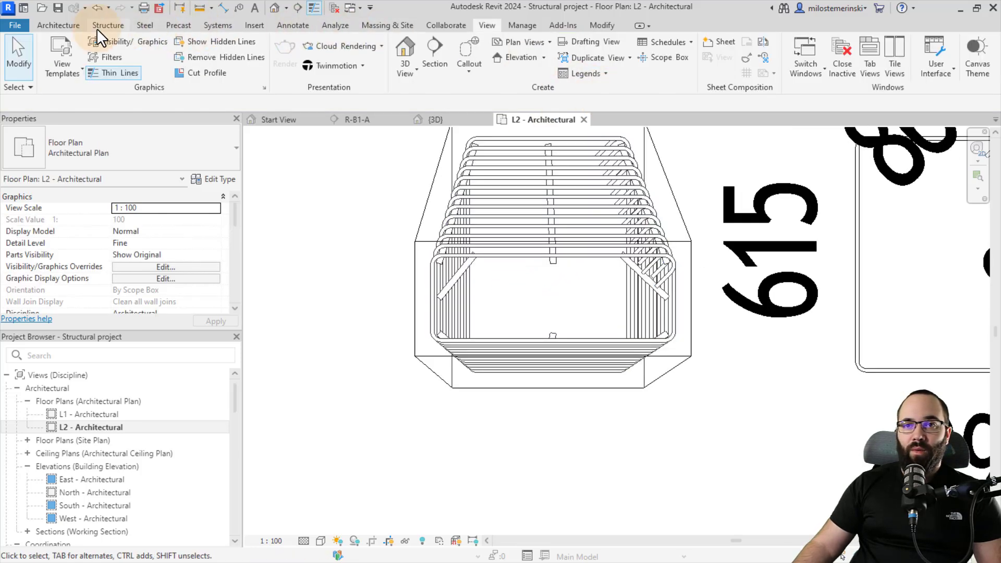
{"action": "left_click", "coordinate": [293, 25]}
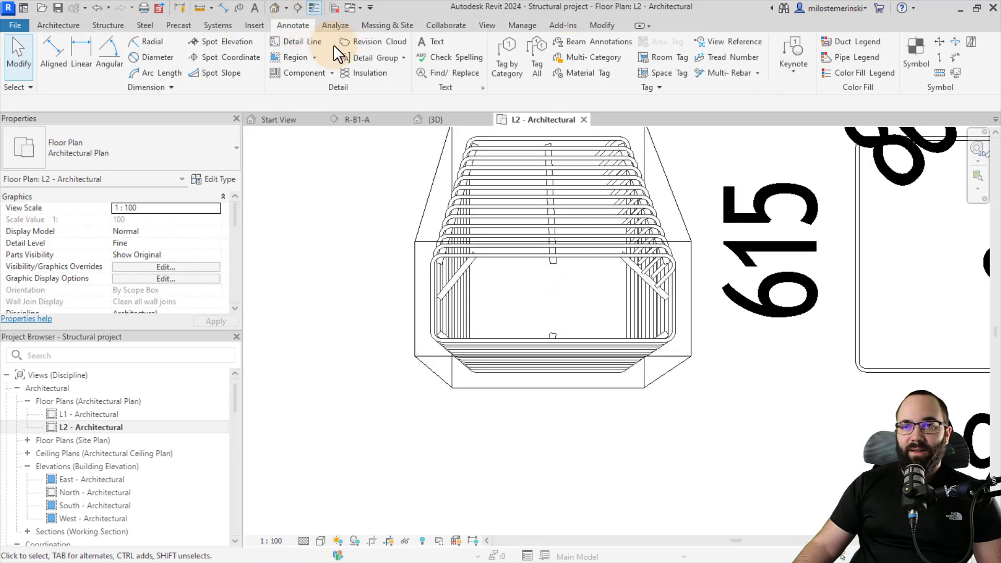
{"action": "left_click", "coordinate": [955, 75]}
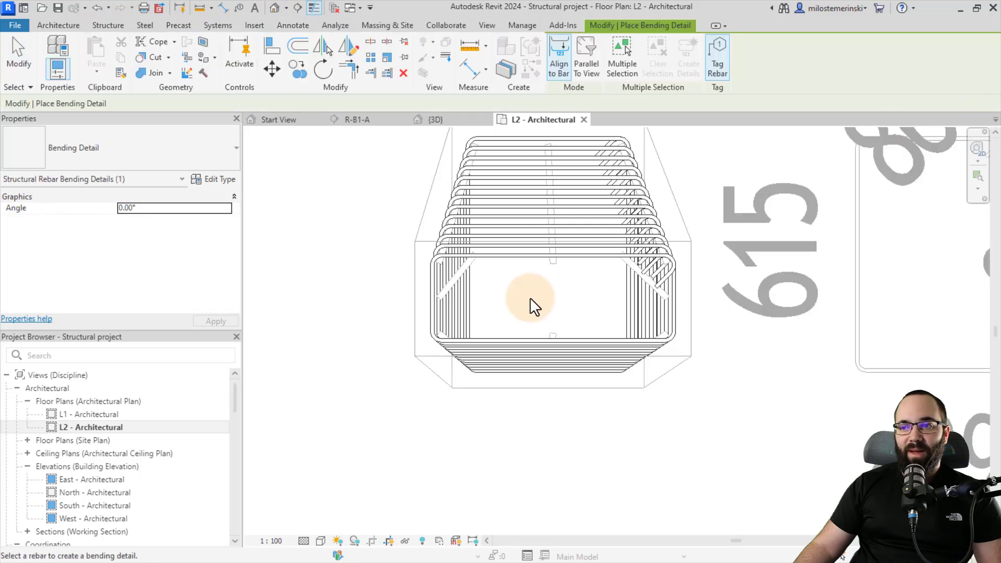
{"action": "left_click", "coordinate": [515, 255]}
{"action": "scroll", "coordinate": [462, 283], "scroll_direction": "down", "scroll_amount": 5}
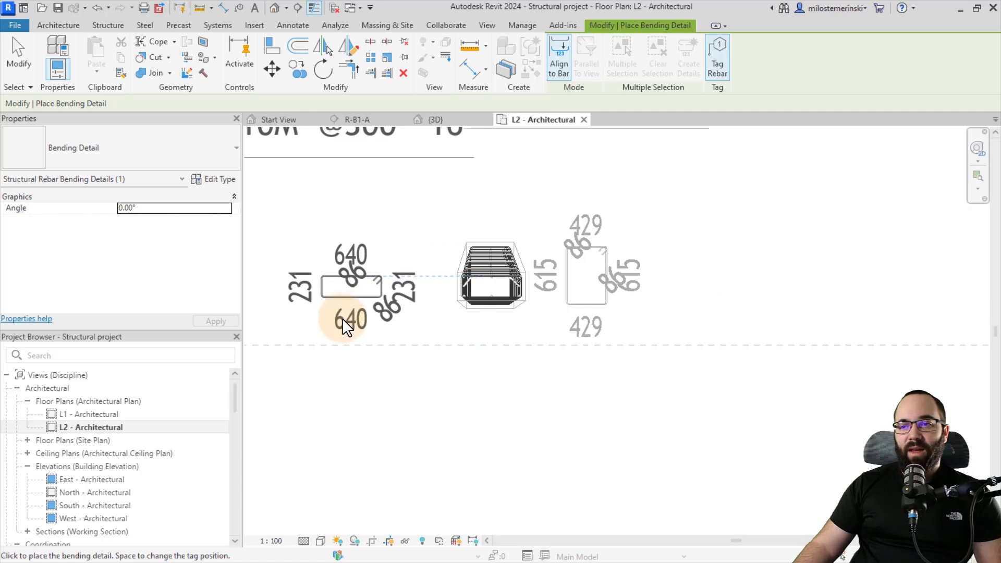
{"action": "left_click", "coordinate": [341, 318]}
{"action": "scroll", "coordinate": [421, 358], "scroll_direction": "down", "scroll_amount": 2}
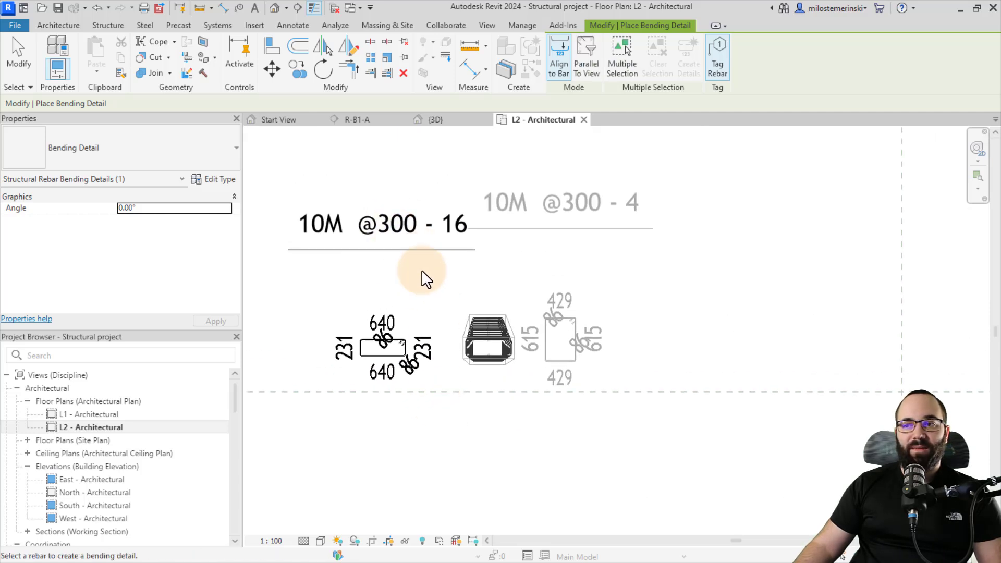
{"action": "key", "text": "Escape"}
{"action": "left_click", "coordinate": [545, 212]}
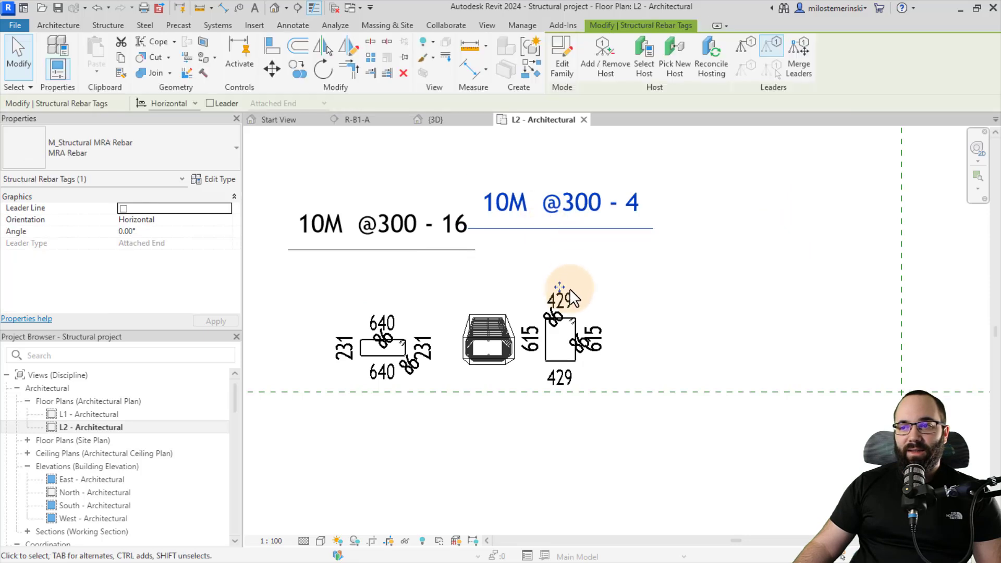
{"action": "left_click_drag", "start_coordinate": [583, 302], "coordinate": [608, 323]}
{"action": "left_click", "coordinate": [682, 324]}
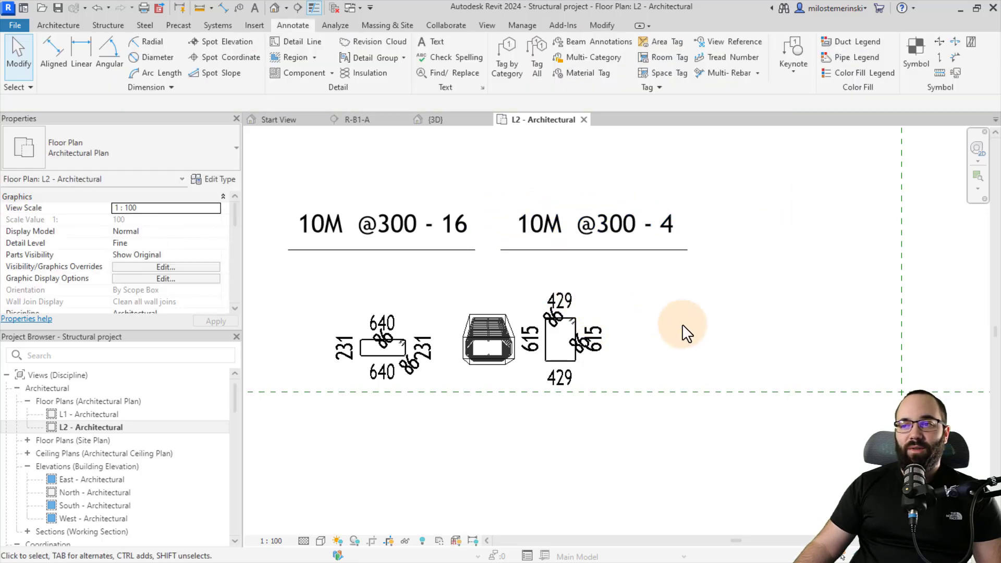
{"action": "left_click", "coordinate": [380, 248]}
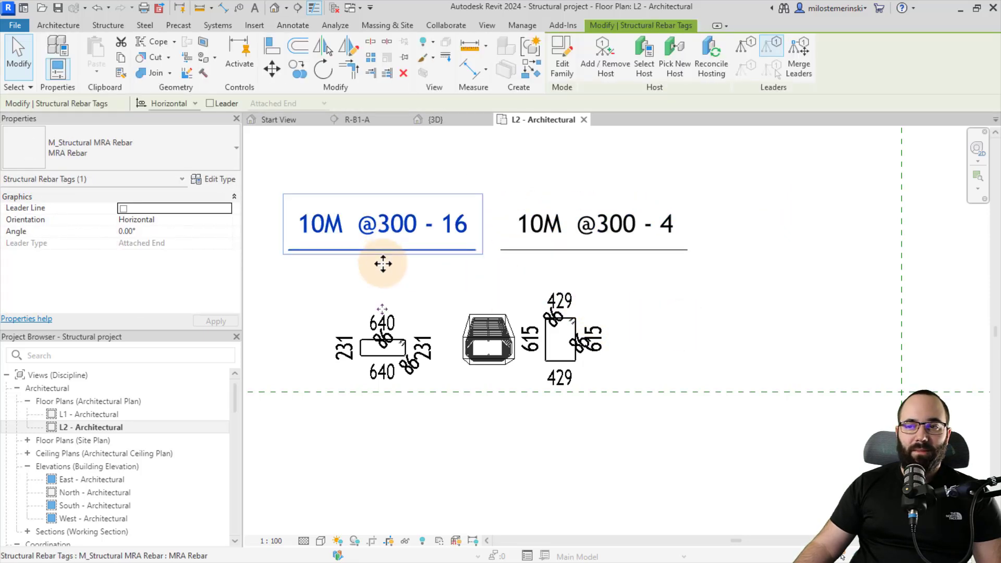
{"action": "left_click", "coordinate": [586, 246]}
{"action": "key", "text": "Escape"}
{"action": "left_click", "coordinate": [391, 223], "text": "ctrl"}
{"action": "key", "text": "Delete"}
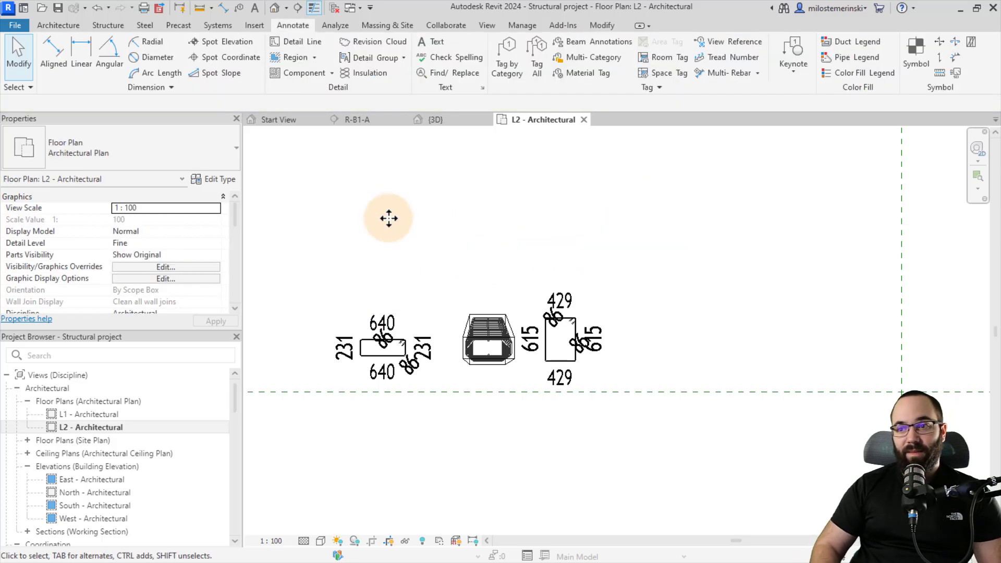
{"action": "scroll", "coordinate": [440, 327], "scroll_direction": "up", "scroll_amount": 2}
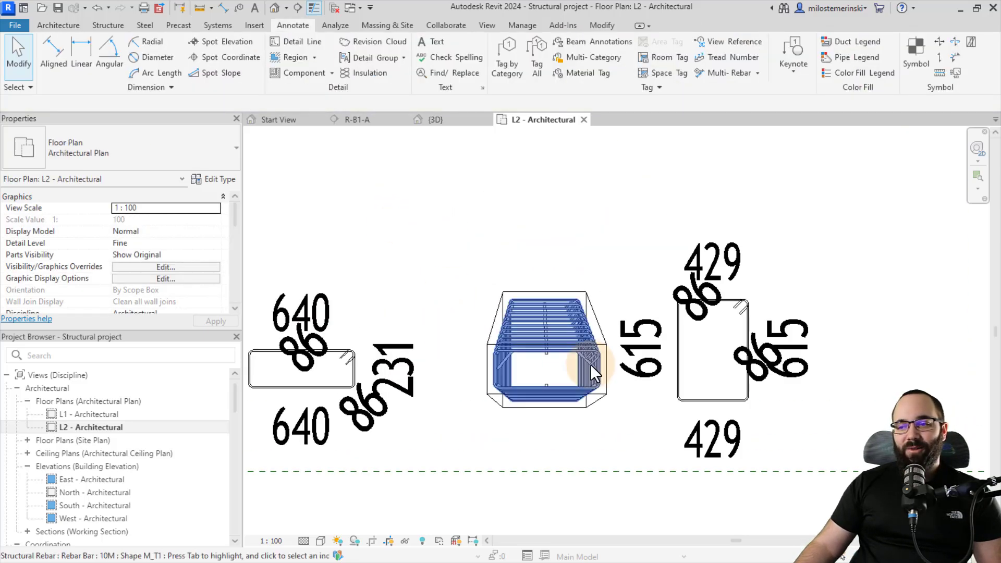
{"action": "scroll", "coordinate": [590, 364], "scroll_direction": "up", "scroll_amount": 2}
Nudge the right-hand stirrup bending detail slightly to the right.
{"action": "left_click", "coordinate": [558, 343]}
{"action": "left_click_drag", "start_coordinate": [557, 342], "coordinate": [571, 343]}
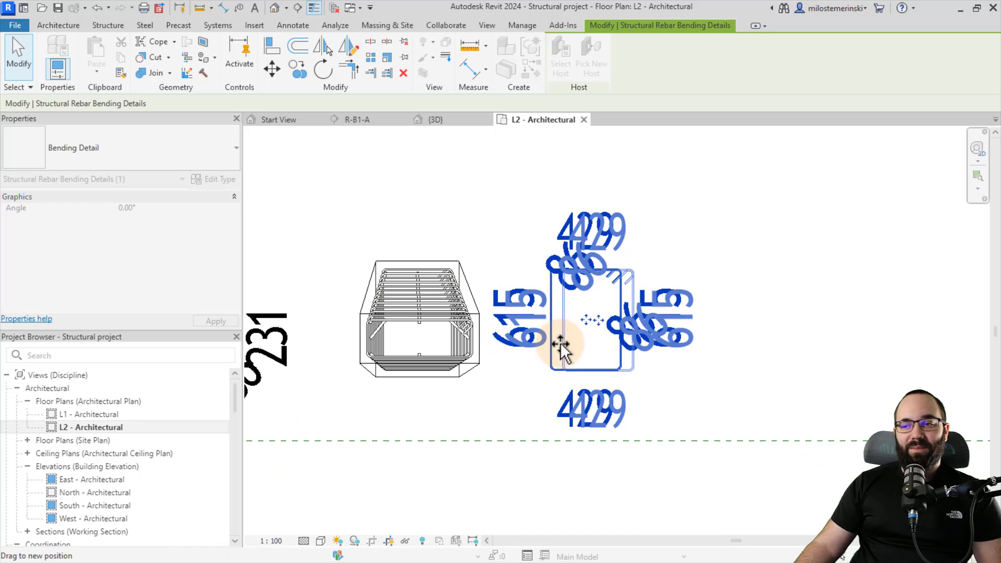
{"action": "scroll", "coordinate": [531, 277], "scroll_direction": "down", "scroll_amount": 1}
{"action": "key", "text": "Escape"}
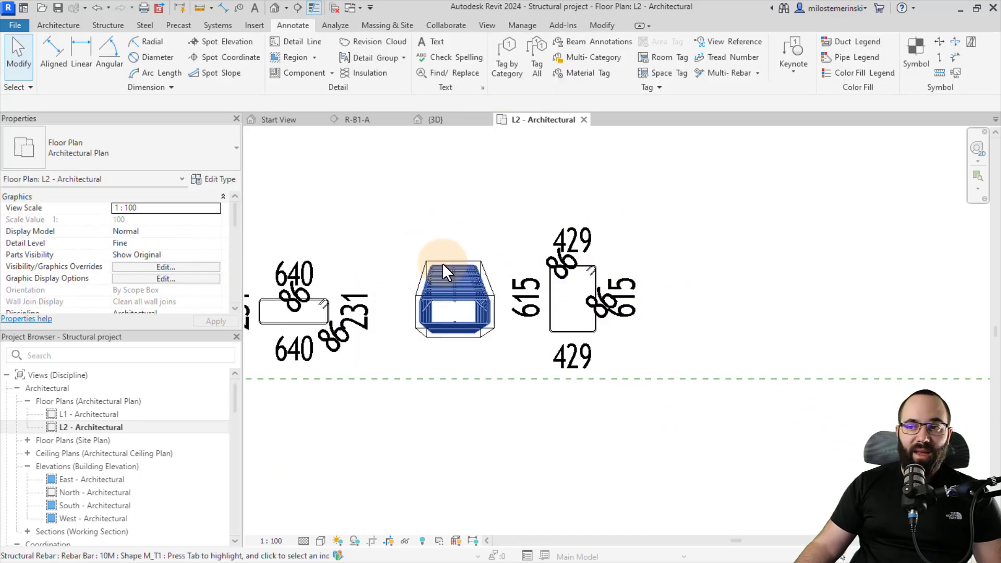
{"action": "scroll", "coordinate": [444, 304], "scroll_direction": "up", "scroll_amount": 1}
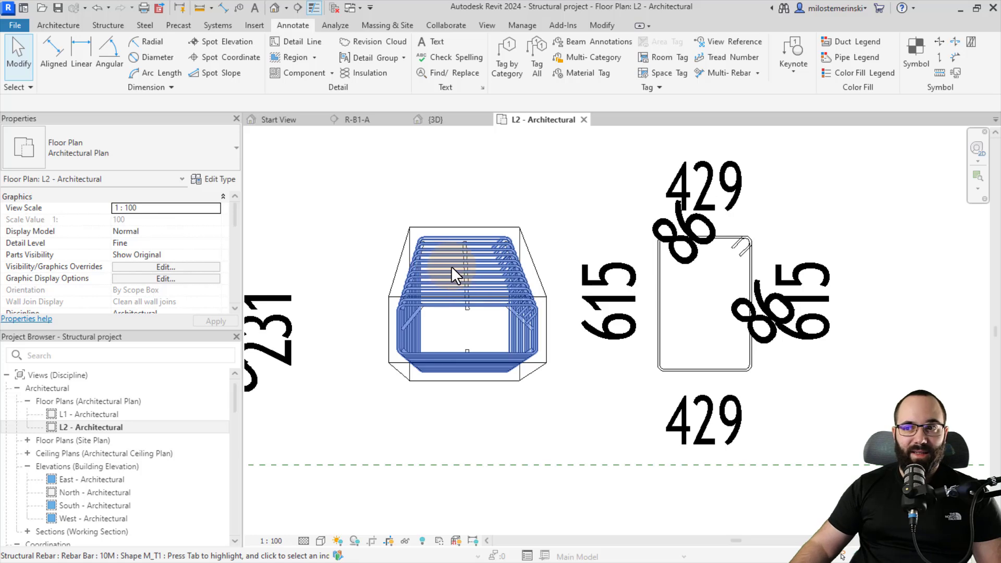
{"action": "scroll", "coordinate": [451, 266], "scroll_direction": "down", "scroll_amount": 1}
{"action": "scroll", "coordinate": [615, 236], "scroll_direction": "up", "scroll_amount": 1}
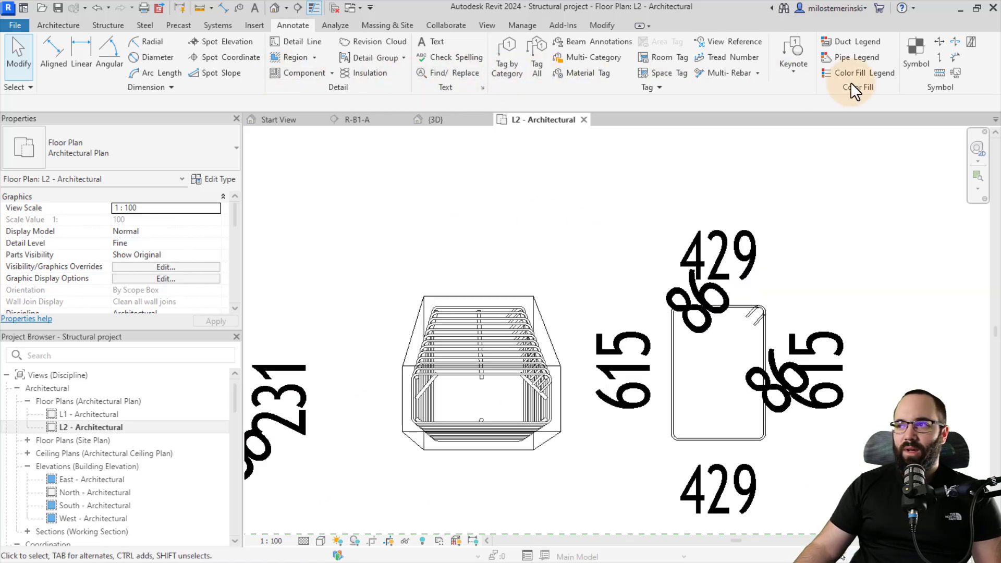
Create bending details for every bar of the varying stirrup set using Multiple Selection.
{"action": "left_click", "coordinate": [956, 73]}
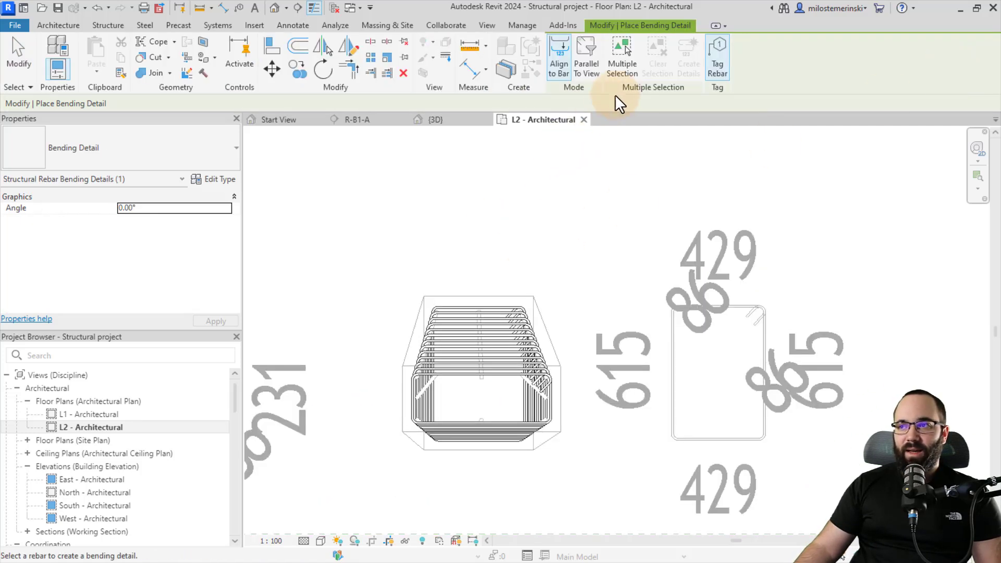
{"action": "left_click", "coordinate": [622, 63]}
{"action": "scroll", "coordinate": [483, 285], "scroll_direction": "up", "scroll_amount": 1}
{"action": "left_click", "coordinate": [479, 311]}
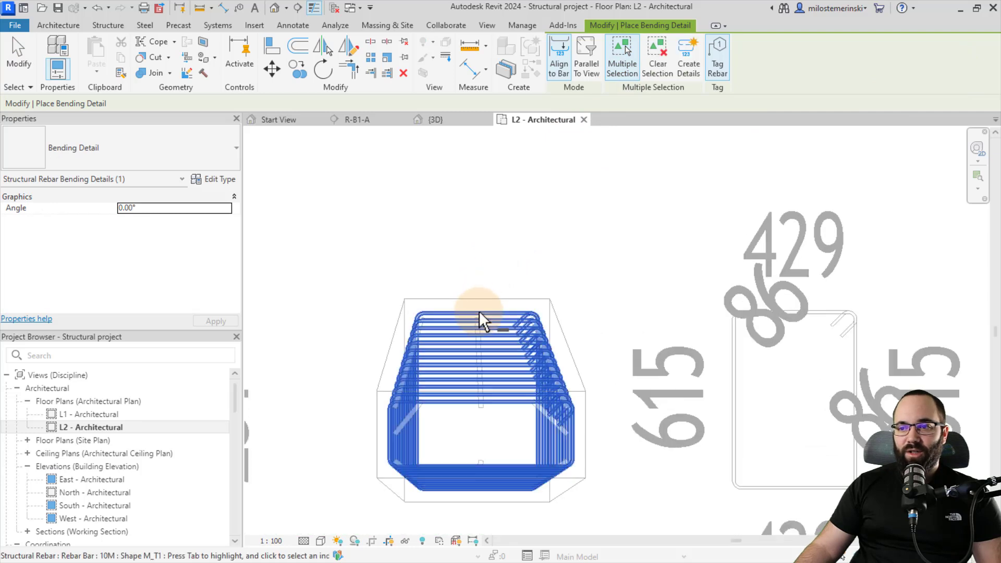
{"action": "left_click", "coordinate": [688, 72]}
{"action": "scroll", "coordinate": [661, 140], "scroll_direction": "down", "scroll_amount": 2}
{"action": "left_click", "coordinate": [517, 255]}
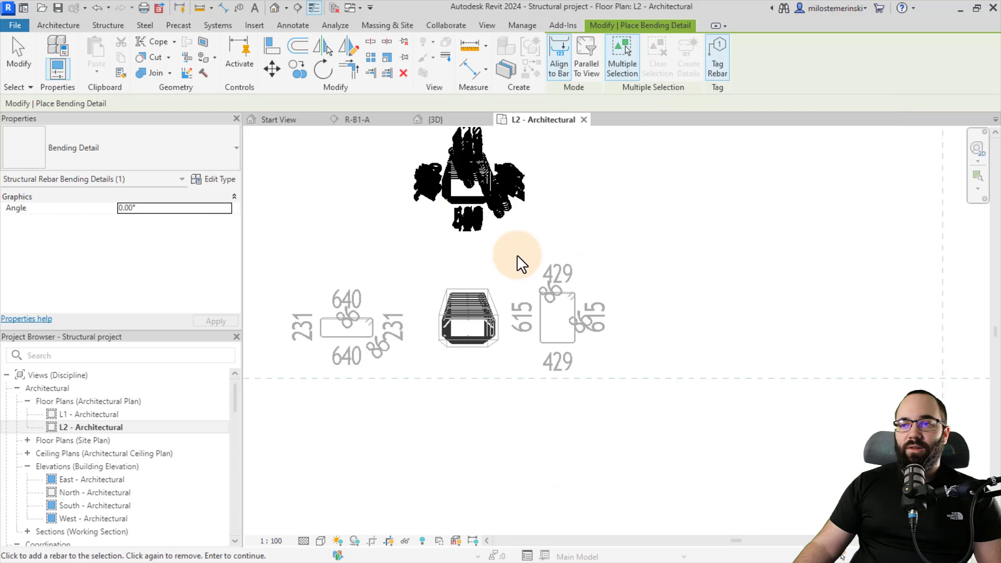
{"action": "key", "text": "Escape"}
Spread out the stacked generated details, then window-select and delete them with their title.
{"action": "left_click", "coordinate": [474, 184]}
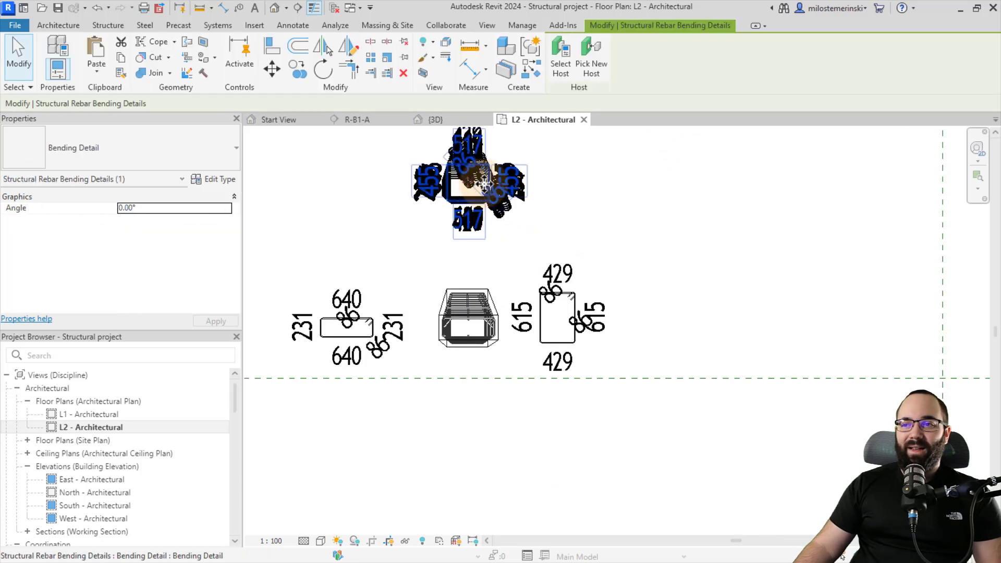
{"action": "mouse_move", "coordinate": [475, 184]}
{"action": "left_mouse_down"}
{"action": "mouse_move", "coordinate": [549, 190]}
{"action": "mouse_move", "coordinate": [339, 217]}
{"action": "mouse_move", "coordinate": [321, 208]}
{"action": "mouse_move", "coordinate": [391, 156]}
{"action": "mouse_move", "coordinate": [431, 245]}
{"action": "mouse_move", "coordinate": [585, 163]}
{"action": "mouse_move", "coordinate": [649, 177]}
{"action": "left_mouse_up"}
{"action": "left_click_drag", "start_coordinate": [478, 157], "coordinate": [534, 114]}
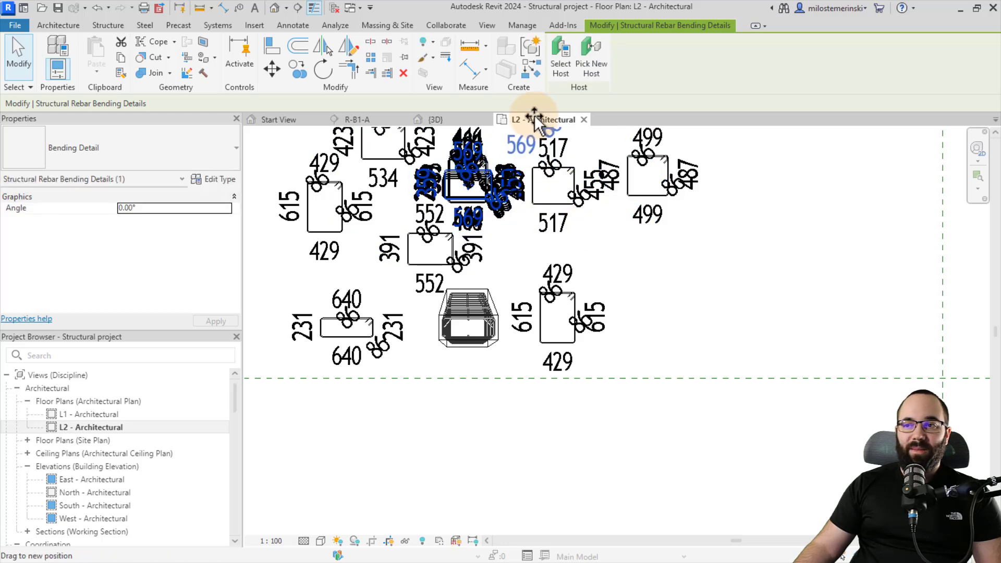
{"action": "key", "text": "Escape"}
{"action": "scroll", "coordinate": [519, 258], "scroll_direction": "down", "scroll_amount": 2}
{"action": "middle_click_drag", "start_coordinate": [501, 282], "coordinate": [518, 301]}
{"action": "scroll", "coordinate": [519, 301], "scroll_direction": "up", "scroll_amount": 1}
{"action": "left_click_drag", "start_coordinate": [661, 327], "coordinate": [256, 223]}
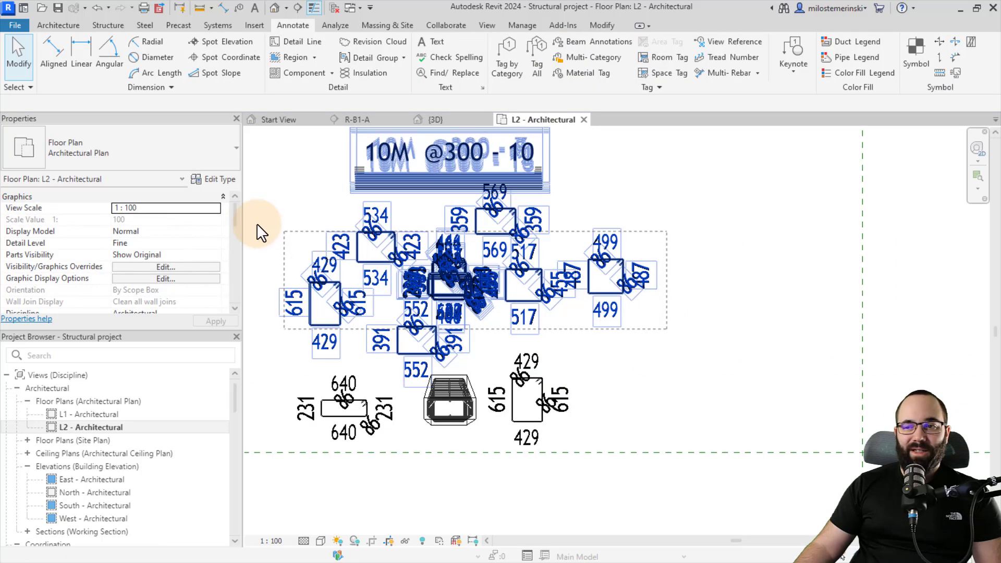
{"action": "left_click_drag", "start_coordinate": [251, 185], "coordinate": [250, 185]}
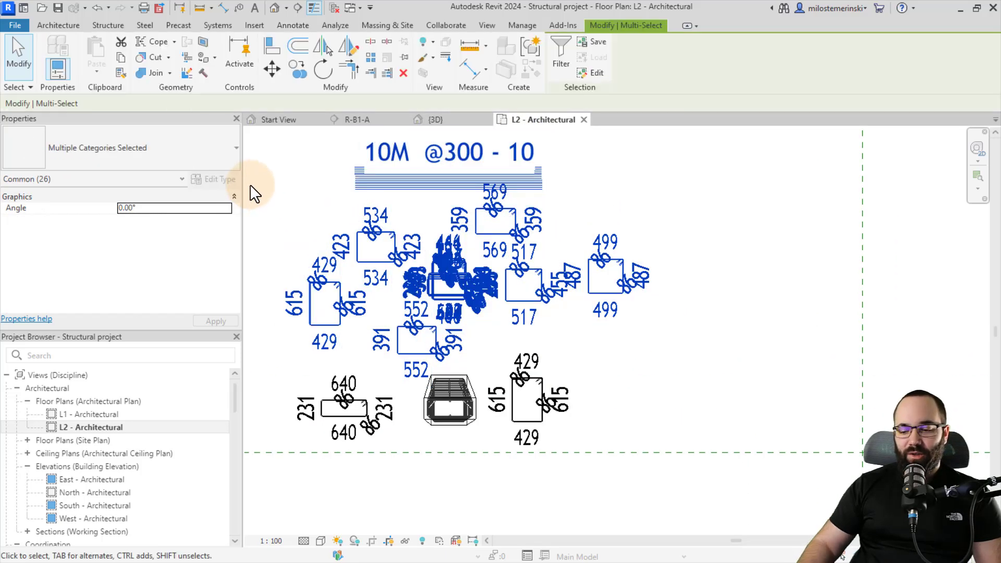
{"action": "key", "text": "Delete"}
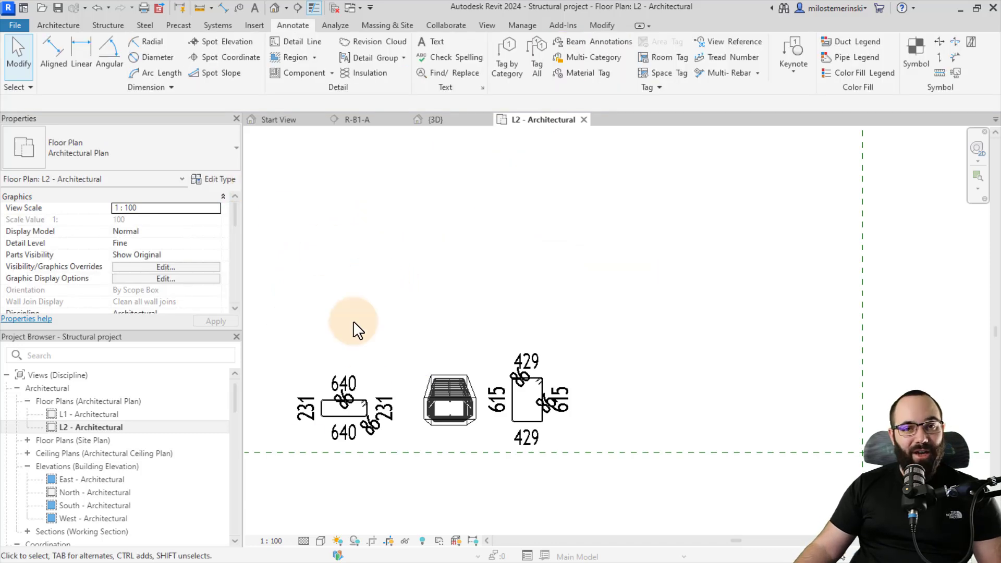